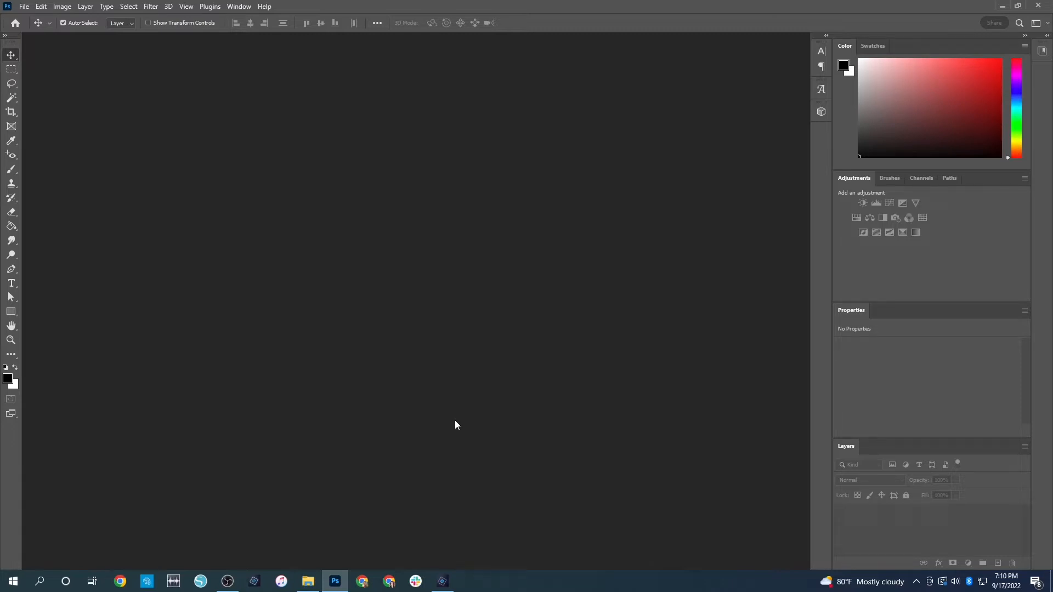
Create a new document 8.5 inches wide and 8.25 inches high at 300 pixels per inch
{"action": "key", "text": "ctrl+n"}
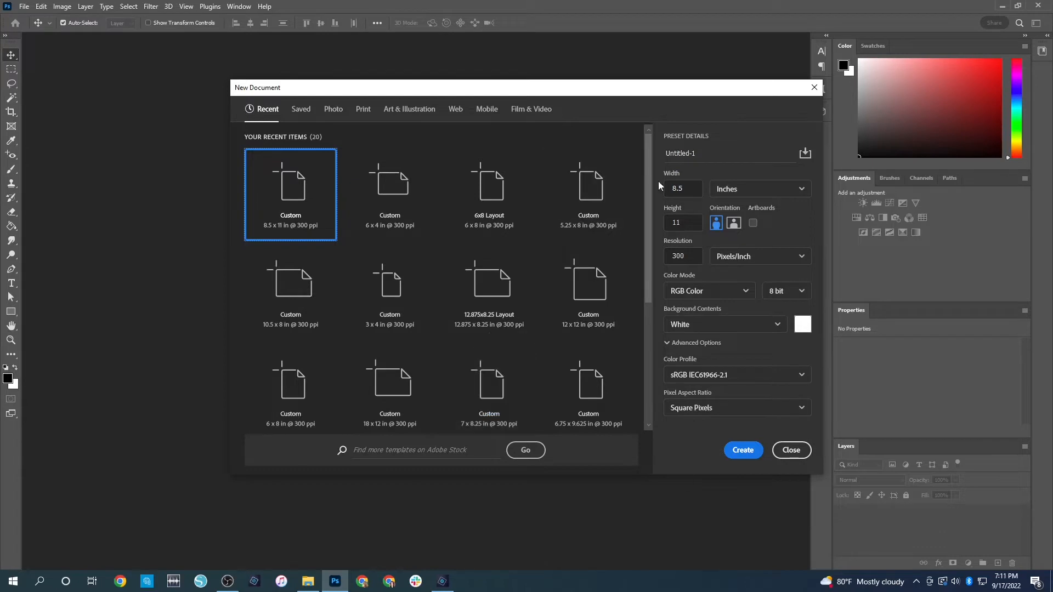
{"action": "left_click_drag", "start_coordinate": [686, 189], "coordinate": [639, 194]}
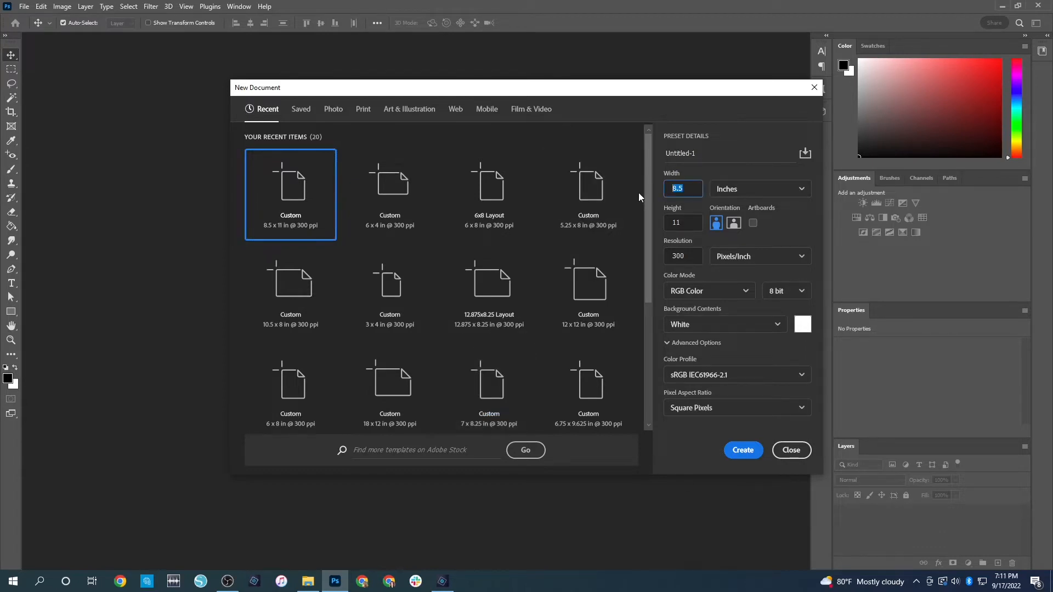
{"action": "type", "text": "8."}
{"action": "key", "text": "Tab"}
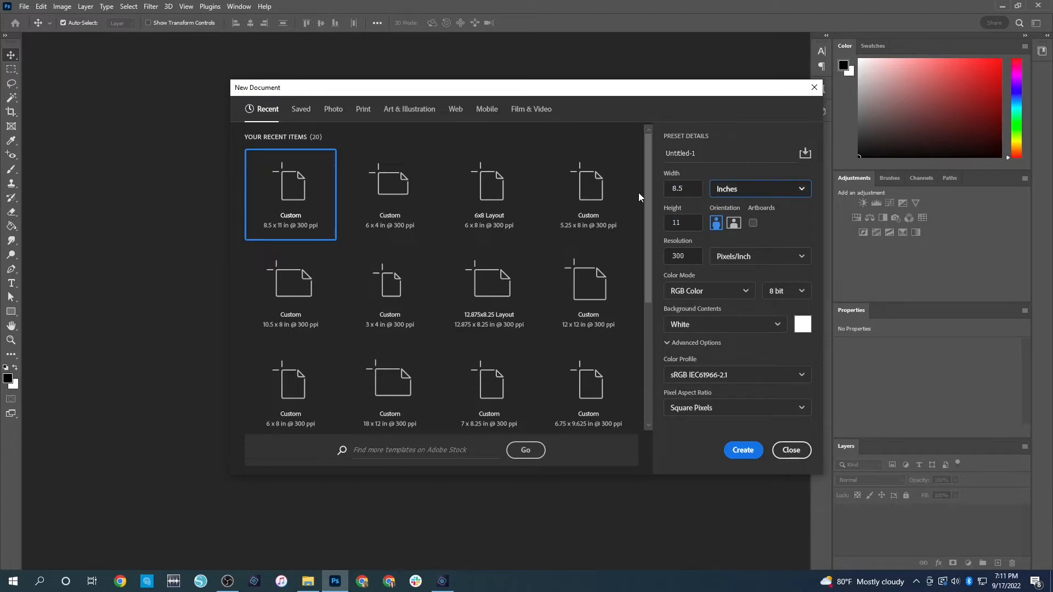
{"action": "double_click", "coordinate": [683, 220]}
{"action": "type", "text": "8.25"}
{"action": "key", "text": "Return"}
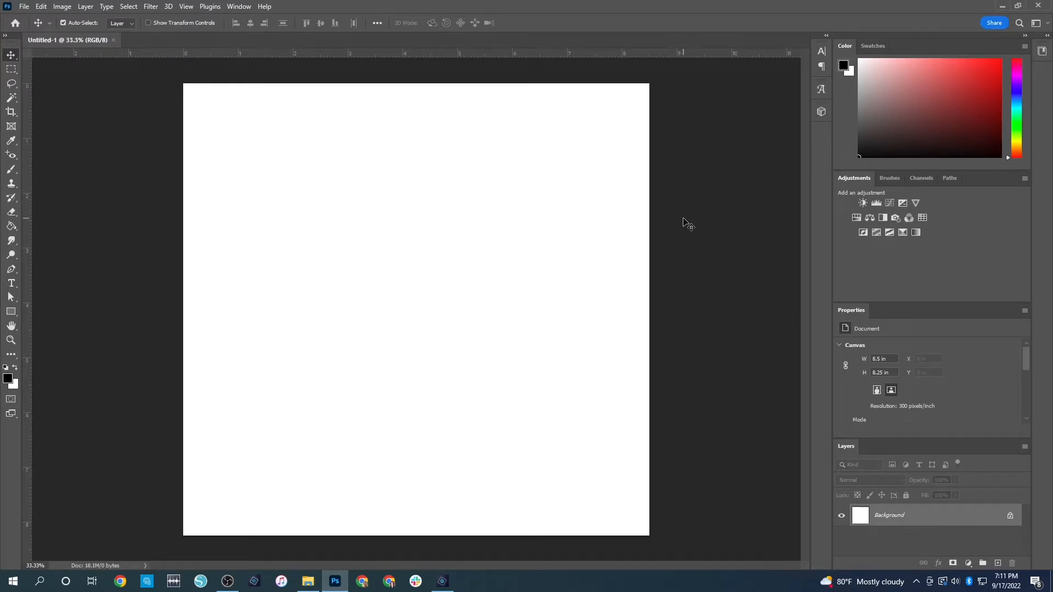
Place vertical guides at the canvas centre and about a quarter of its width, plus a horizontal guide at mid-height
{"action": "left_click_drag", "start_coordinate": [27, 347], "coordinate": [416, 314]}
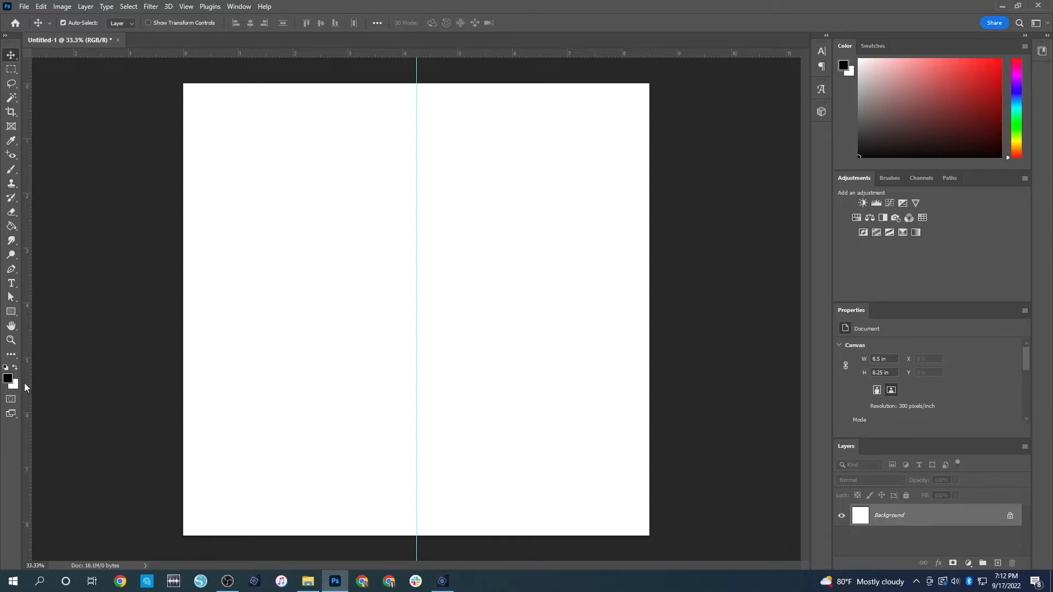
{"action": "left_click_drag", "start_coordinate": [26, 380], "coordinate": [300, 379]}
{"action": "left_click_drag", "start_coordinate": [375, 53], "coordinate": [399, 310]}
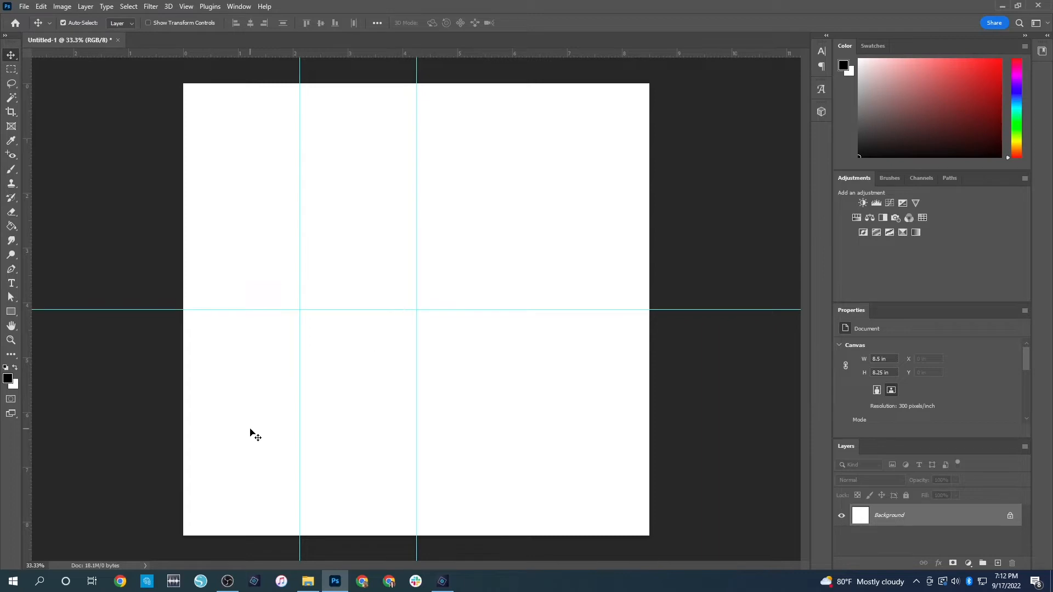
{"action": "left_click_drag", "start_coordinate": [298, 386], "coordinate": [298, 386]}
{"action": "left_click", "coordinate": [299, 385]}
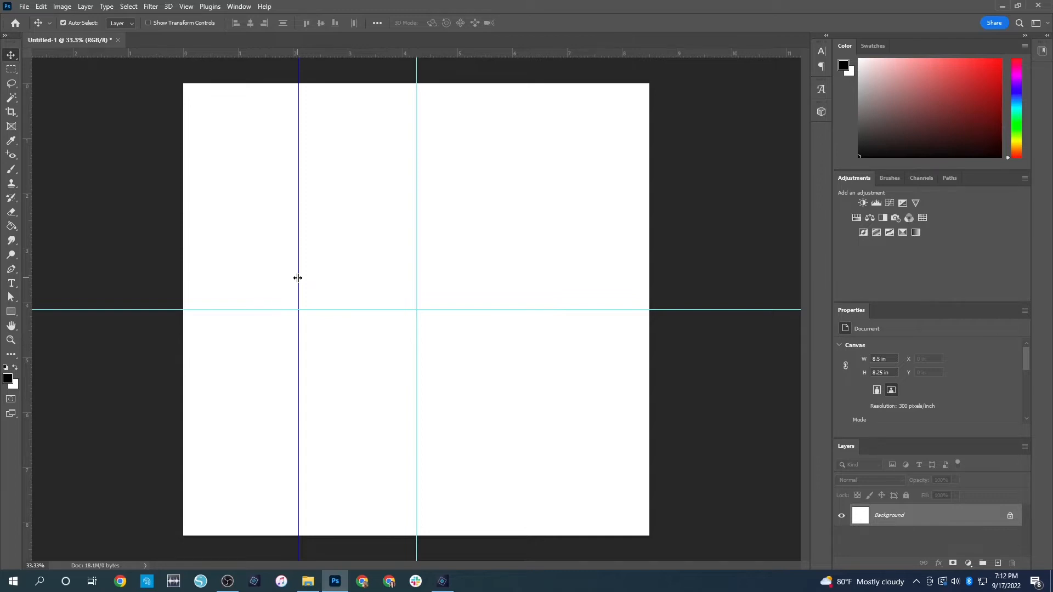
Create a black rectangle shape 2 in wide and 4 in high
{"action": "left_click", "coordinate": [13, 313]}
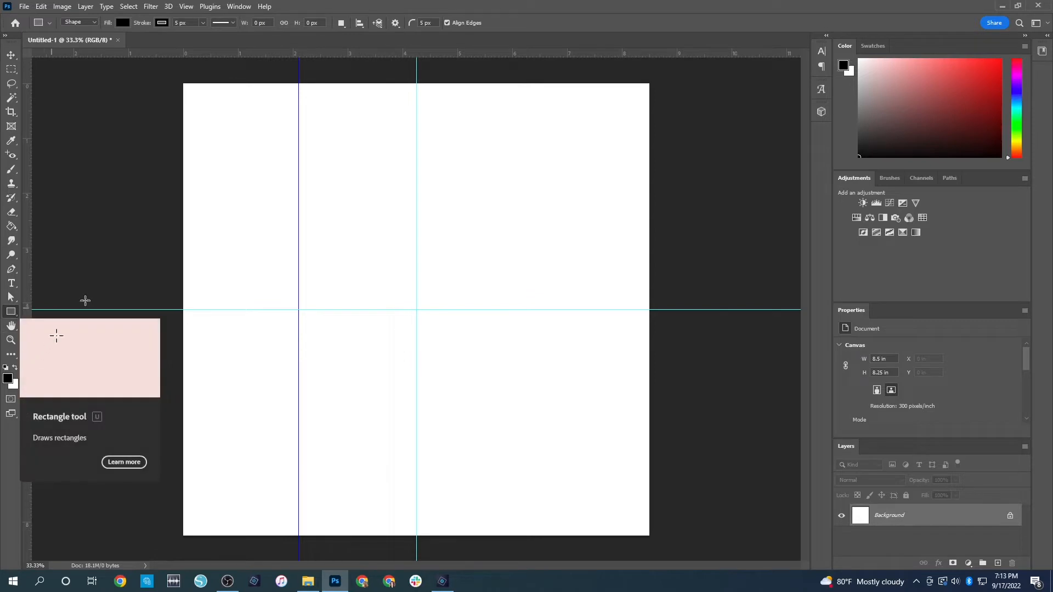
{"action": "left_click", "coordinate": [252, 275]}
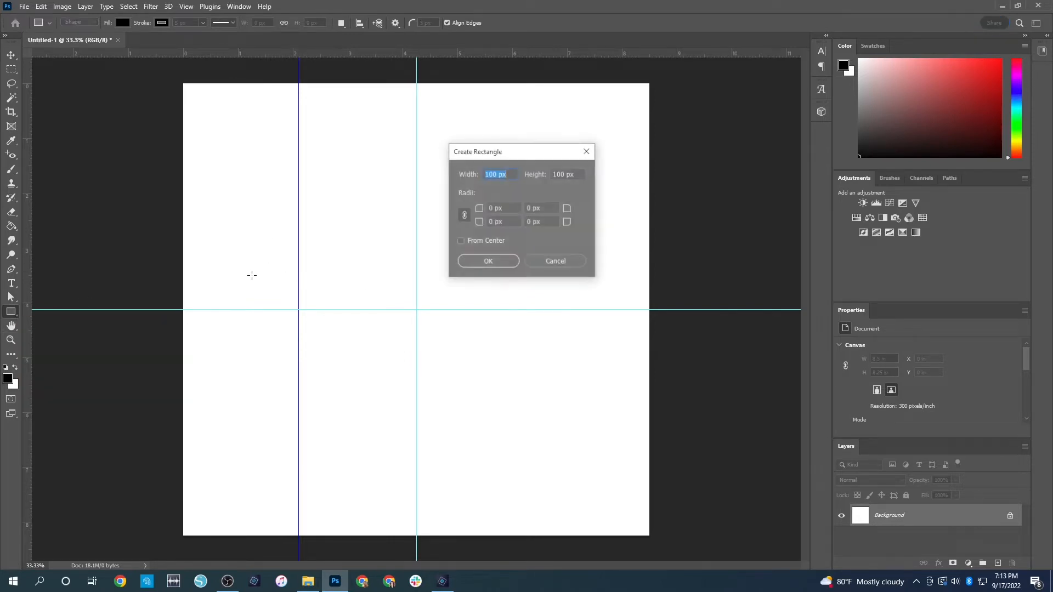
{"action": "type", "text": "2 in"}
{"action": "key", "text": "Tab"}
{"action": "type", "text": "4 in"}
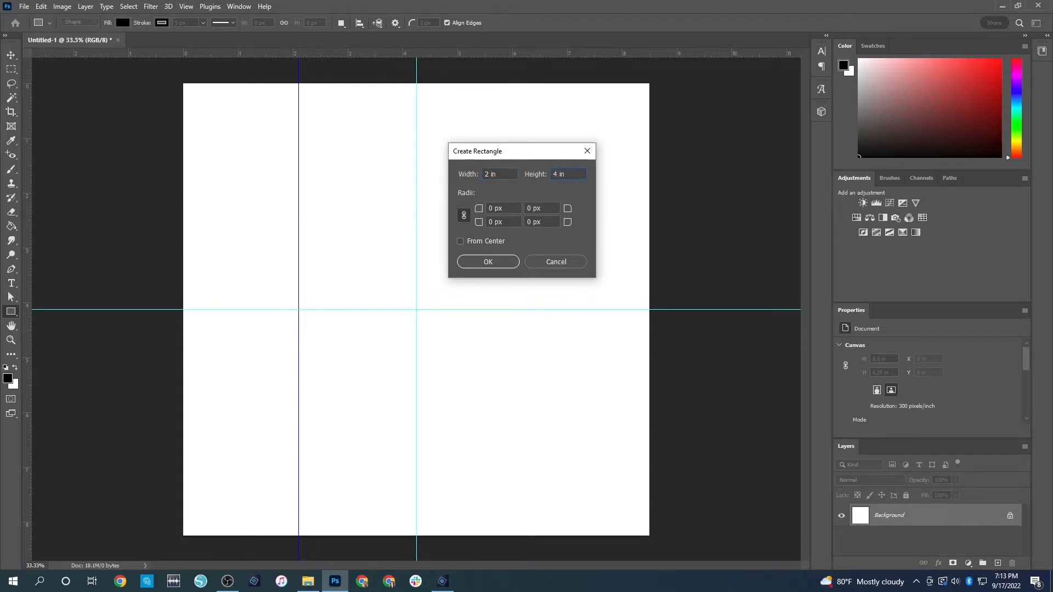
{"action": "key", "text": "Return"}
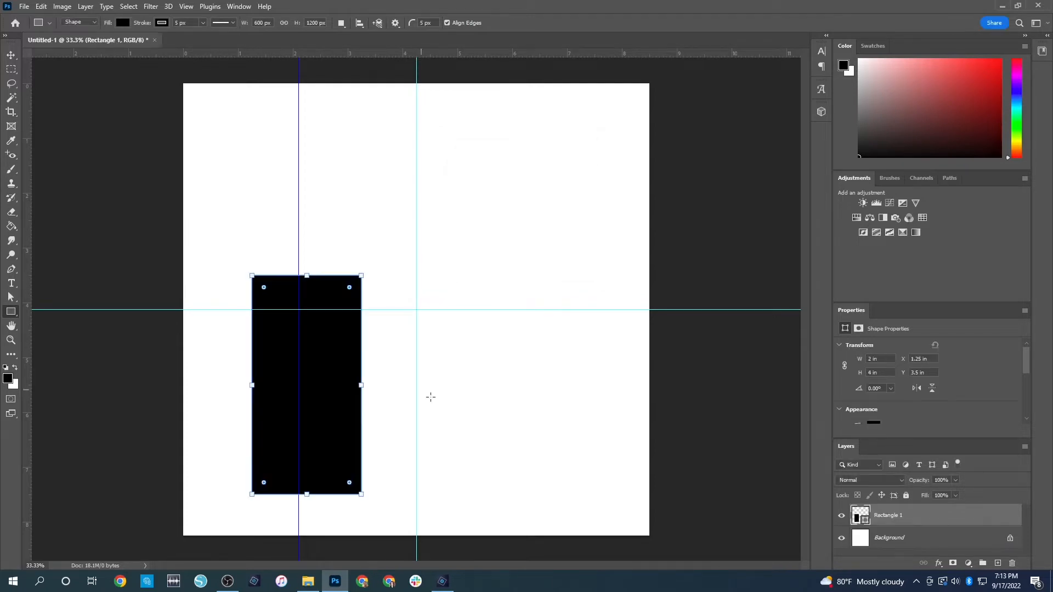
Move the rectangle to the canvas's upper-left corner at about X 0.05 in, Y 0.07 in, slightly clear of the guides
{"action": "key", "text": "v"}
{"action": "left_click_drag", "start_coordinate": [336, 437], "coordinate": [281, 245]}
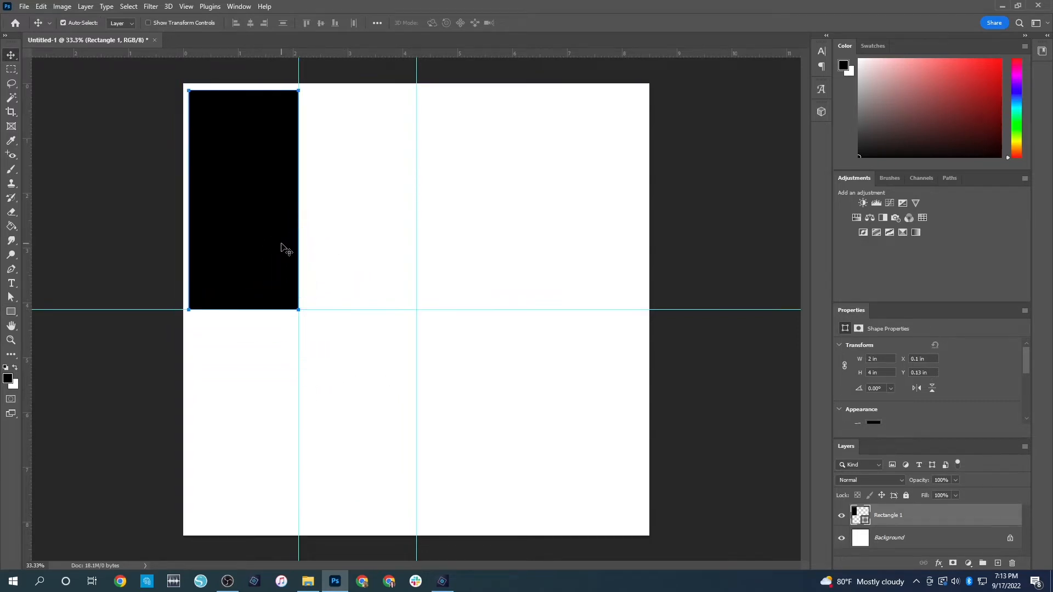
{"action": "key", "text": "Left"}
{"action": "key", "text": "Left"}
{"action": "key", "text": "Left"}
{"action": "key", "text": "Left"}
{"action": "key", "text": "Left"}
{"action": "key", "text": "Left"}
{"action": "key", "text": "Left"}
{"action": "key", "text": "Left"}
{"action": "key", "text": "Left"}
{"action": "key", "text": "Left"}
{"action": "key", "text": "Left"}
{"action": "key", "text": "Left"}
{"action": "key", "text": "Left"}
{"action": "key", "text": "Left"}
{"action": "key", "text": "Left"}
{"action": "key", "text": "Up"}
{"action": "key", "text": "Up"}
{"action": "key", "text": "Up"}
{"action": "key", "text": "Up"}
{"action": "key", "text": "Up"}
{"action": "key", "text": "Up"}
{"action": "key", "text": "Up"}
{"action": "key", "text": "Up"}
{"action": "key", "text": "Up"}
{"action": "key", "text": "Up"}
{"action": "key", "text": "Up"}
{"action": "key", "text": "Up"}
{"action": "key", "text": "Up"}
{"action": "key", "text": "Up"}
{"action": "key", "text": "Up"}
{"action": "key", "text": "Up"}
{"action": "key", "text": "Up"}
{"action": "key", "text": "Up"}
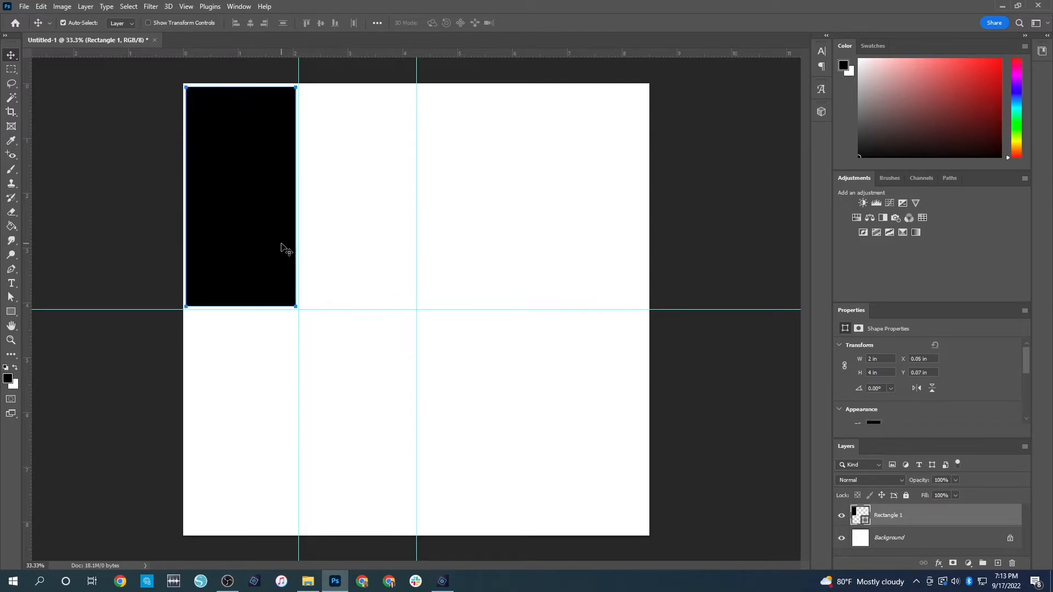
{"action": "left_click", "coordinate": [505, 266]}
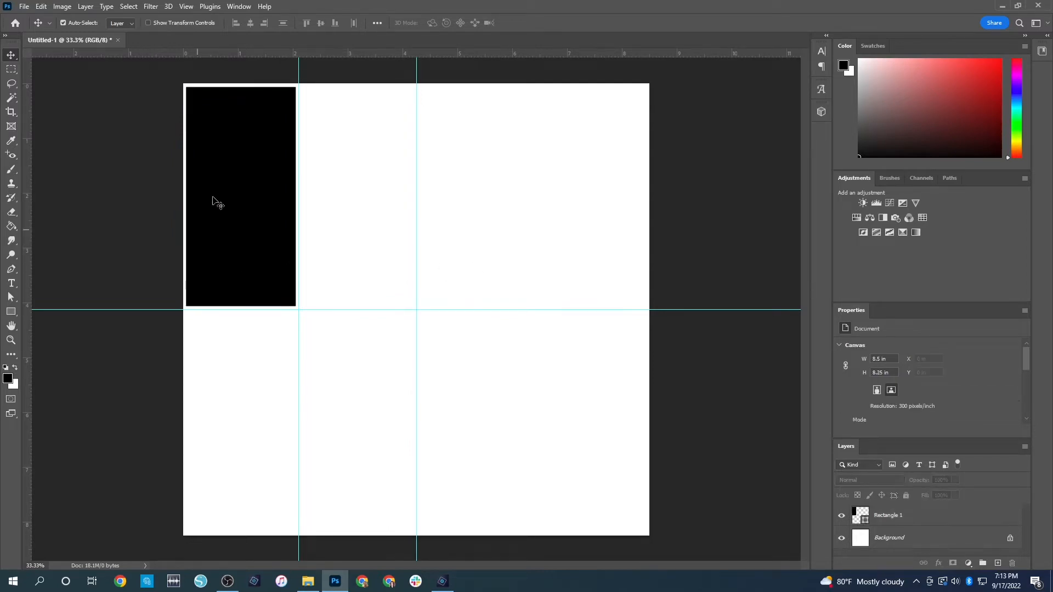
Duplicate the rectangle, place the copy beside it at about X 2.15 in, and nudge the original slightly towards the copy
{"action": "left_click", "coordinate": [252, 214]}
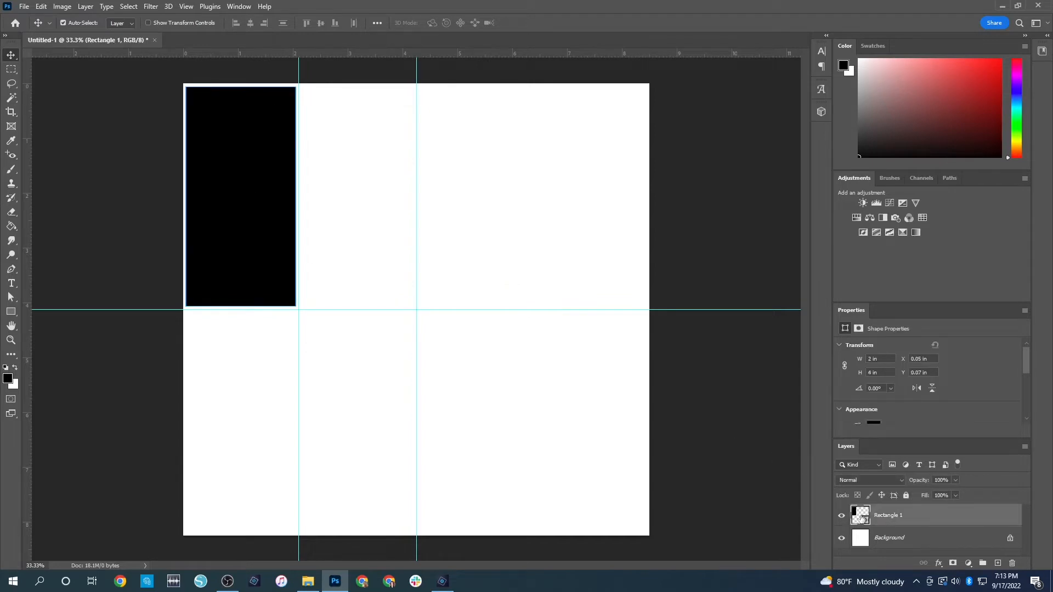
{"action": "key", "text": "ctrl+c"}
{"action": "key", "text": "ctrl+v"}
{"action": "left_click_drag", "start_coordinate": [453, 379], "coordinate": [389, 266]}
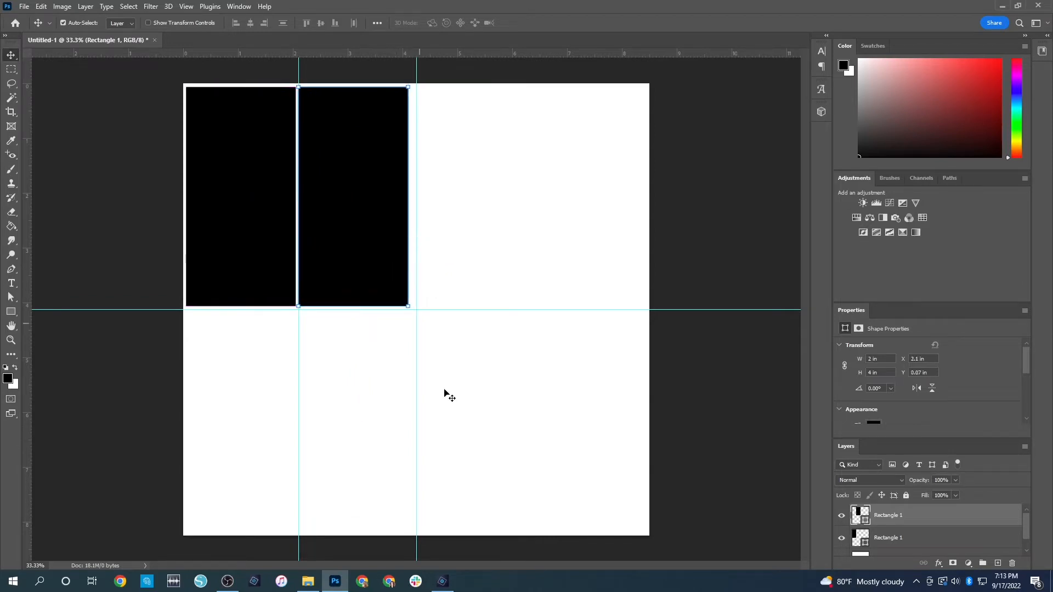
{"action": "key", "text": "Right"}
{"action": "key", "text": "Right"}
{"action": "key", "text": "Right"}
{"action": "key", "text": "Right"}
{"action": "key", "text": "Right"}
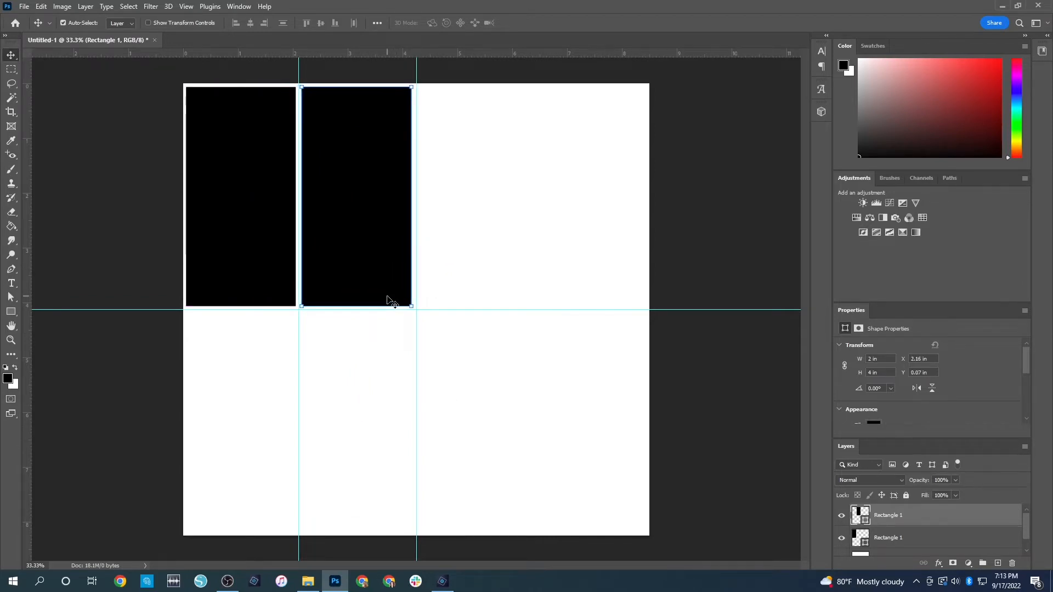
{"action": "key", "text": "Left"}
{"action": "key", "text": "Left"}
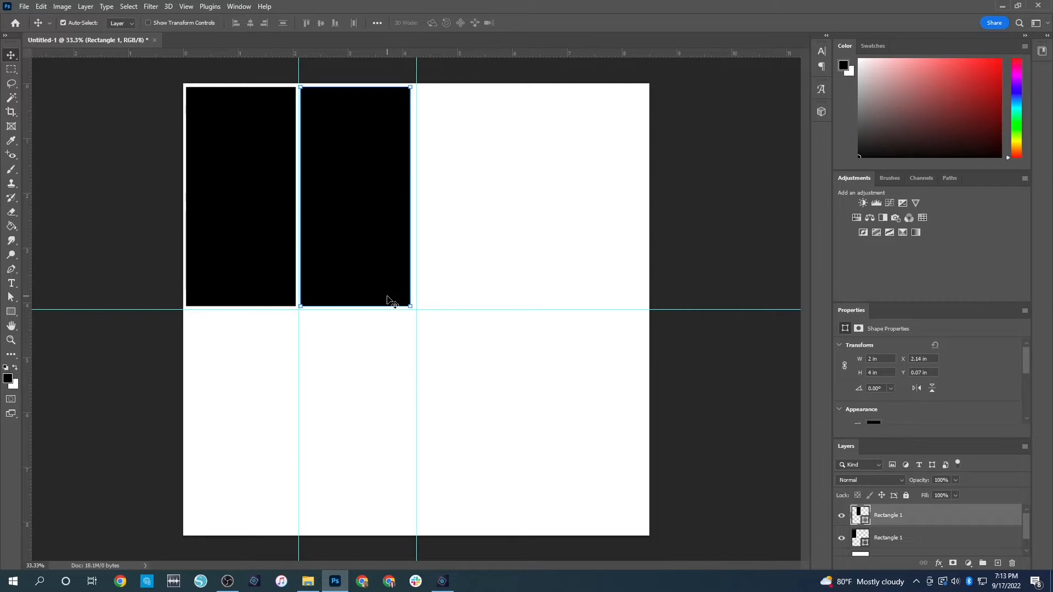
{"action": "key", "text": "Right"}
{"action": "key", "text": "Right"}
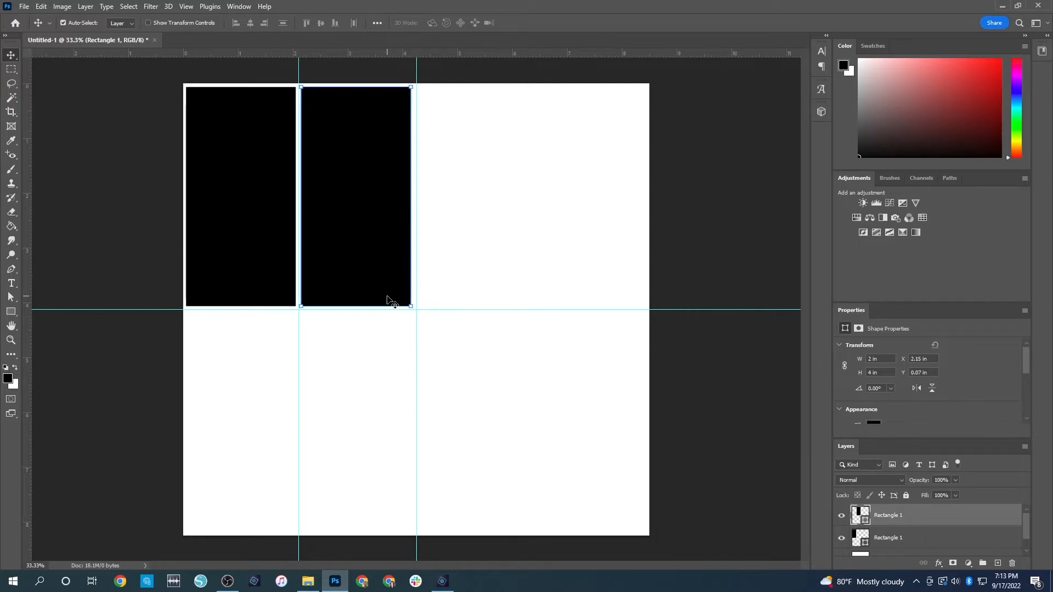
{"action": "left_click", "coordinate": [225, 220]}
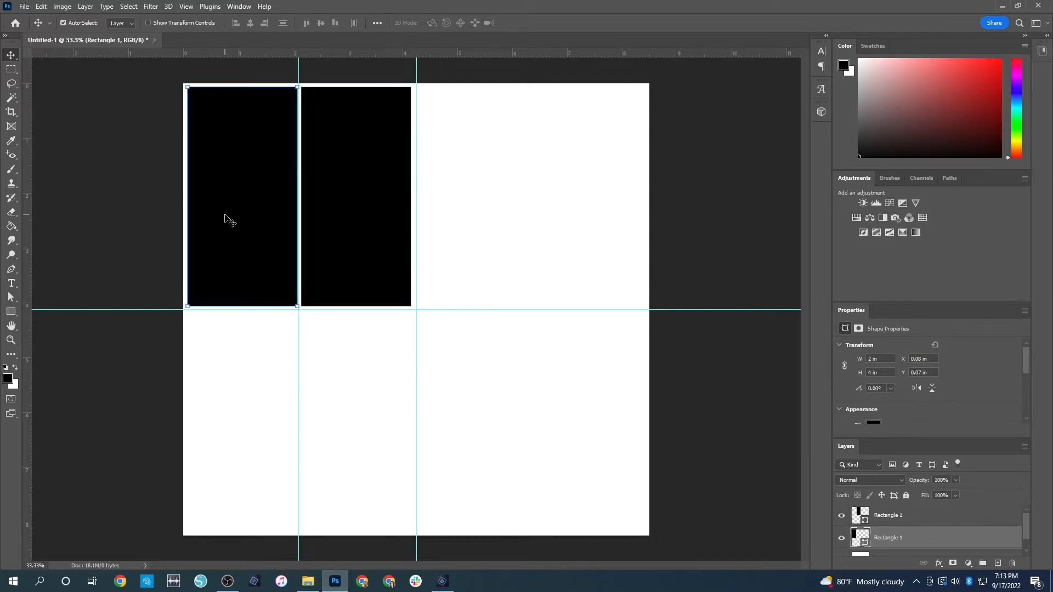
{"action": "left_click", "coordinate": [166, 177]}
Duplicate both rectangles and place the copies directly below the originals at about Y 4.17 in, leaving a narrow gap
{"action": "left_click_drag", "start_coordinate": [126, 195], "coordinate": [346, 217]}
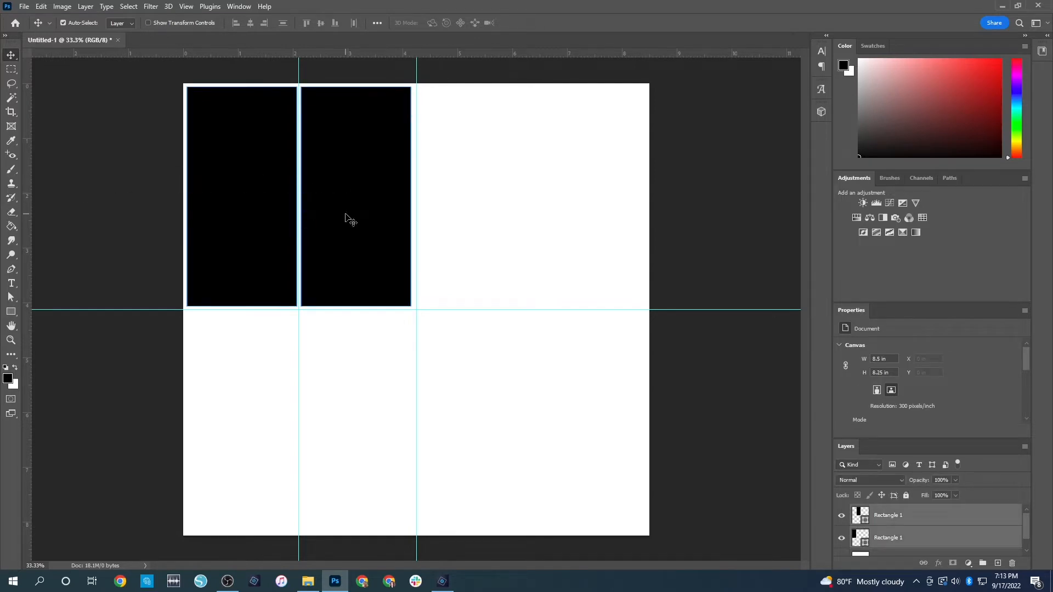
{"action": "key", "text": "ctrl+c"}
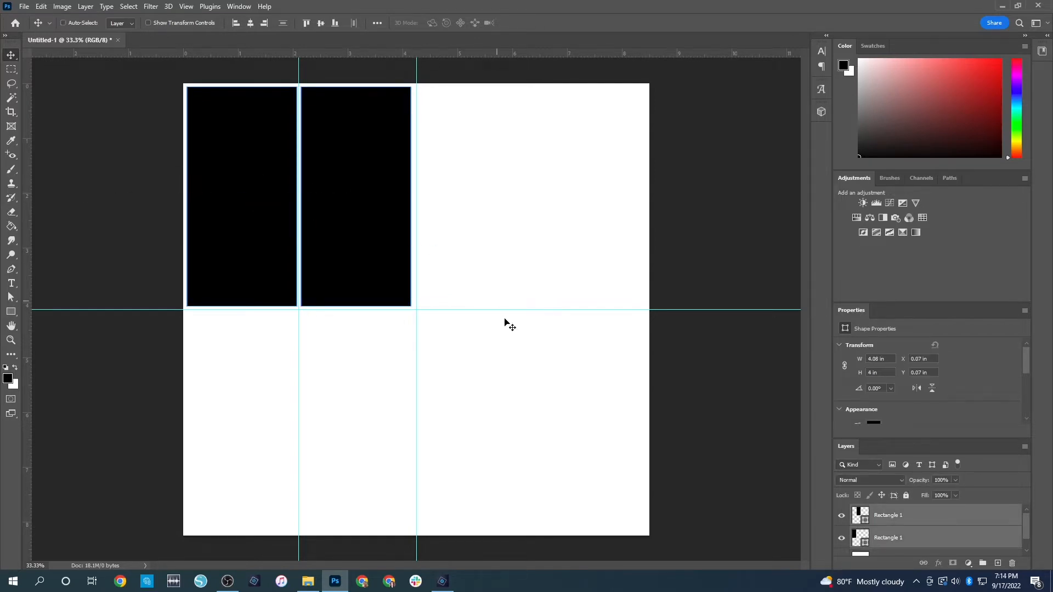
{"action": "key", "text": "ctrl+v"}
{"action": "left_click_drag", "start_coordinate": [499, 239], "coordinate": [383, 345]}
{"action": "key", "text": "Down"}
{"action": "key", "text": "Down"}
{"action": "key", "text": "Down"}
{"action": "key", "text": "Down"}
{"action": "key", "text": "Down"}
{"action": "key", "text": "Down"}
{"action": "key", "text": "Down"}
{"action": "key", "text": "Down"}
{"action": "key", "text": "Down"}
{"action": "key", "text": "Down"}
{"action": "key", "text": "Down"}
{"action": "key", "text": "Down"}
{"action": "key", "text": "Down"}
{"action": "key", "text": "Down"}
{"action": "key", "text": "Down"}
{"action": "key", "text": "Down"}
{"action": "key", "text": "Down"}
{"action": "key", "text": "Down"}
{"action": "key", "text": "Down"}
{"action": "key", "text": "Down"}
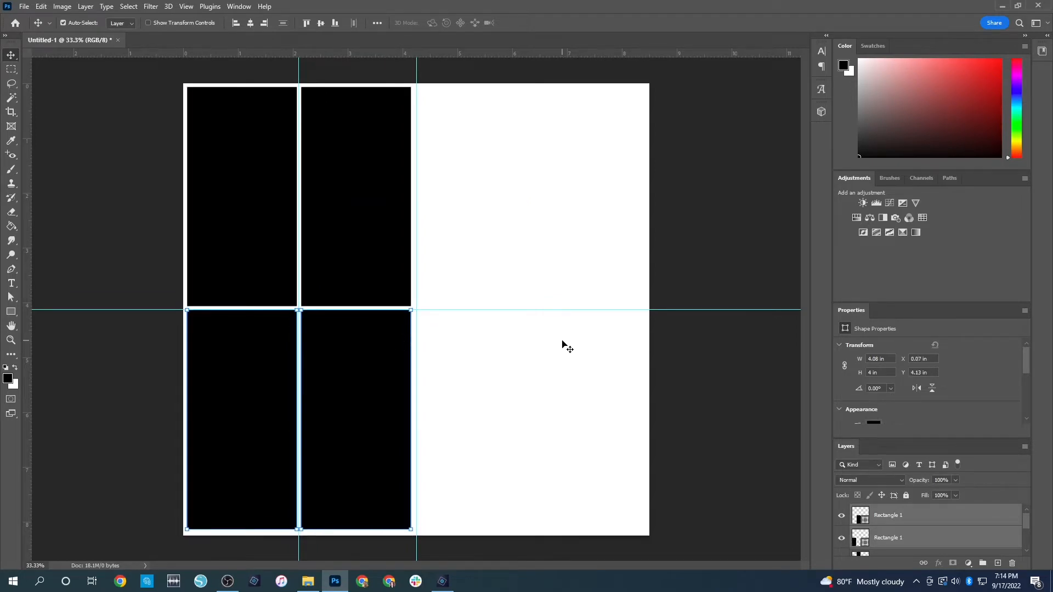
{"action": "key", "text": "Up"}
{"action": "key", "text": "Up"}
{"action": "key", "text": "Up"}
{"action": "key", "text": "Up"}
{"action": "key", "text": "Up"}
{"action": "key", "text": "Up"}
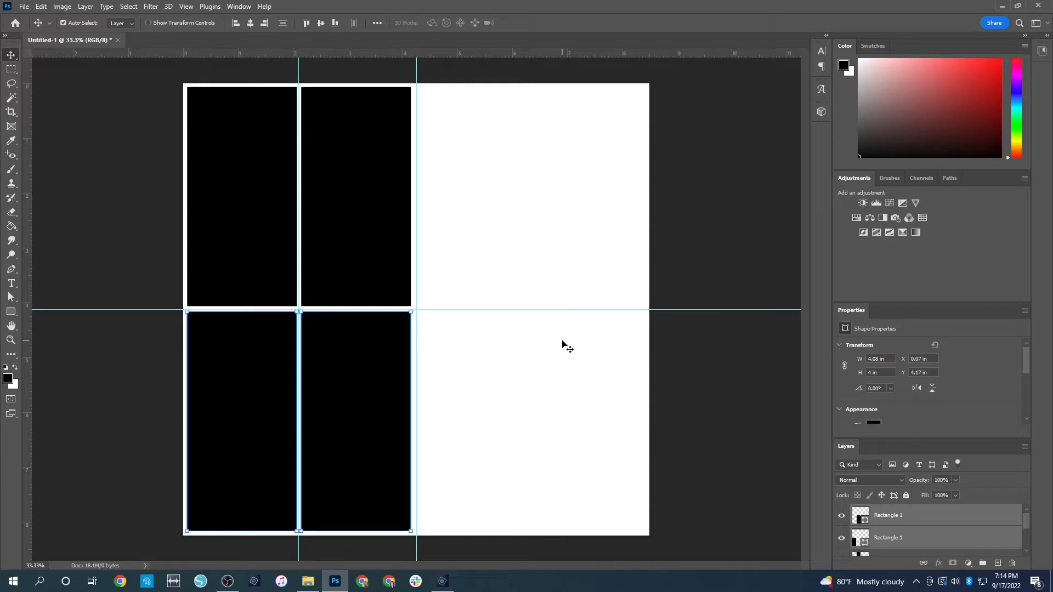
Remove the horizontal guide and the quarter-width vertical guide, keeping the central vertical guide
{"action": "left_click", "coordinate": [695, 344]}
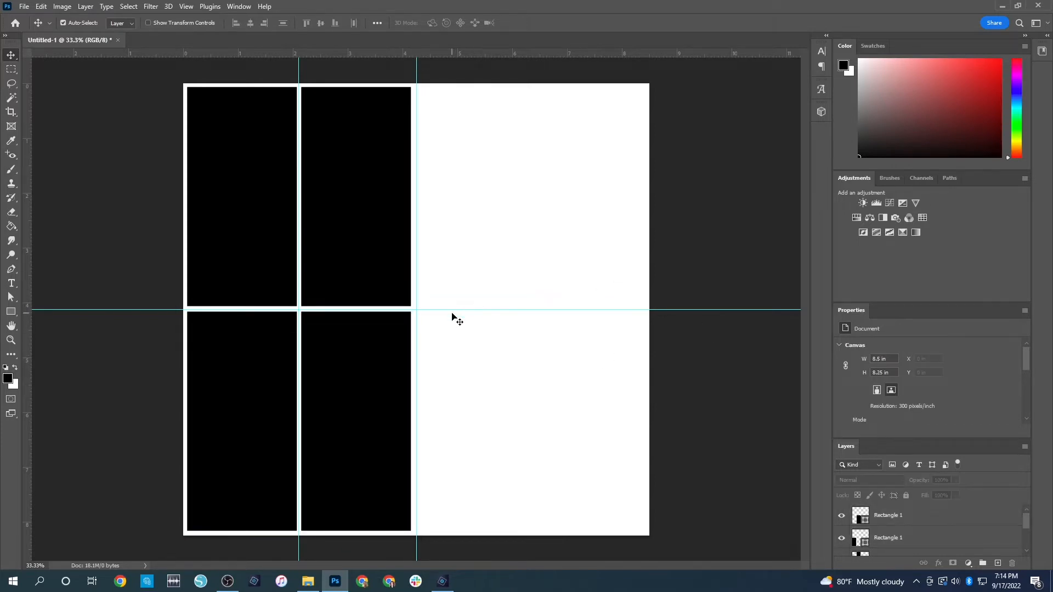
{"action": "left_click_drag", "start_coordinate": [443, 310], "coordinate": [483, 36]}
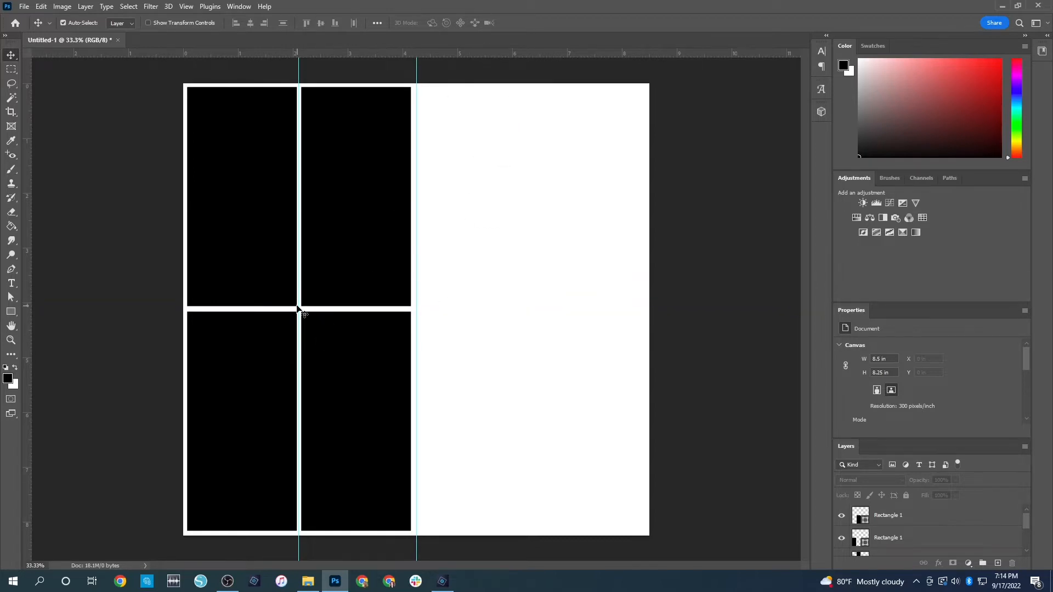
{"action": "left_click_drag", "start_coordinate": [300, 306], "coordinate": [26, 314]}
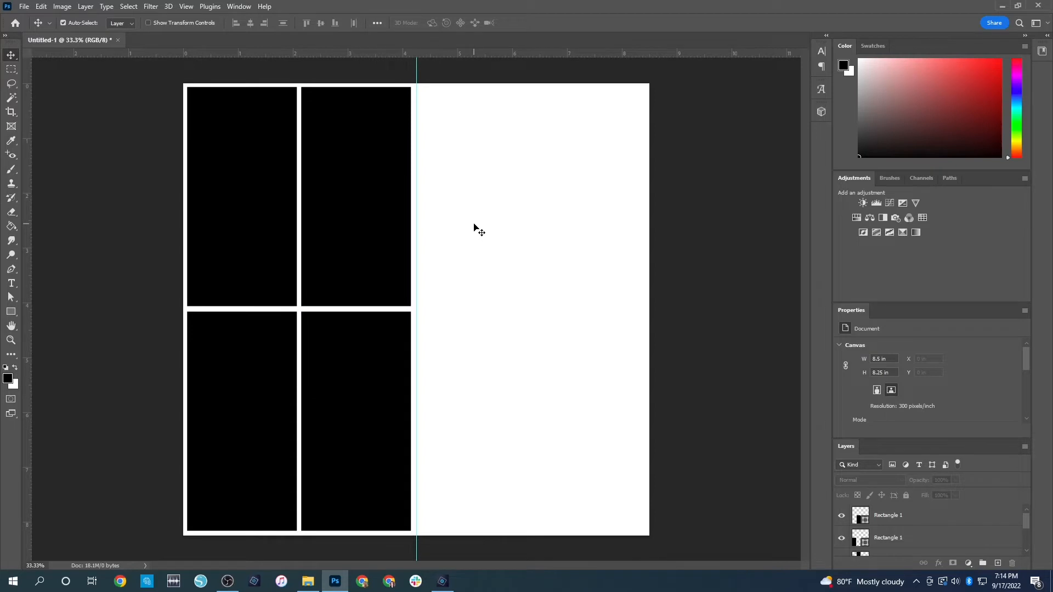
Align the black rectangles with each other along each column and row of the two-by-two grid
{"action": "left_click_drag", "start_coordinate": [231, 78], "coordinate": [236, 559]}
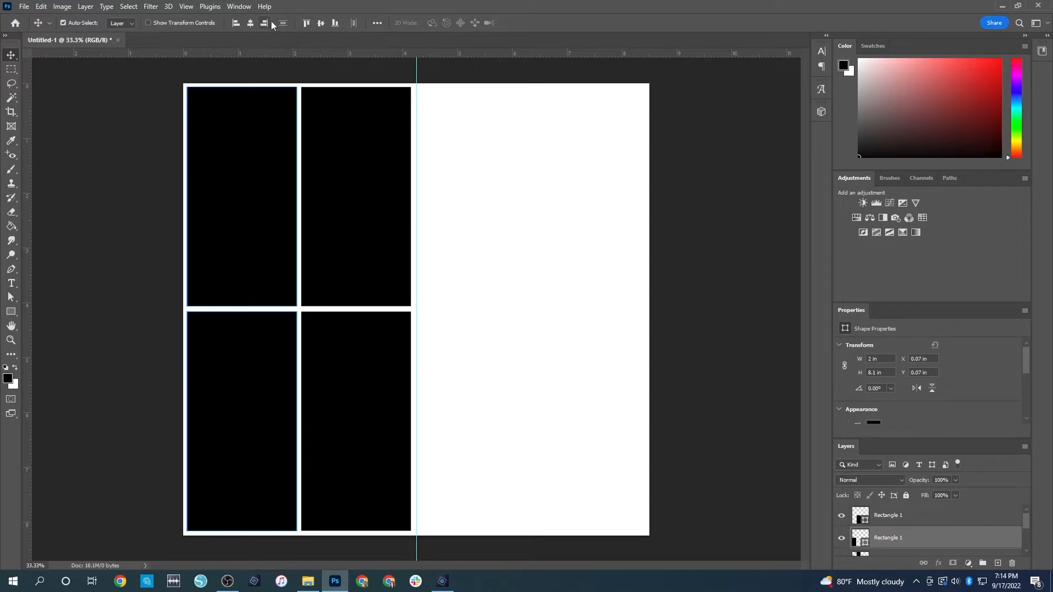
{"action": "left_click_drag", "start_coordinate": [333, 76], "coordinate": [361, 589]}
{"action": "left_click_drag", "start_coordinate": [108, 202], "coordinate": [364, 204]}
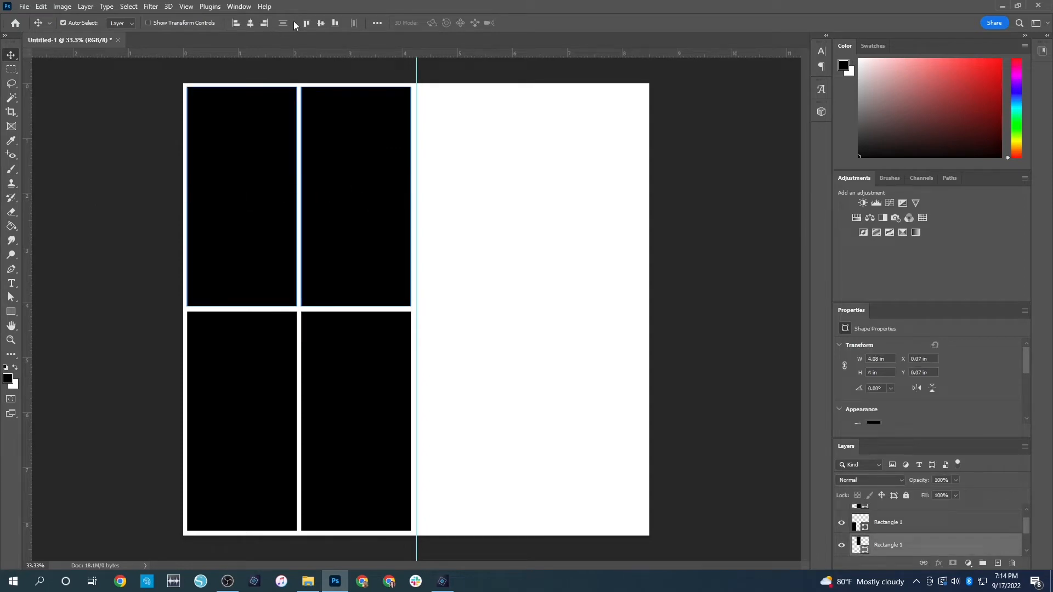
{"action": "left_click", "coordinate": [167, 88]}
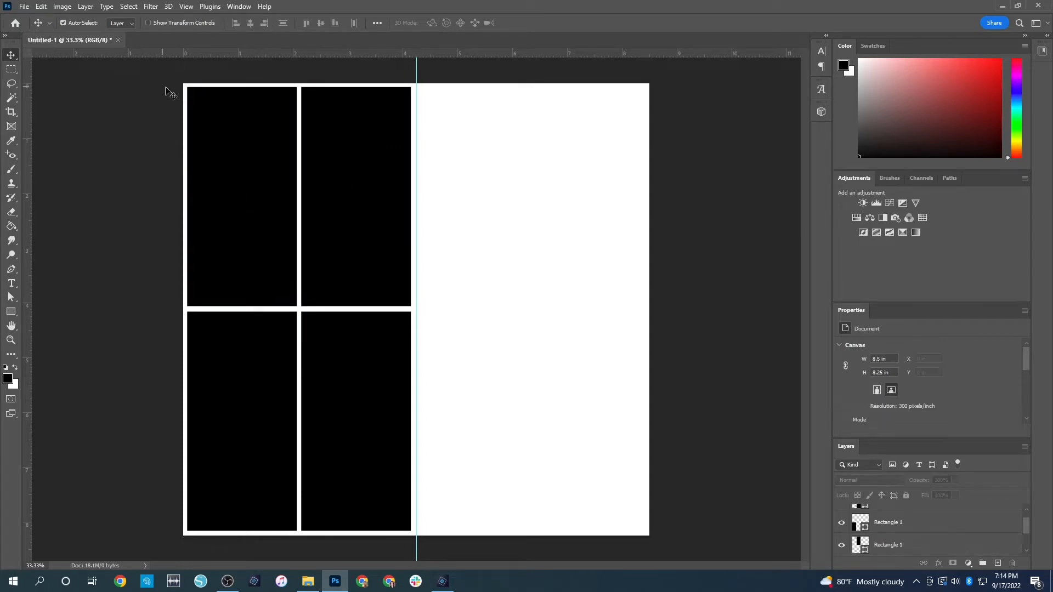
{"action": "left_click_drag", "start_coordinate": [162, 415], "coordinate": [376, 453]}
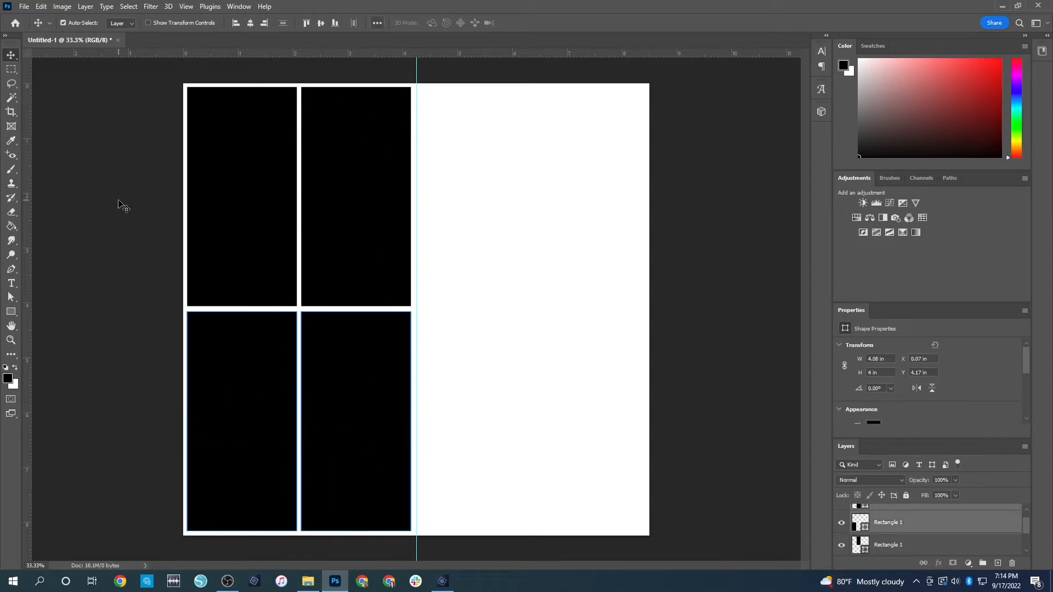
{"action": "left_click", "coordinate": [139, 198]}
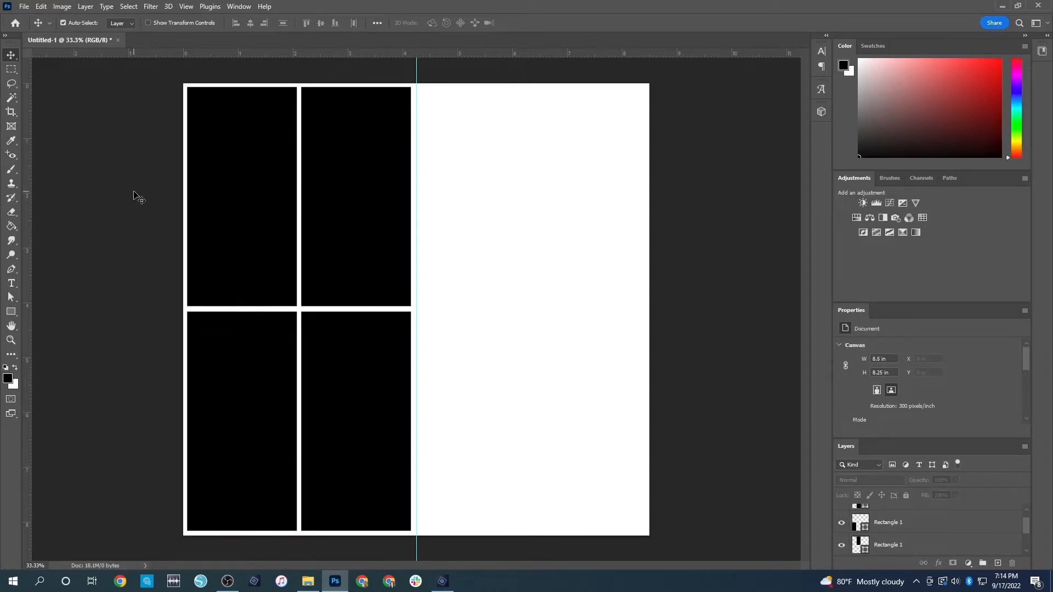
Select the upper-left black rectangle's layer and activate the Rectangle tool
{"action": "left_click", "coordinate": [246, 175]}
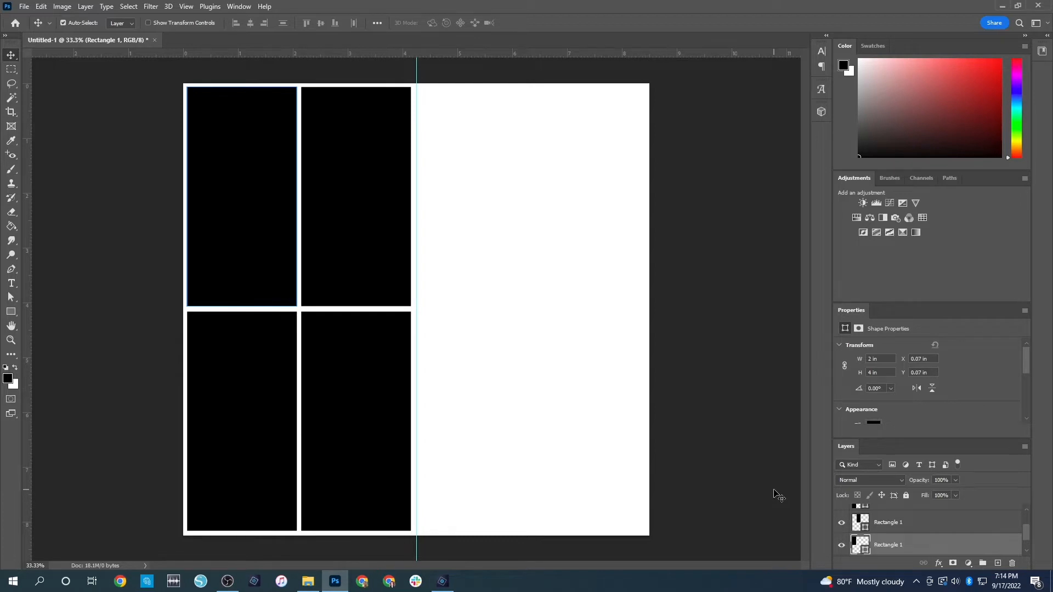
{"action": "left_click", "coordinate": [11, 312]}
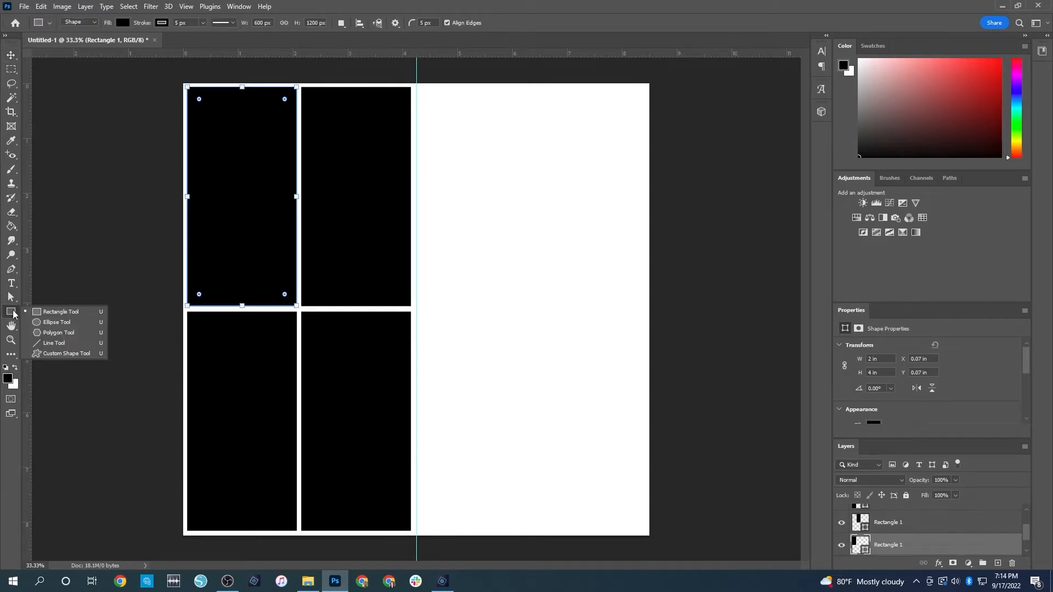
{"action": "left_click", "coordinate": [12, 313]}
{"action": "key", "text": "Return"}
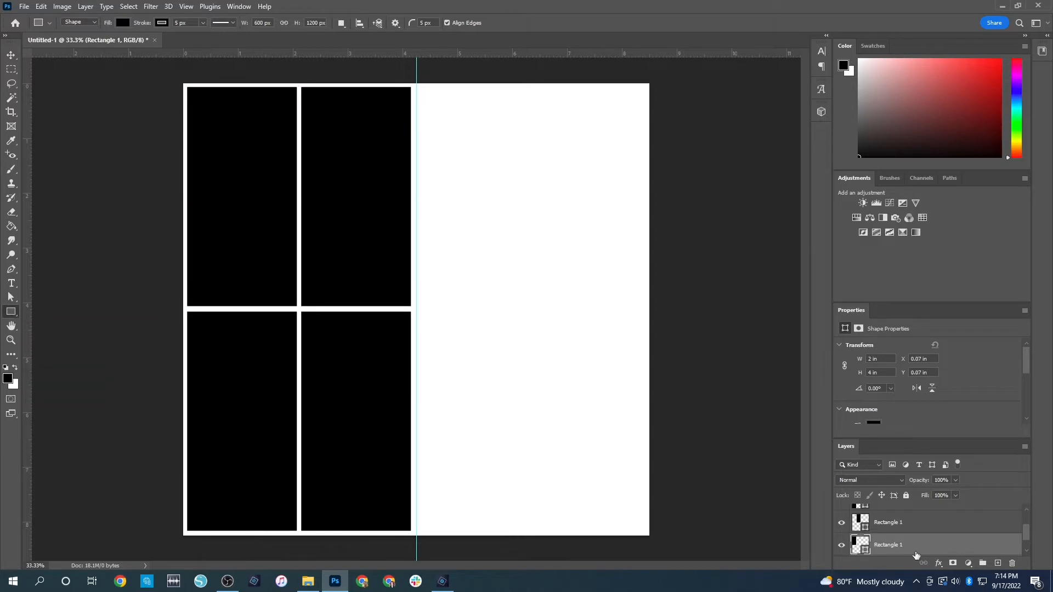
Create a 1 x 1 in circle above the Background layer and move it just right of the central guide, at about X 4.39 in, Y 0.48 in
{"action": "scroll", "coordinate": [903, 558], "scroll_direction": "down", "scroll_amount": 1}
{"action": "left_click", "coordinate": [894, 545]}
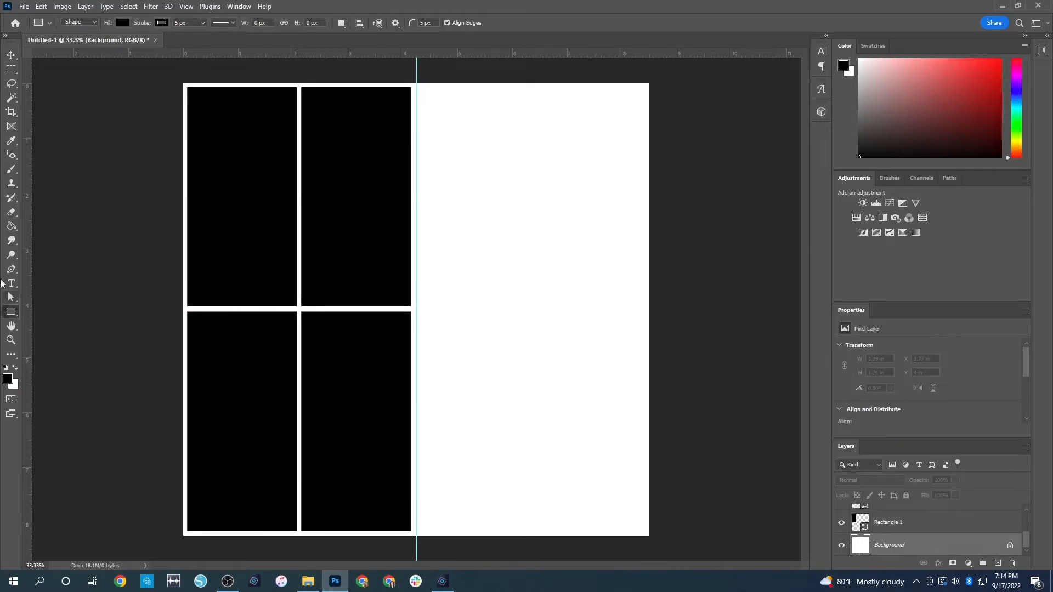
{"action": "left_click", "coordinate": [12, 314]}
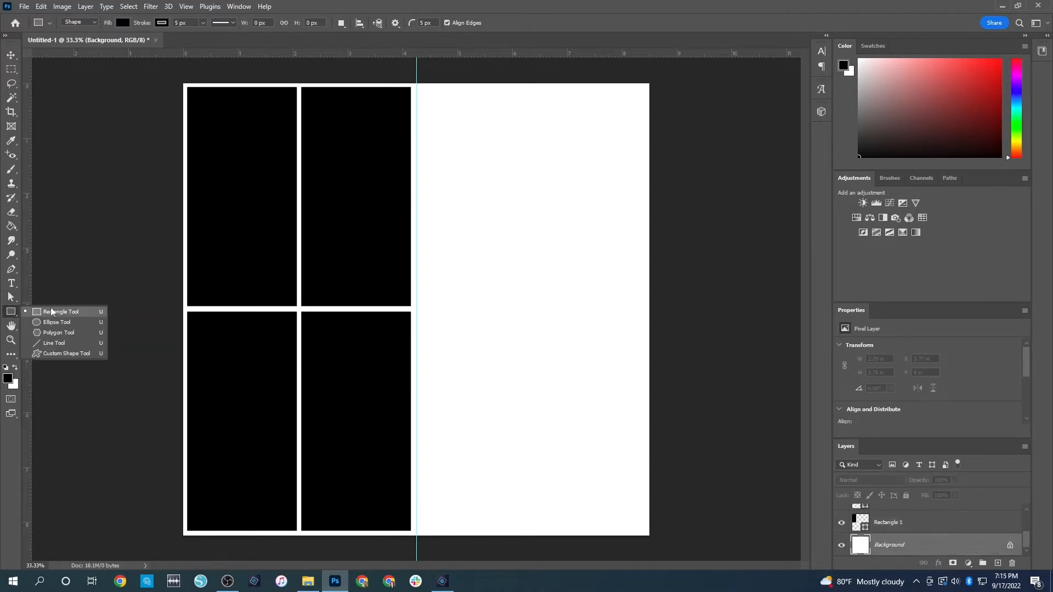
{"action": "left_click", "coordinate": [62, 321]}
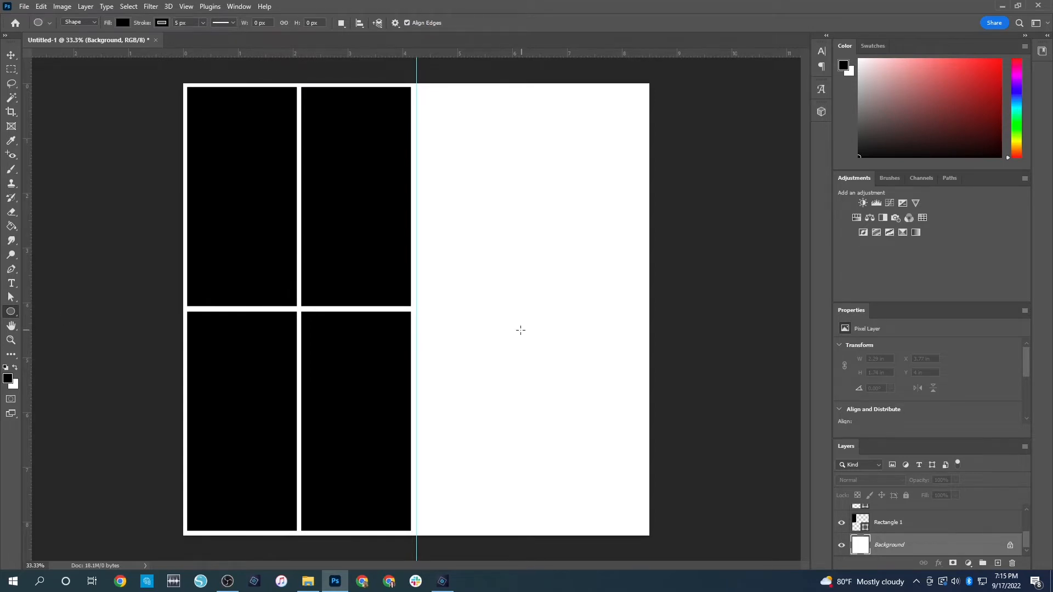
{"action": "left_click", "coordinate": [490, 313]}
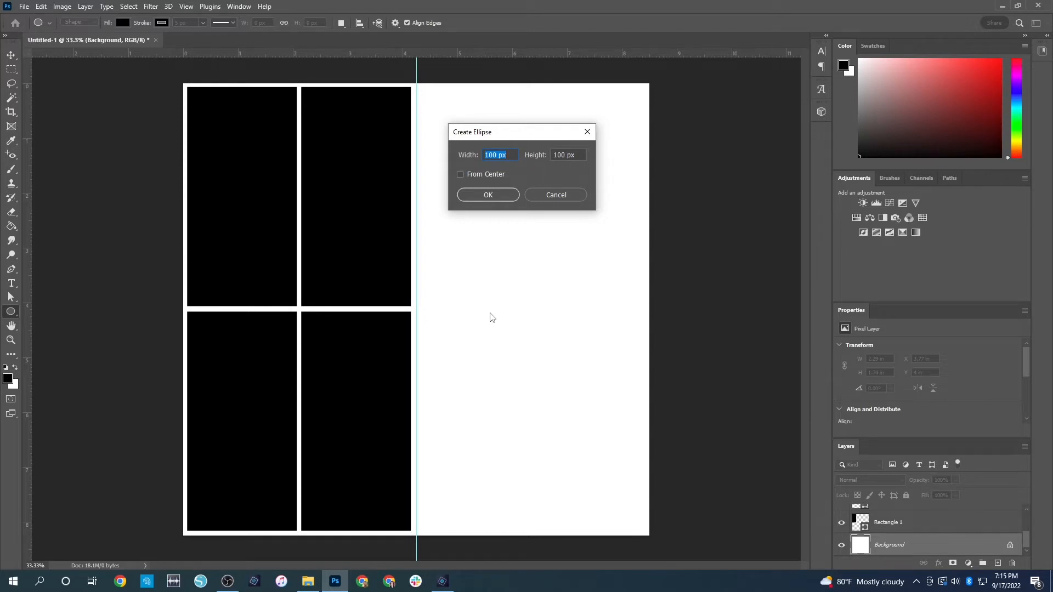
{"action": "type", "text": "1 in"}
{"action": "key", "text": "Tab"}
{"action": "type", "text": "1"}
{"action": "key", "text": "Return"}
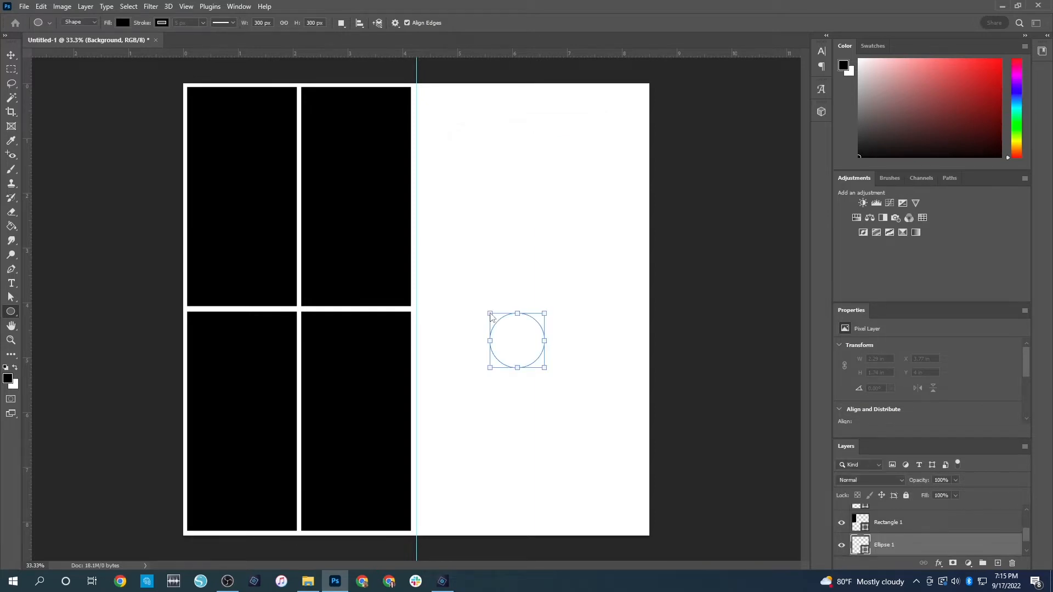
{"action": "key", "text": "v"}
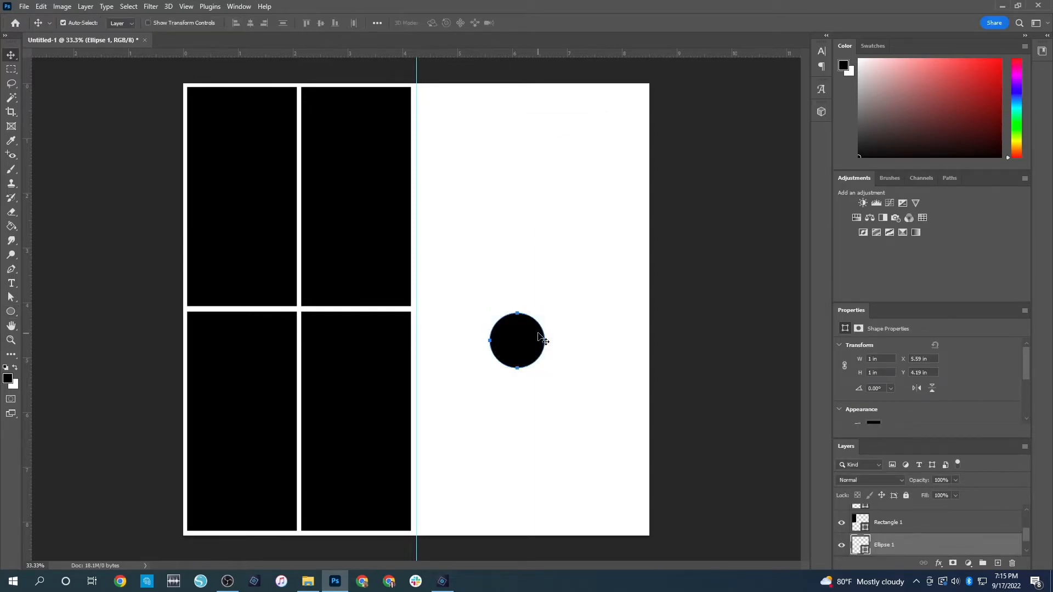
{"action": "left_click_drag", "start_coordinate": [528, 335], "coordinate": [464, 137]}
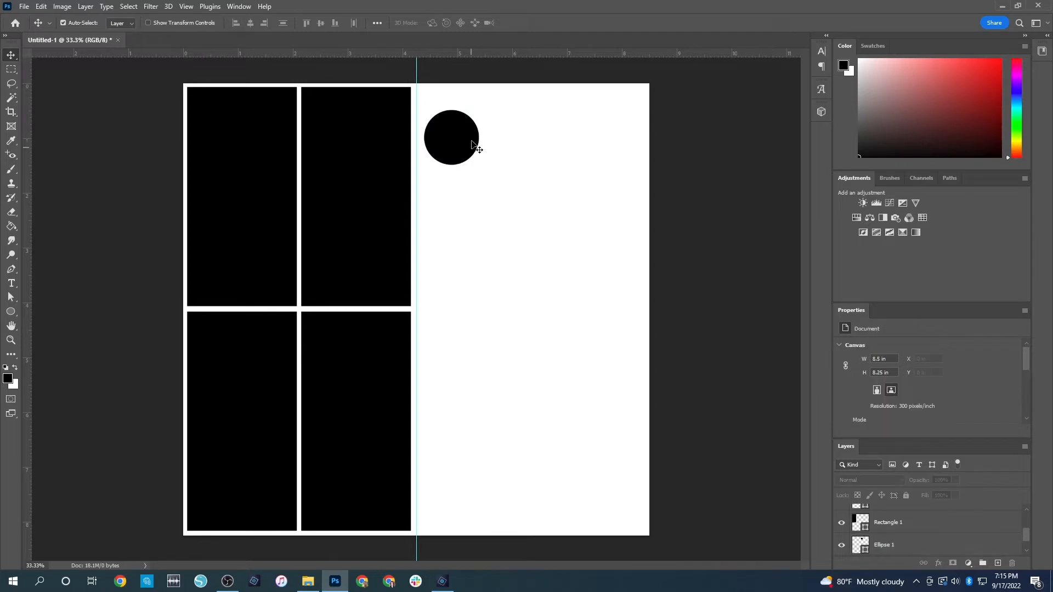
Add three copies of the circle in a column below the original, and nudge the uppermost and lowest circles slightly down
{"action": "key", "text": "ctrl"}
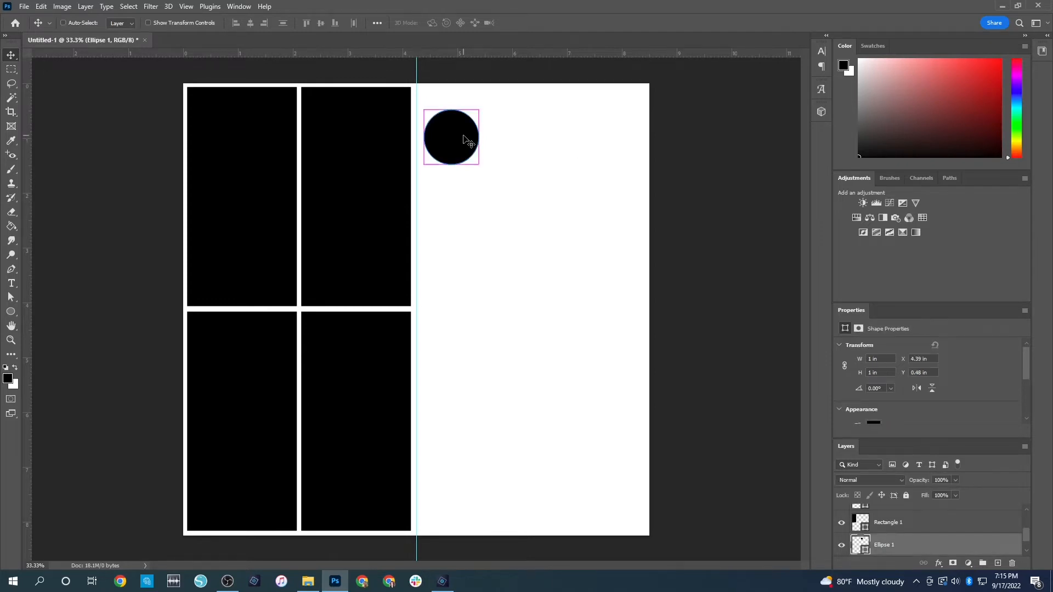
{"action": "key", "text": "ctrl+v"}
{"action": "left_click_drag", "start_coordinate": [433, 321], "coordinate": [468, 234]}
{"action": "key", "text": "ctrl+v"}
{"action": "left_click_drag", "start_coordinate": [433, 309], "coordinate": [468, 459]}
{"action": "key", "text": "ctrl+v"}
{"action": "left_click_drag", "start_coordinate": [459, 132], "coordinate": [453, 140]}
{"action": "left_click_drag", "start_coordinate": [461, 462], "coordinate": [461, 470]}
{"action": "left_click", "coordinate": [692, 340]}
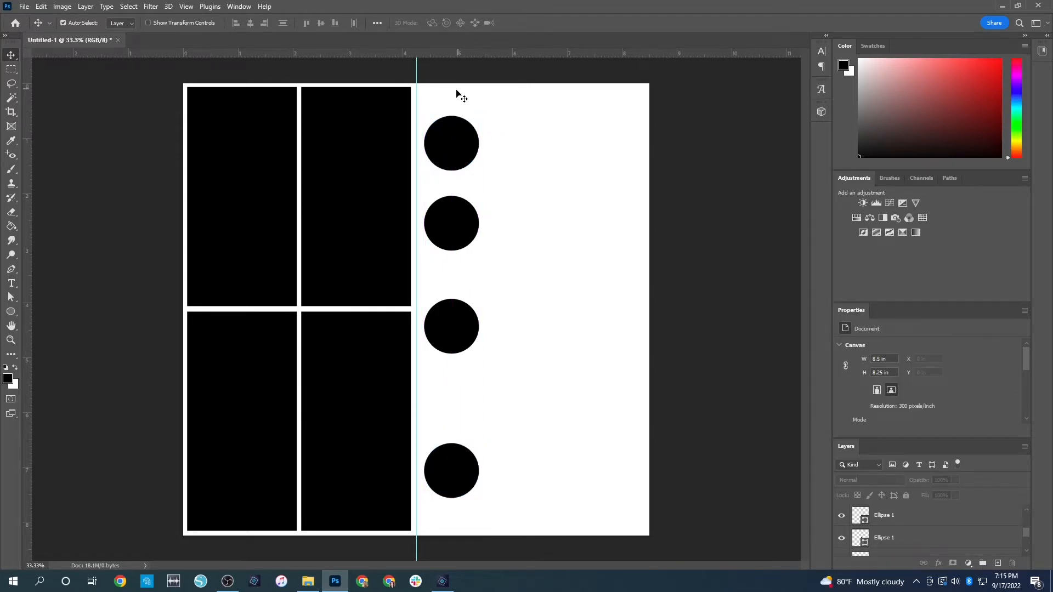
Distribute the four circles evenly along their vertical column
{"action": "left_click_drag", "start_coordinate": [446, 68], "coordinate": [481, 542]}
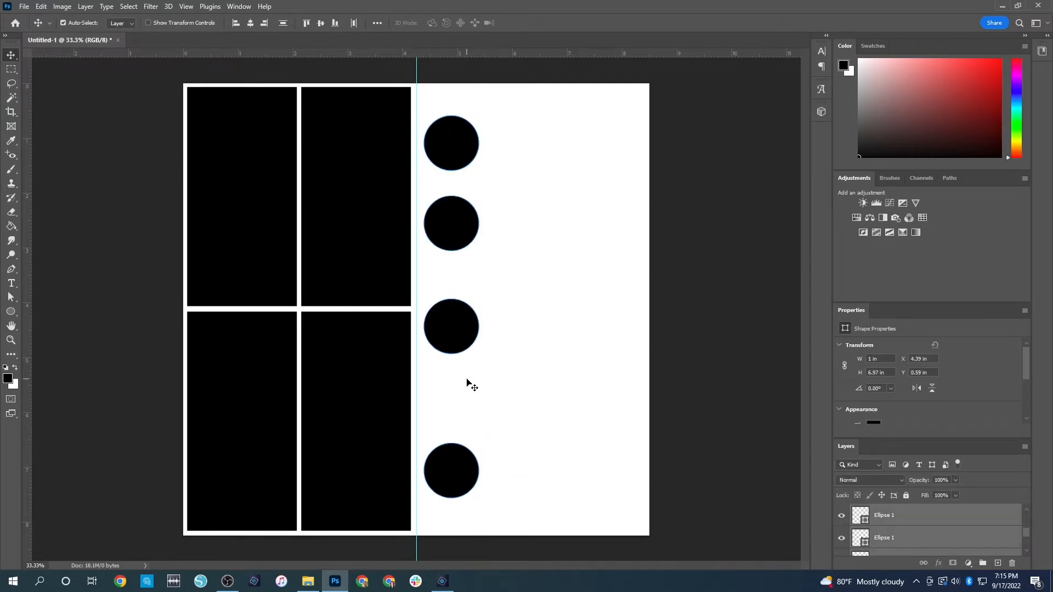
{"action": "left_click", "coordinate": [281, 24]}
{"action": "left_click", "coordinate": [496, 258]}
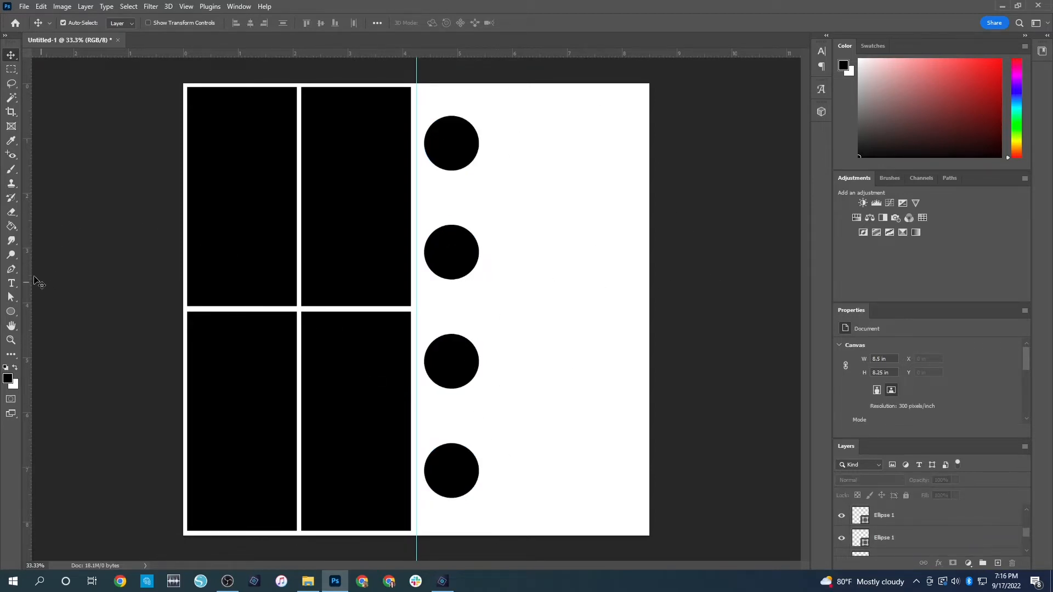
Create a paragraph text box of lorem ipsum placeholder text beside the uppermost circle, left-aligned at 10 pt
{"action": "left_click", "coordinate": [11, 284]}
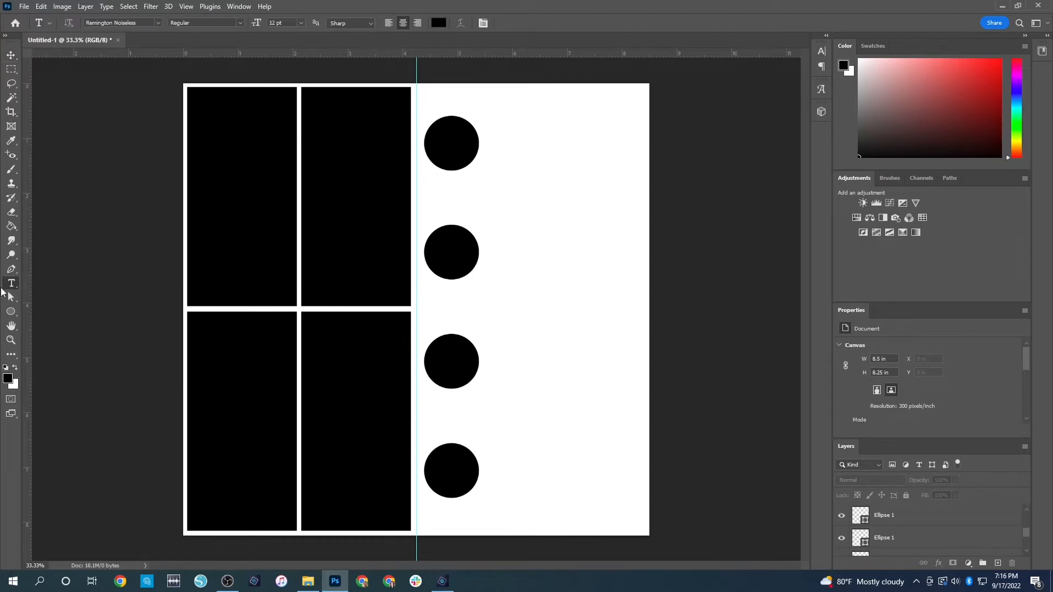
{"action": "left_click_drag", "start_coordinate": [491, 112], "coordinate": [633, 187]}
{"action": "key", "text": "ctrl+c"}
{"action": "left_click_drag", "start_coordinate": [558, 108], "coordinate": [556, 102]}
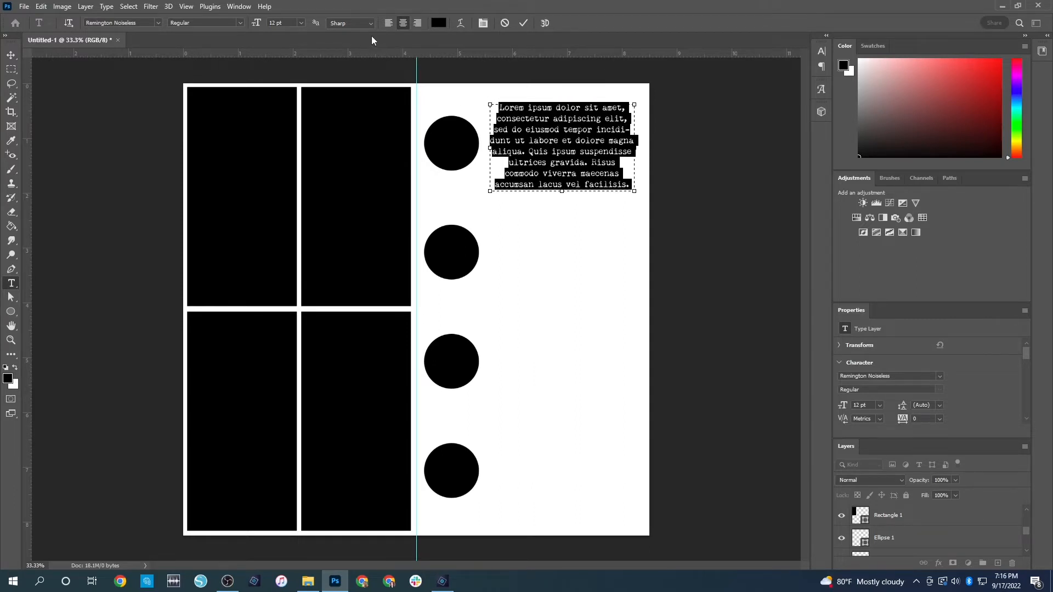
{"action": "left_click", "coordinate": [389, 24]}
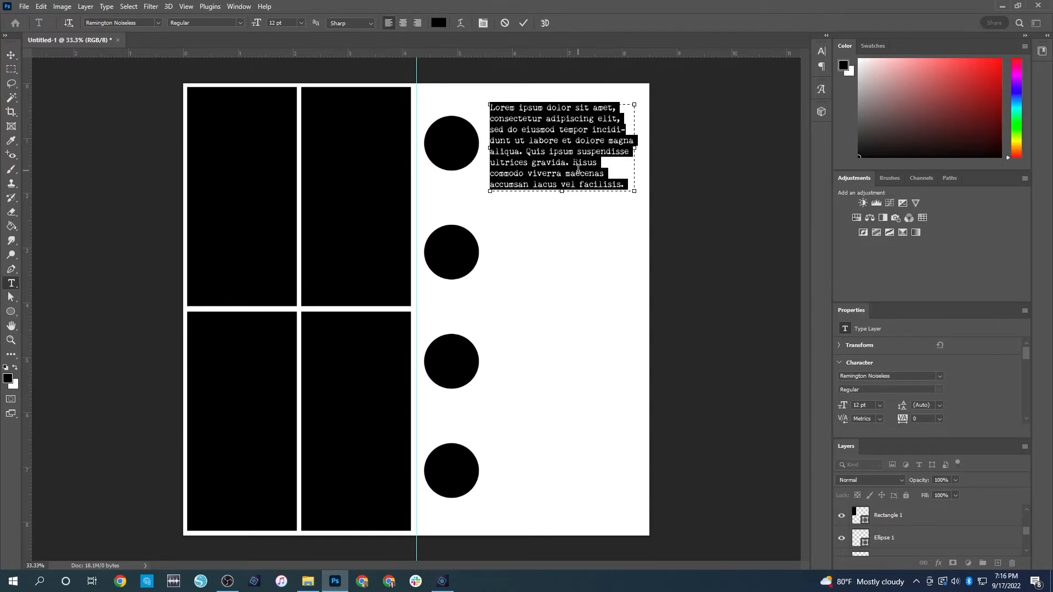
{"action": "left_click", "coordinate": [301, 23]}
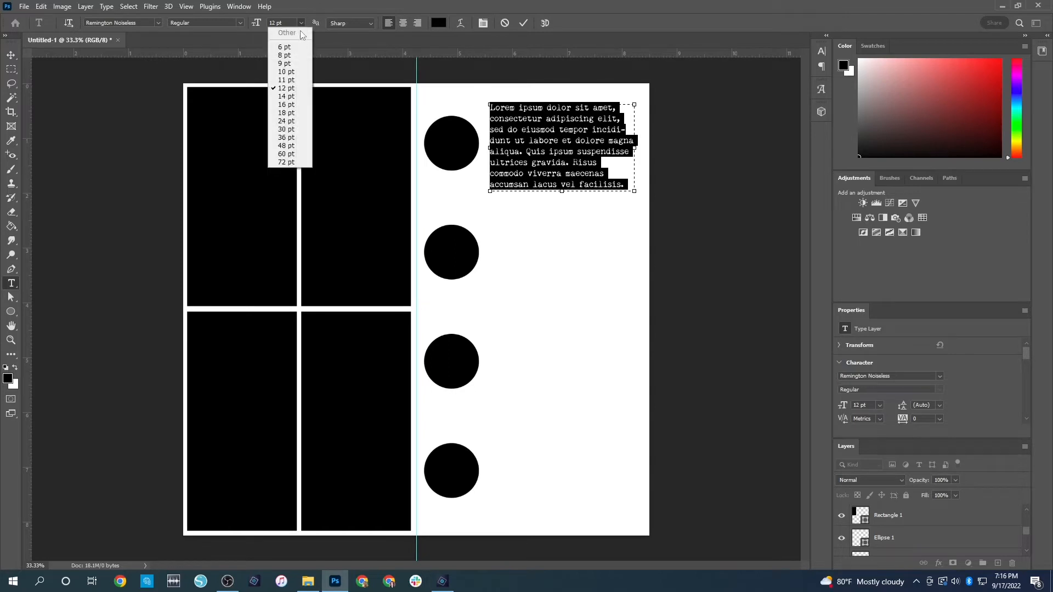
{"action": "left_click", "coordinate": [284, 72]}
Fill the text box with repeated lorem ipsum placeholder text and commit it
{"action": "left_click", "coordinate": [588, 165]}
{"action": "key", "text": "ctrl+a"}
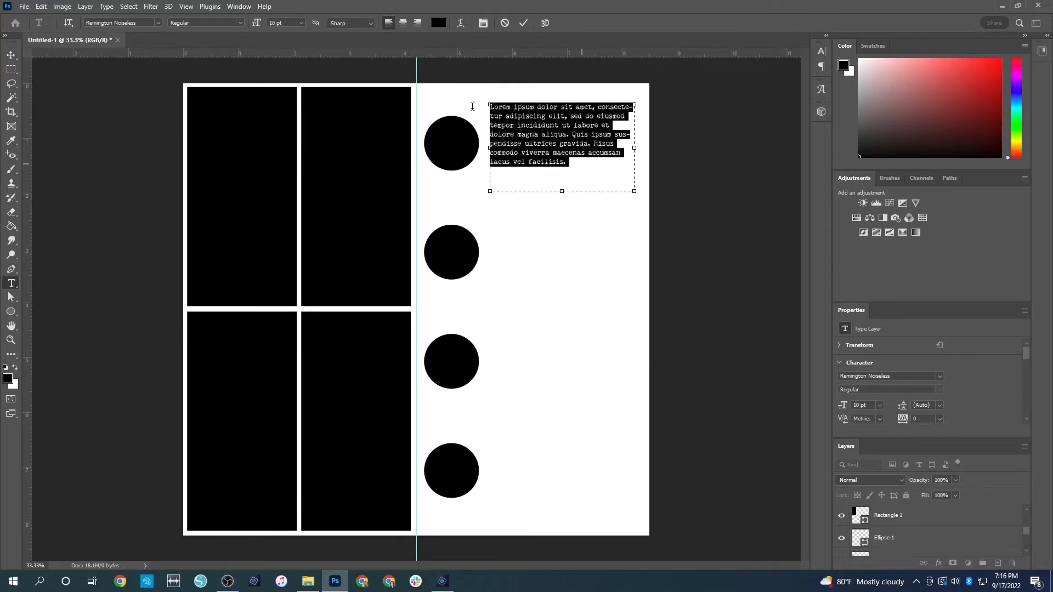
{"action": "key", "text": "ctrl+v"}
{"action": "key", "text": "ctrl+v"}
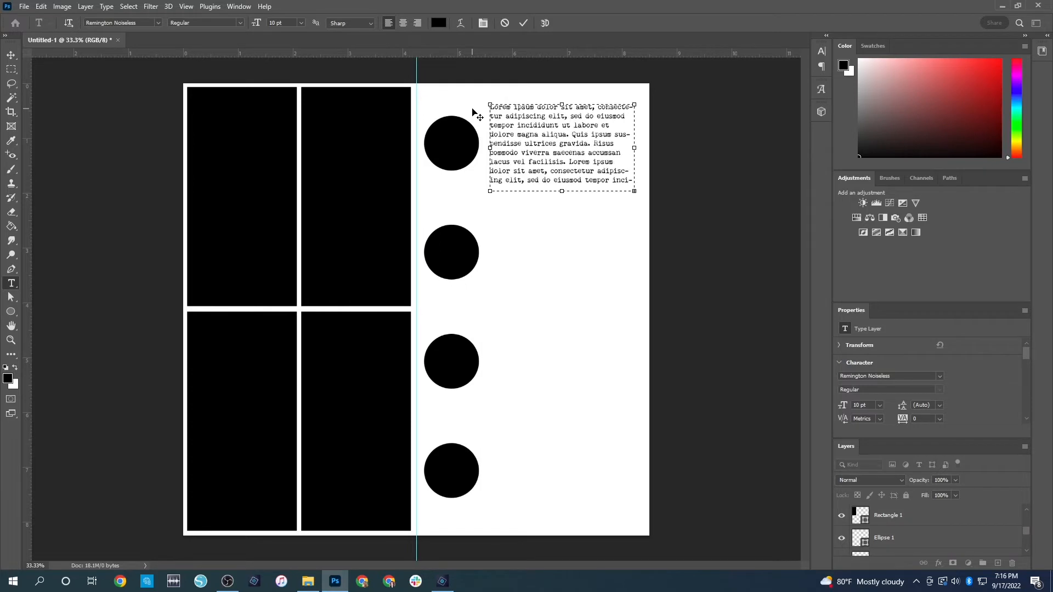
{"action": "left_click", "coordinate": [472, 109]}
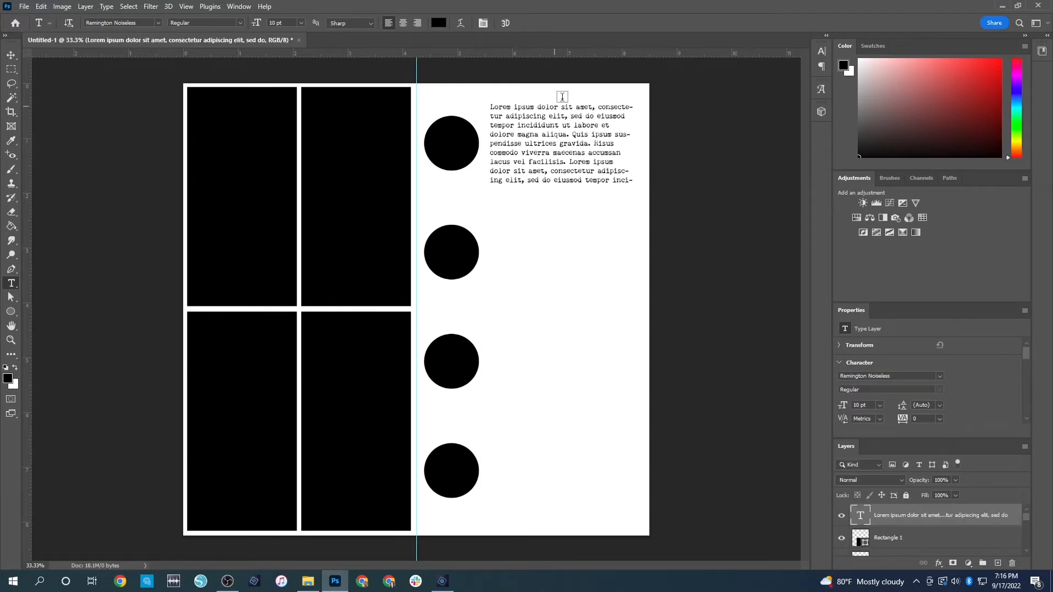
Place copies of the text block beside the other three circles, and nudge the uppermost block slightly up
{"action": "left_click", "coordinate": [12, 56]}
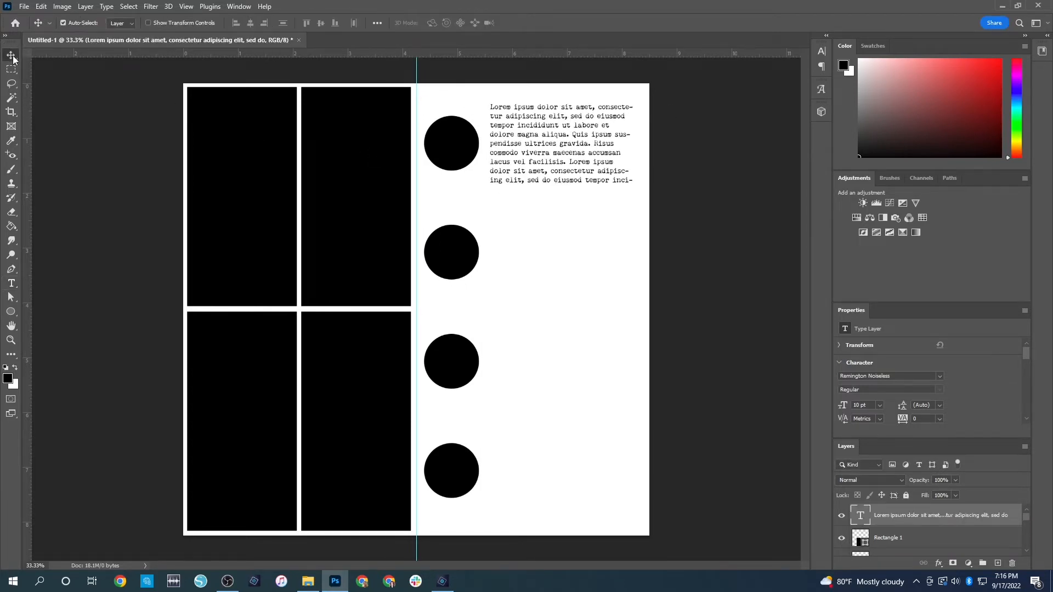
{"action": "left_click", "coordinate": [705, 170]}
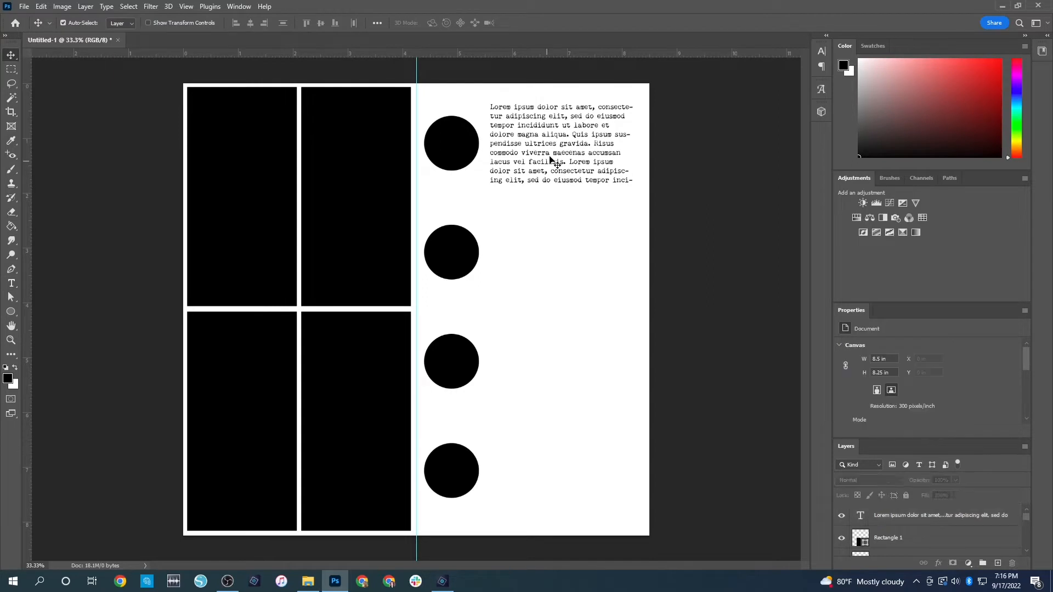
{"action": "left_click", "coordinate": [585, 149]}
{"action": "key", "text": "ctrl+c"}
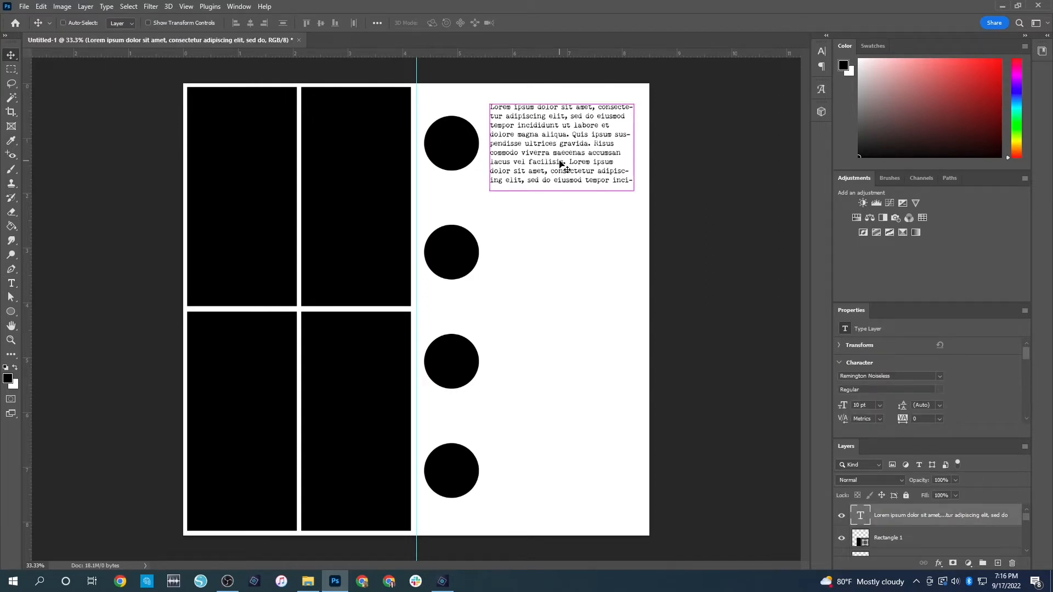
{"action": "key", "text": "ctrl+v"}
{"action": "left_click_drag", "start_coordinate": [467, 302], "coordinate": [592, 470]}
{"action": "key", "text": "ctrl+v"}
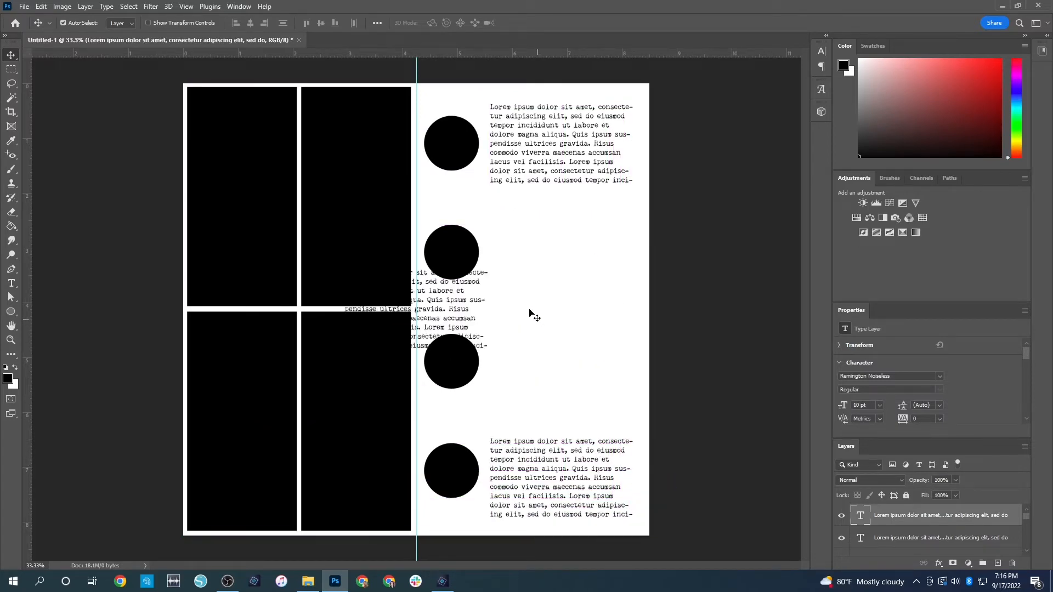
{"action": "left_click_drag", "start_coordinate": [456, 305], "coordinate": [572, 231]}
{"action": "mouse_move", "coordinate": [529, 140]}
{"action": "left_mouse_down"}
{"action": "mouse_move", "coordinate": [527, 124]}
{"action": "mouse_move", "coordinate": [528, 137]}
{"action": "left_mouse_up"}
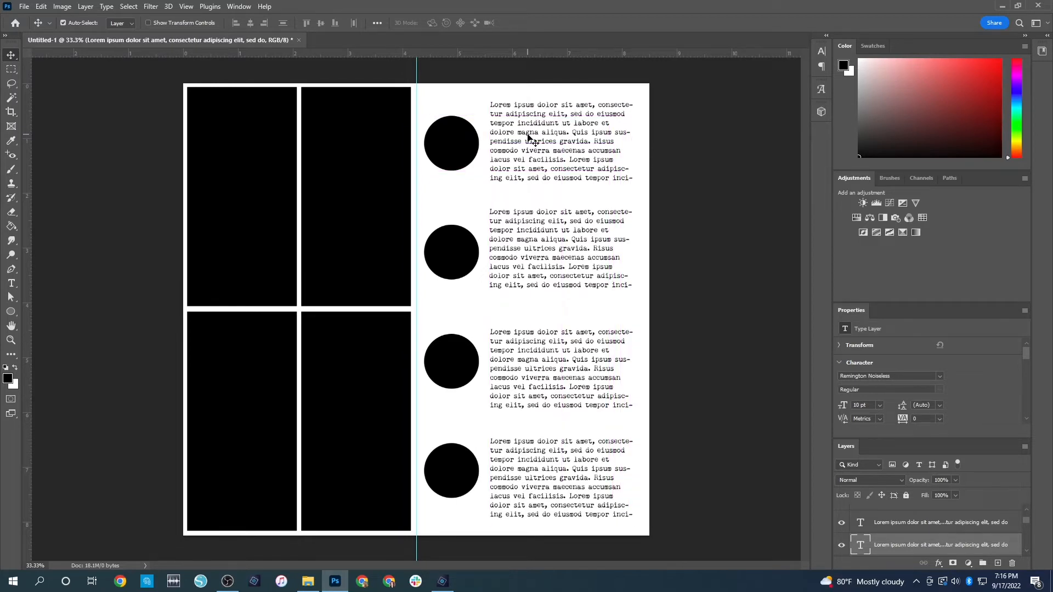
{"action": "left_click", "coordinate": [742, 303]}
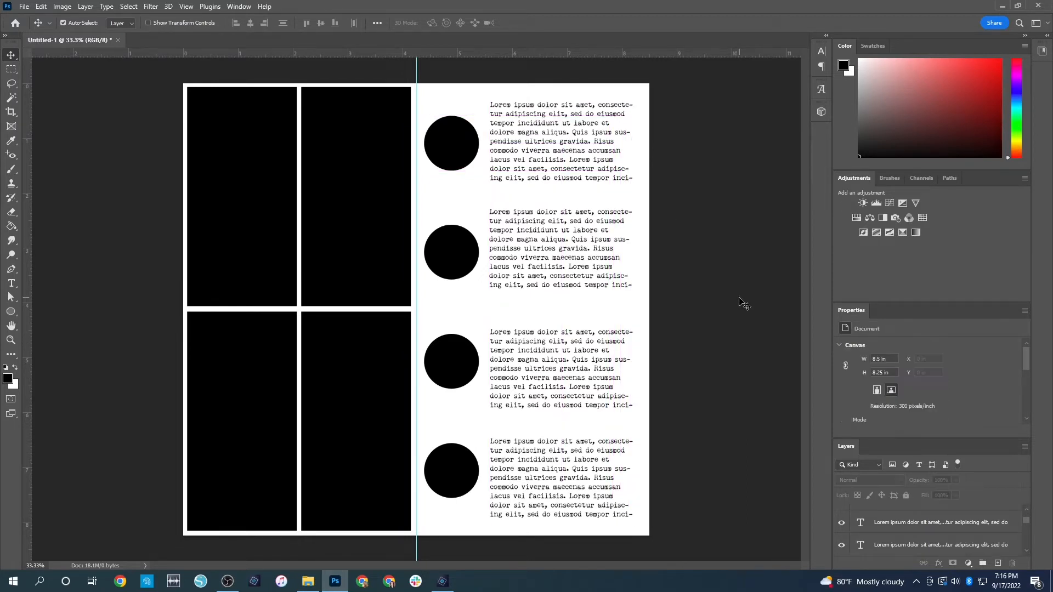
Move each of the four circles up to sit beside the upper part of its text block
{"action": "left_click_drag", "start_coordinate": [459, 145], "coordinate": [456, 129]}
{"action": "left_click_drag", "start_coordinate": [447, 250], "coordinate": [449, 232]}
{"action": "left_click_drag", "start_coordinate": [448, 368], "coordinate": [448, 363]}
{"action": "left_click_drag", "start_coordinate": [453, 465], "coordinate": [455, 455]}
Extend the first and second text boxes downward to show two more lines of placeholder text
{"action": "double_click", "coordinate": [552, 153]}
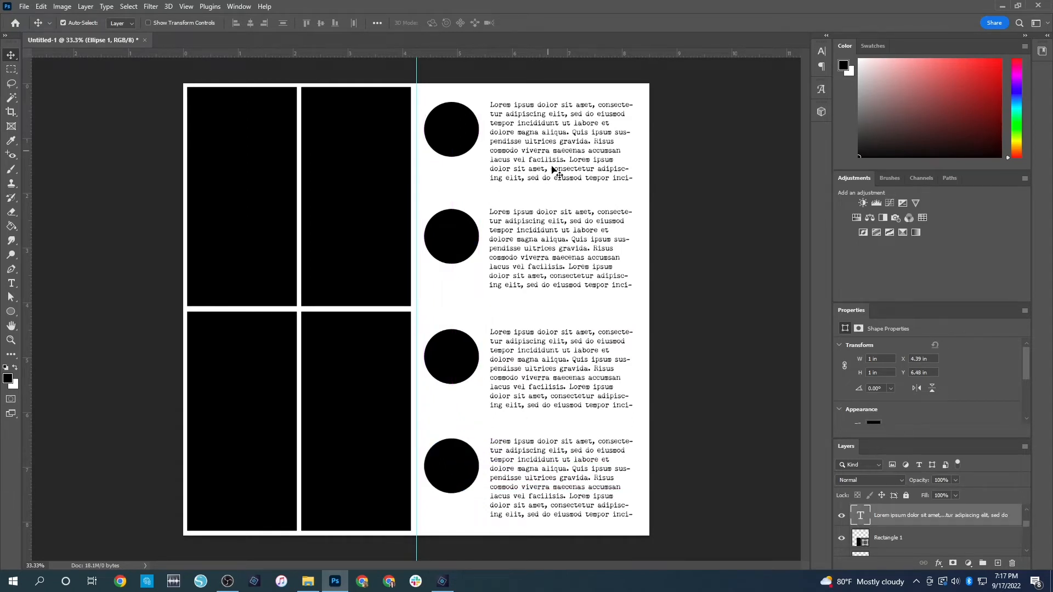
{"action": "left_click_drag", "start_coordinate": [562, 190], "coordinate": [561, 196]}
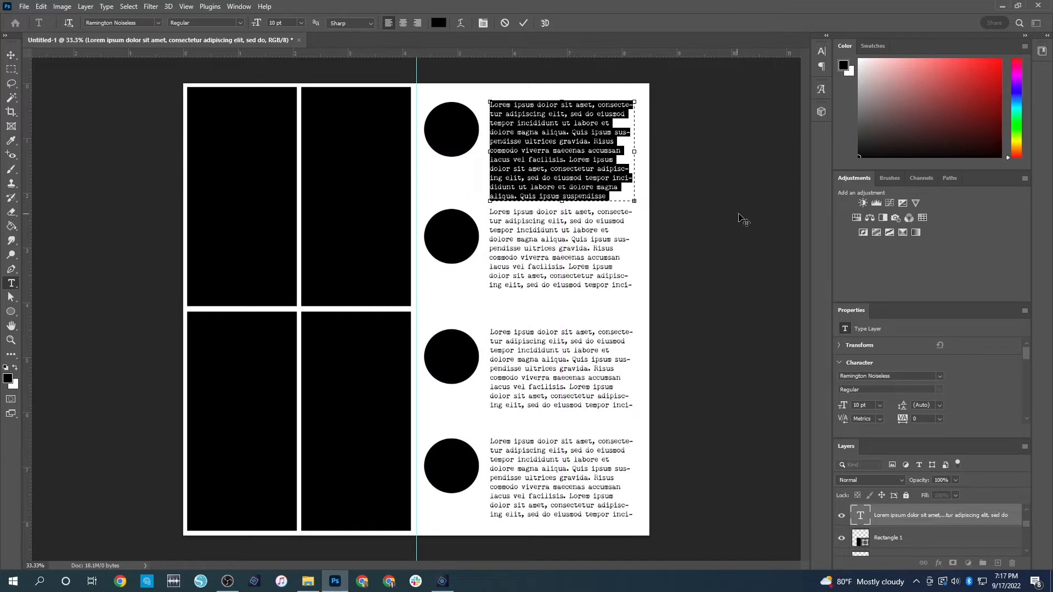
{"action": "left_click", "coordinate": [663, 261]}
{"action": "left_click", "coordinate": [530, 245]}
{"action": "key", "text": "ctrl+a"}
{"action": "left_click_drag", "start_coordinate": [561, 296], "coordinate": [564, 317]}
{"action": "key", "text": "ctrl+Return"}
{"action": "key", "text": "v"}
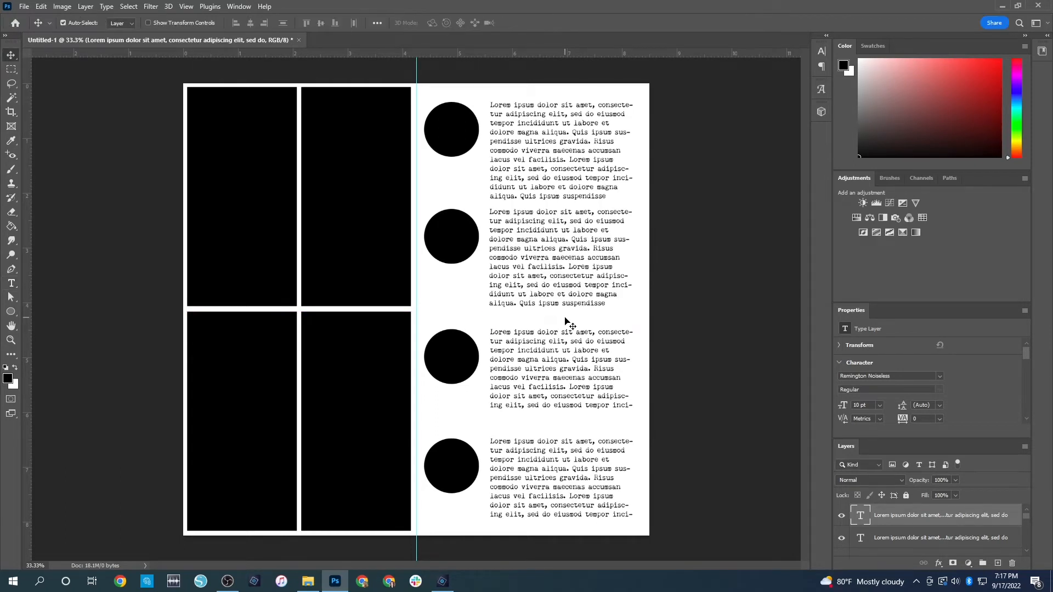
Extend the third and fourth text boxes downward to show two more lines of placeholder text
{"action": "double_click", "coordinate": [552, 357]}
{"action": "left_click_drag", "start_coordinate": [562, 412], "coordinate": [563, 428]}
{"action": "key", "text": "ctrl+Return"}
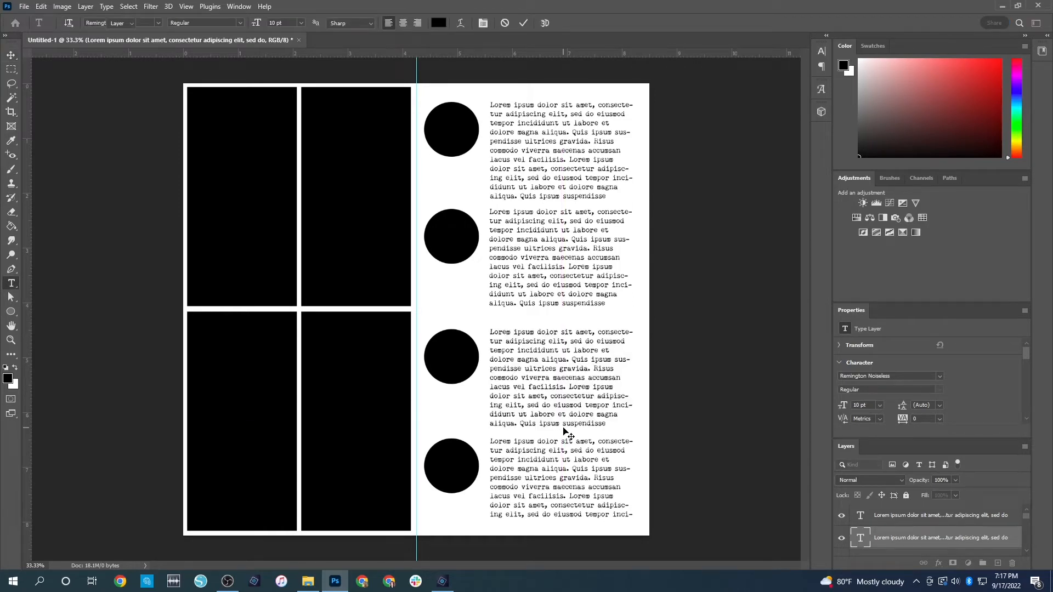
{"action": "key", "text": "v"}
{"action": "double_click", "coordinate": [548, 465]}
{"action": "left_click_drag", "start_coordinate": [562, 529], "coordinate": [561, 539]}
{"action": "key", "text": "ctrl+Return"}
{"action": "key", "text": "v"}
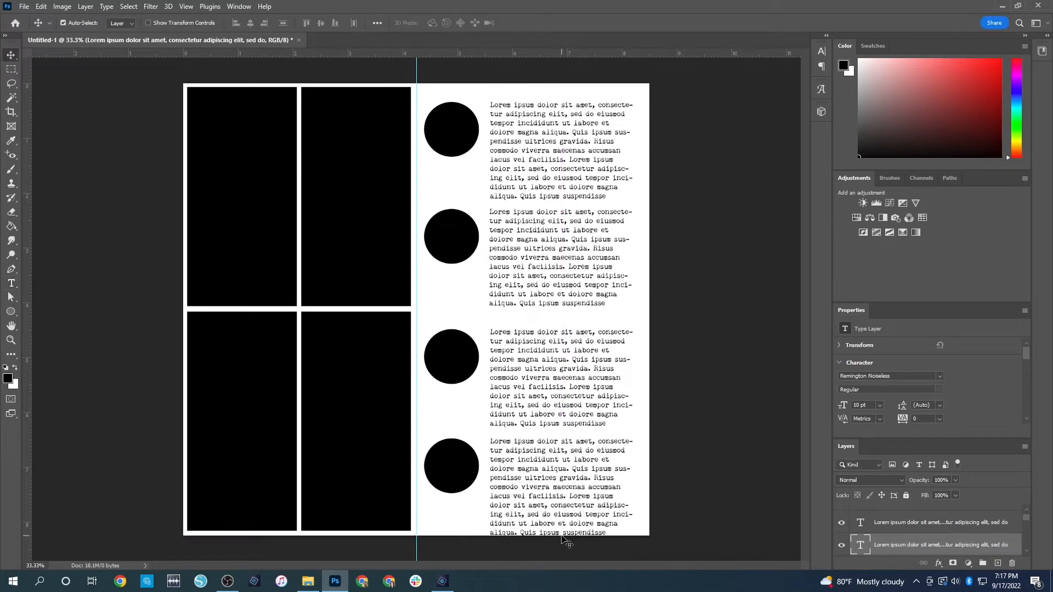
Move the lowest text block up inside the page edge and distribute the four text blocks evenly in the vertical direction
{"action": "left_click_drag", "start_coordinate": [549, 490], "coordinate": [548, 480]}
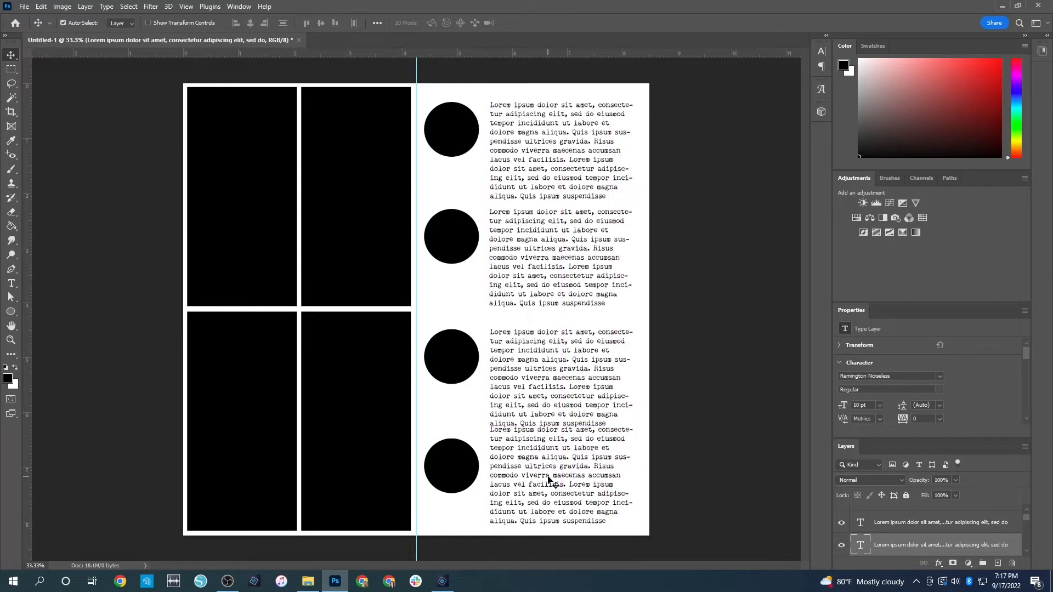
{"action": "left_click", "coordinate": [725, 411]}
{"action": "left_click_drag", "start_coordinate": [645, 534], "coordinate": [507, 267]}
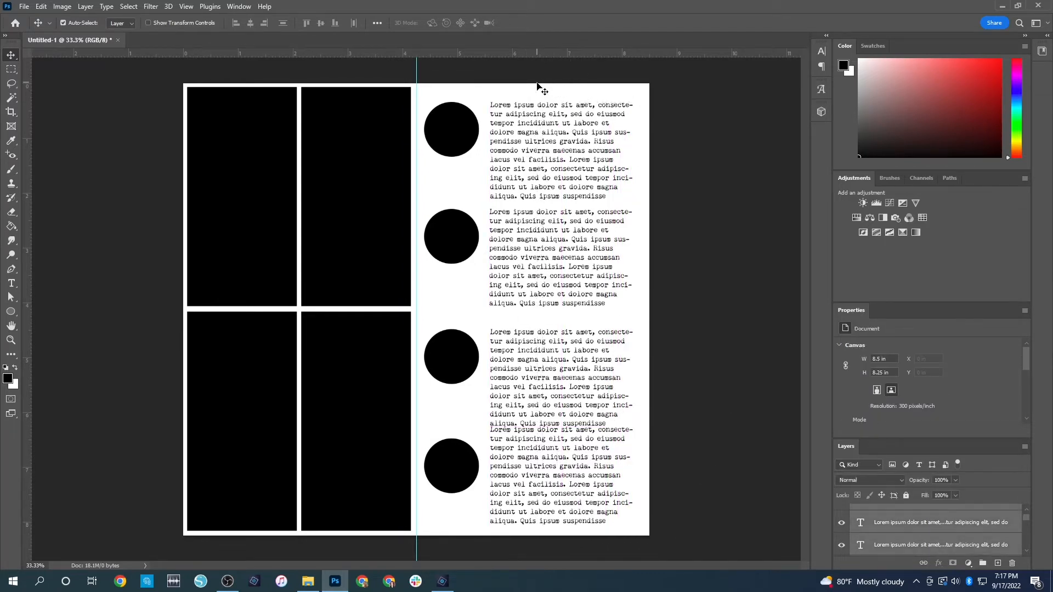
{"action": "left_click", "coordinate": [283, 24]}
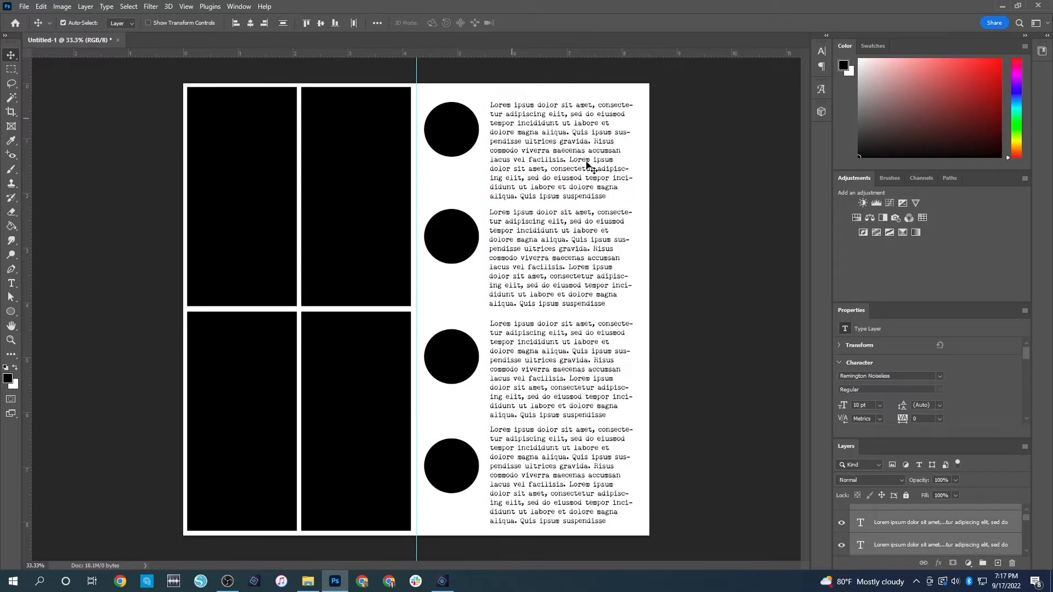
{"action": "left_click", "coordinate": [717, 209]}
Realign the second, third and fourth circles with their redistributed text blocks
{"action": "left_click_drag", "start_coordinate": [467, 352], "coordinate": [460, 337]}
{"action": "left_click_drag", "start_coordinate": [459, 465], "coordinate": [448, 448]}
{"action": "left_click_drag", "start_coordinate": [448, 237], "coordinate": [450, 237]}
{"action": "left_click", "coordinate": [732, 158]}
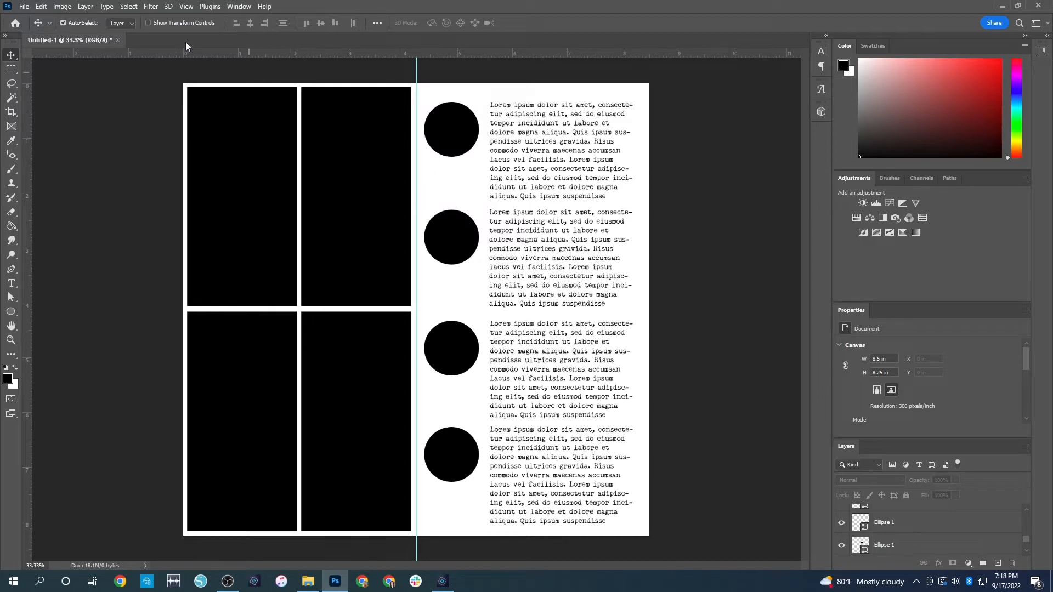
Crop the page to 4.25 x 8.25 inches around the half holding the circles and text blocks
{"action": "left_click", "coordinate": [15, 116]}
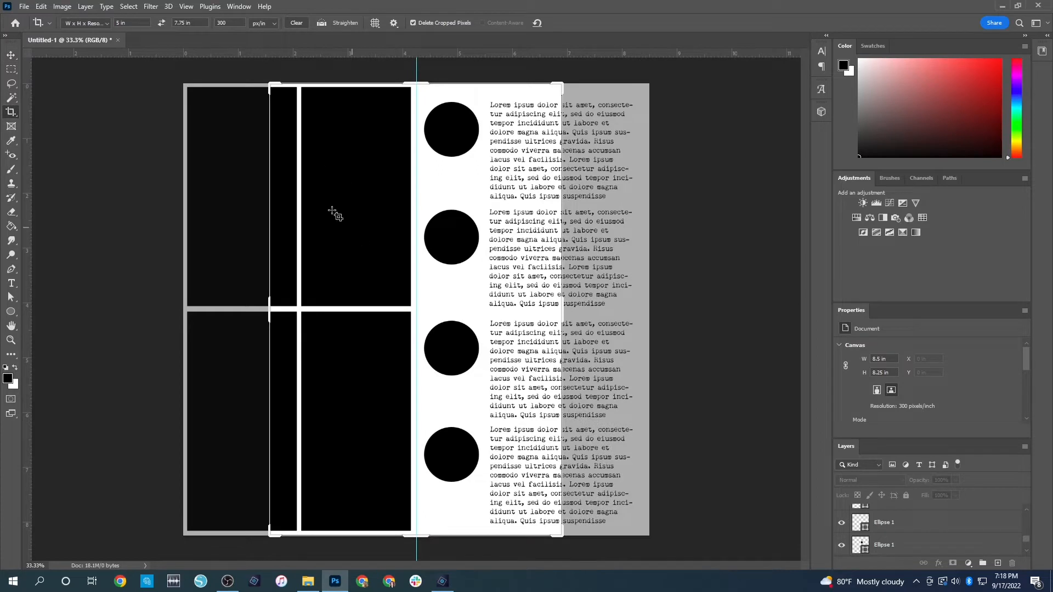
{"action": "type", "text": "4.25"}
{"action": "key", "text": "Tab"}
{"action": "type", "text": "8.25"}
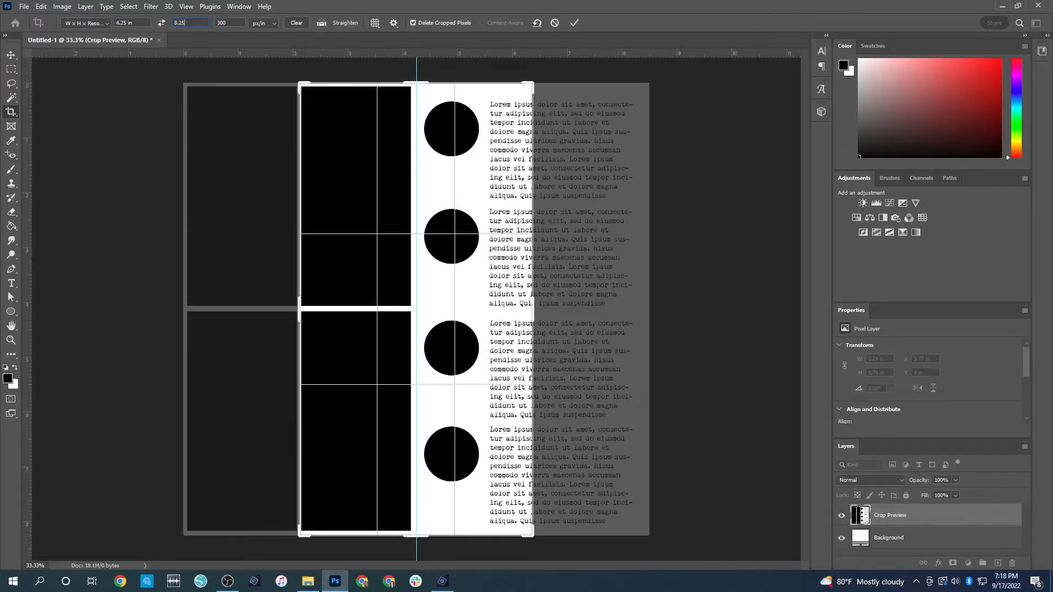
{"action": "key", "text": "Tab"}
{"action": "left_click_drag", "start_coordinate": [462, 262], "coordinate": [348, 265]}
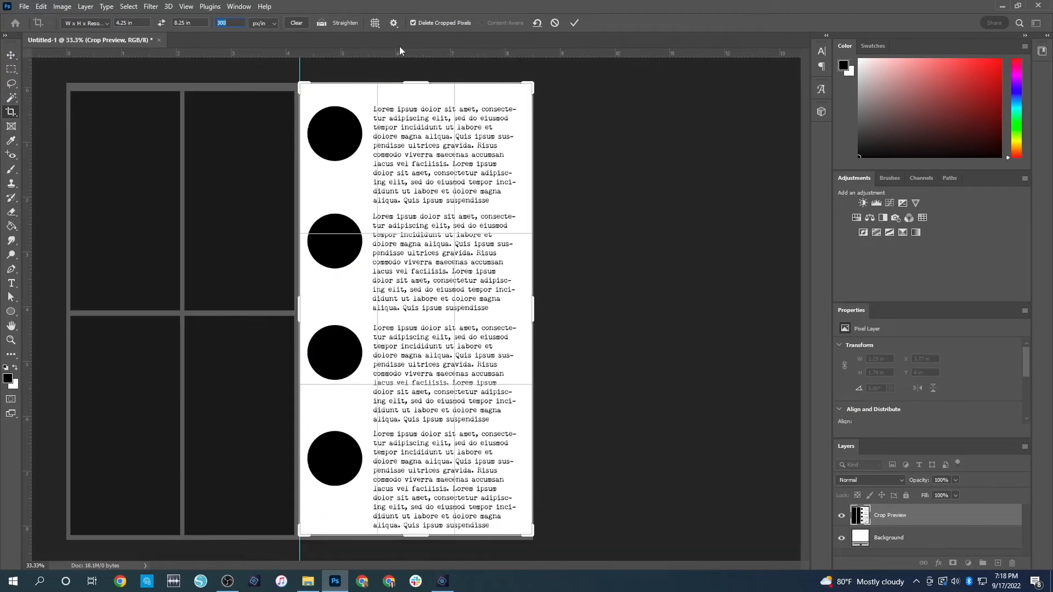
{"action": "left_click_drag", "start_coordinate": [426, 310], "coordinate": [427, 300]}
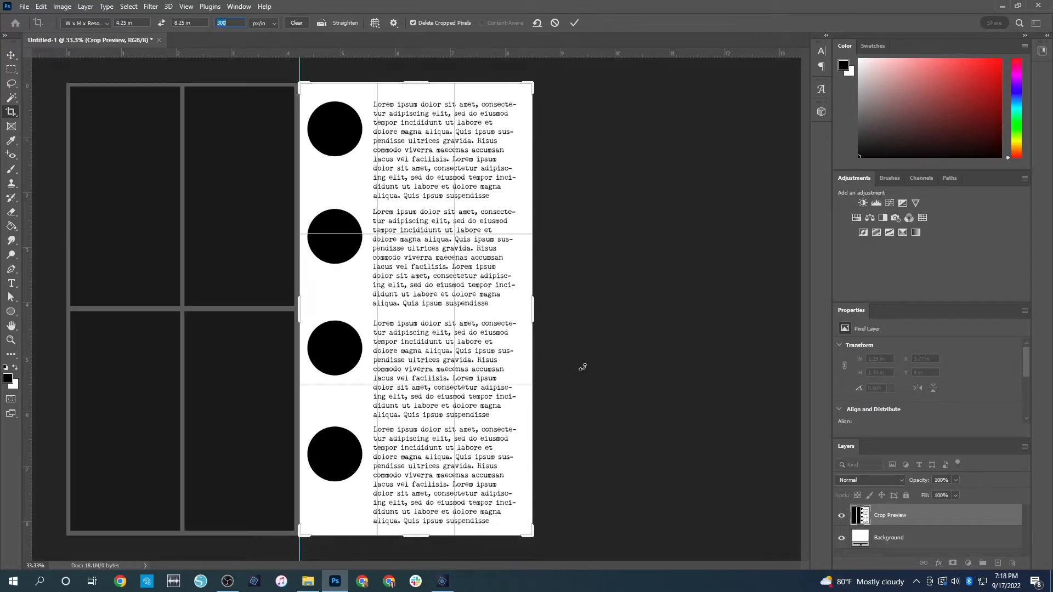
{"action": "key", "text": "Return"}
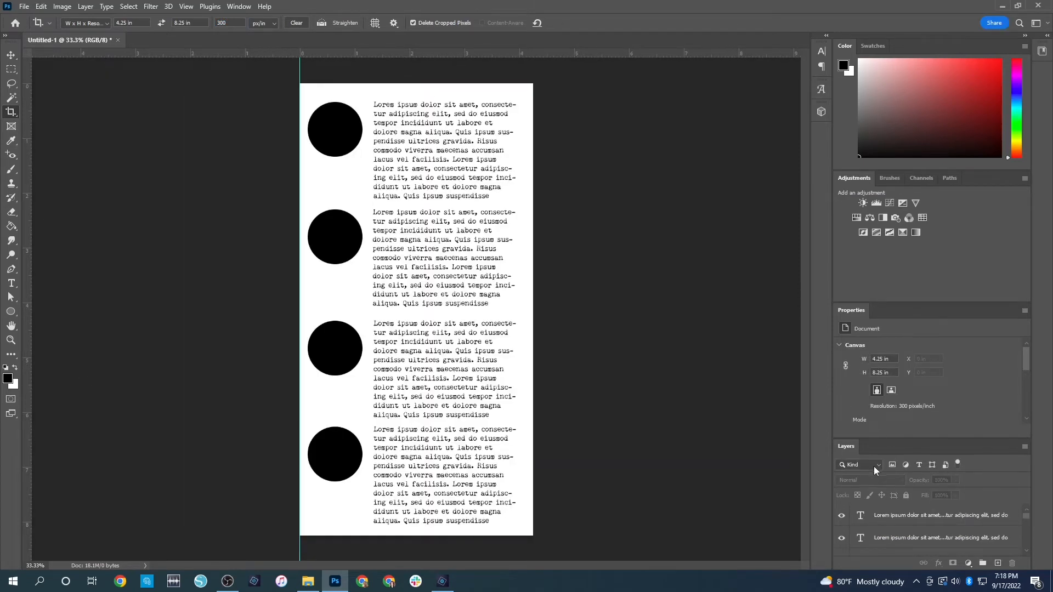
Give the first circle from the top a light grey fill and remove its stroke
{"action": "scroll", "coordinate": [900, 528], "scroll_direction": "down", "scroll_amount": 5}
{"action": "scroll", "coordinate": [900, 529], "scroll_direction": "up", "scroll_amount": 5}
{"action": "left_click", "coordinate": [11, 55]}
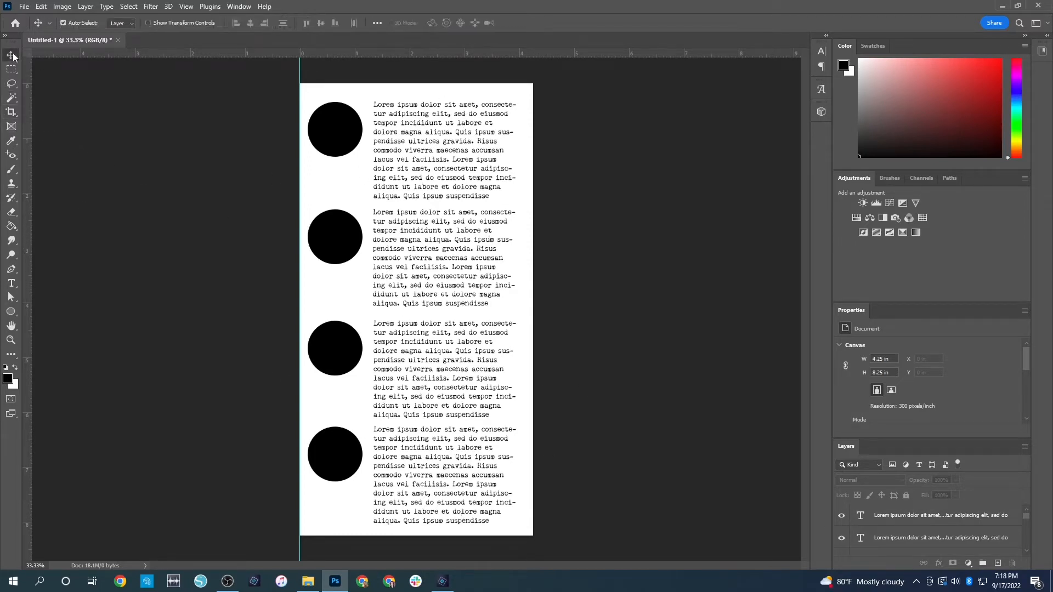
{"action": "left_click", "coordinate": [345, 132]}
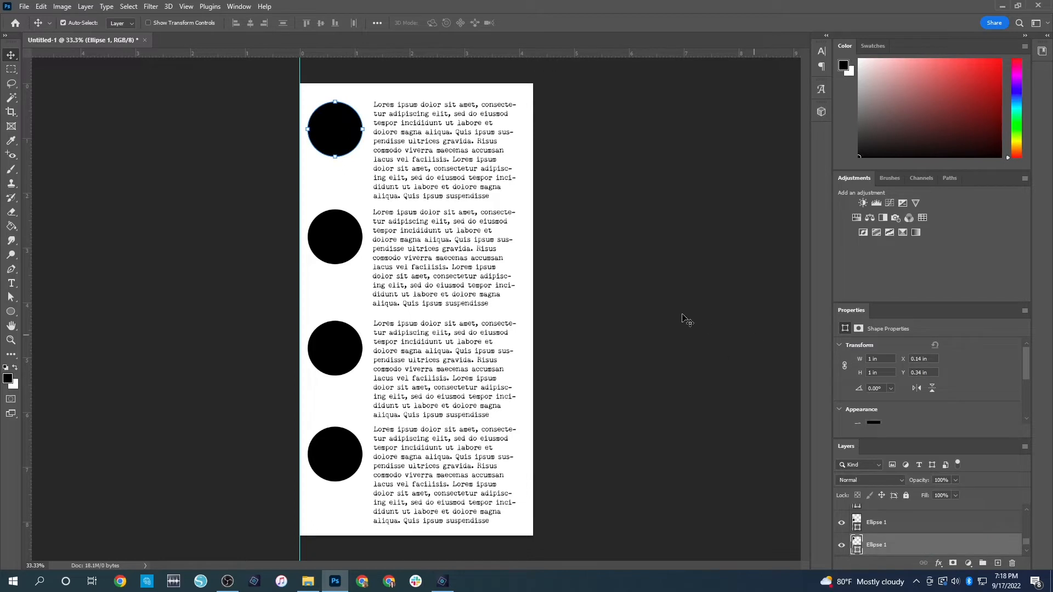
{"action": "scroll", "coordinate": [903, 416], "scroll_direction": "down", "scroll_amount": 1}
{"action": "scroll", "coordinate": [938, 380], "scroll_direction": "down", "scroll_amount": 2}
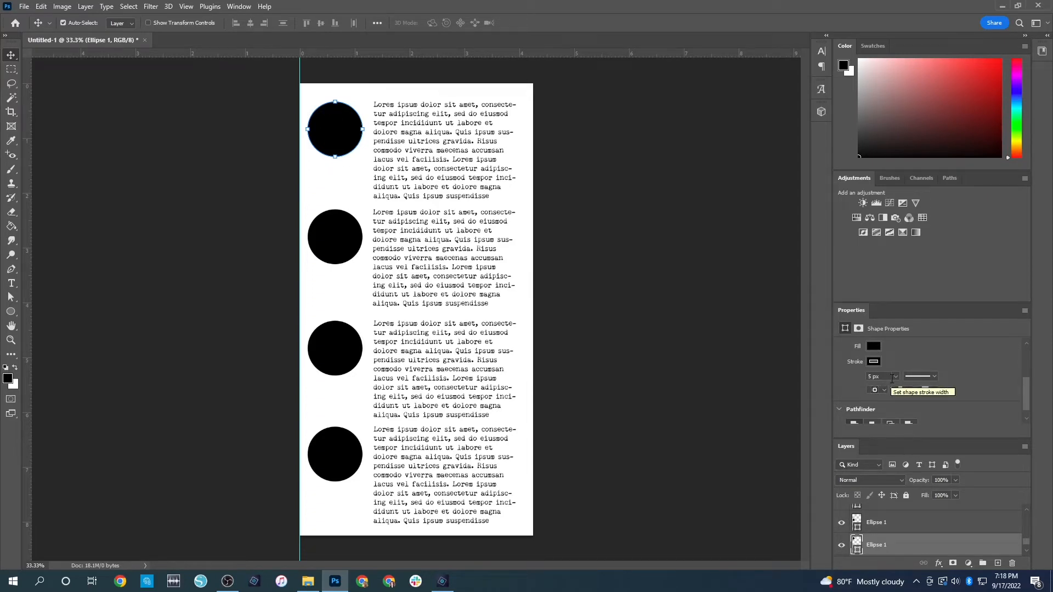
{"action": "left_click", "coordinate": [875, 346]}
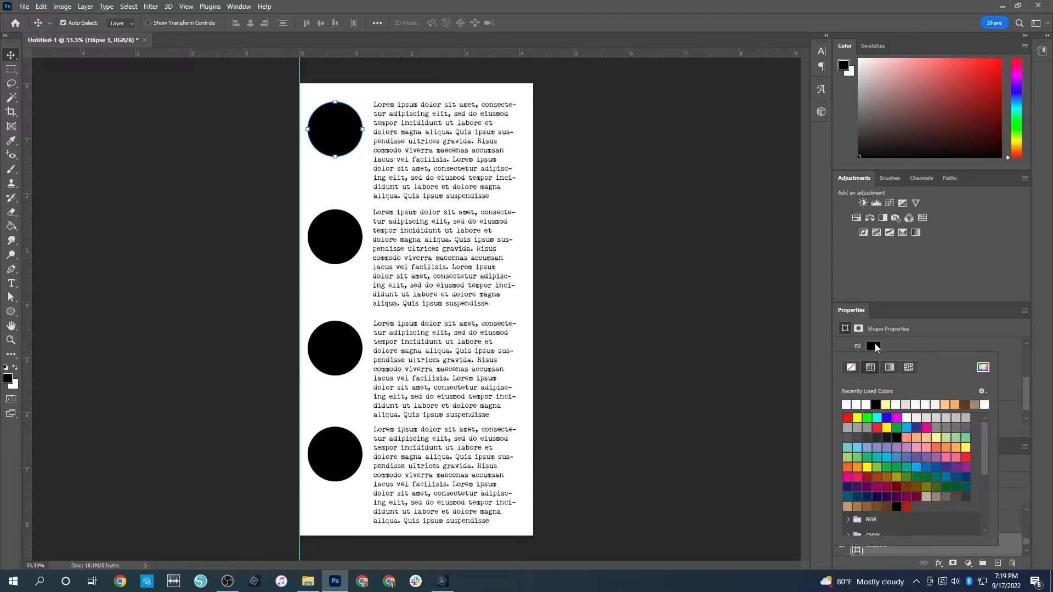
{"action": "left_click", "coordinate": [916, 417]}
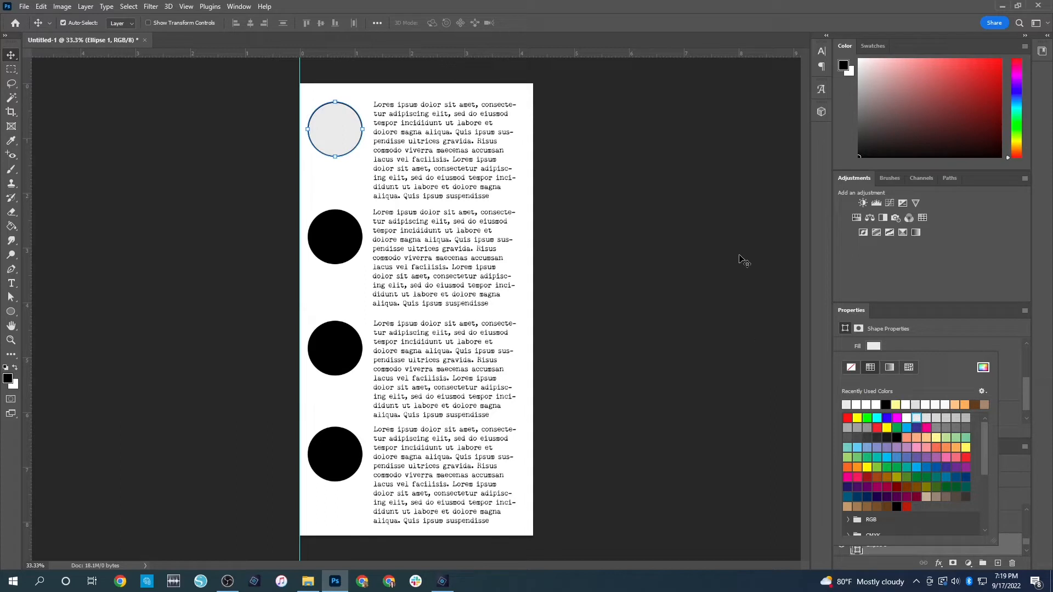
{"action": "left_click", "coordinate": [872, 346]}
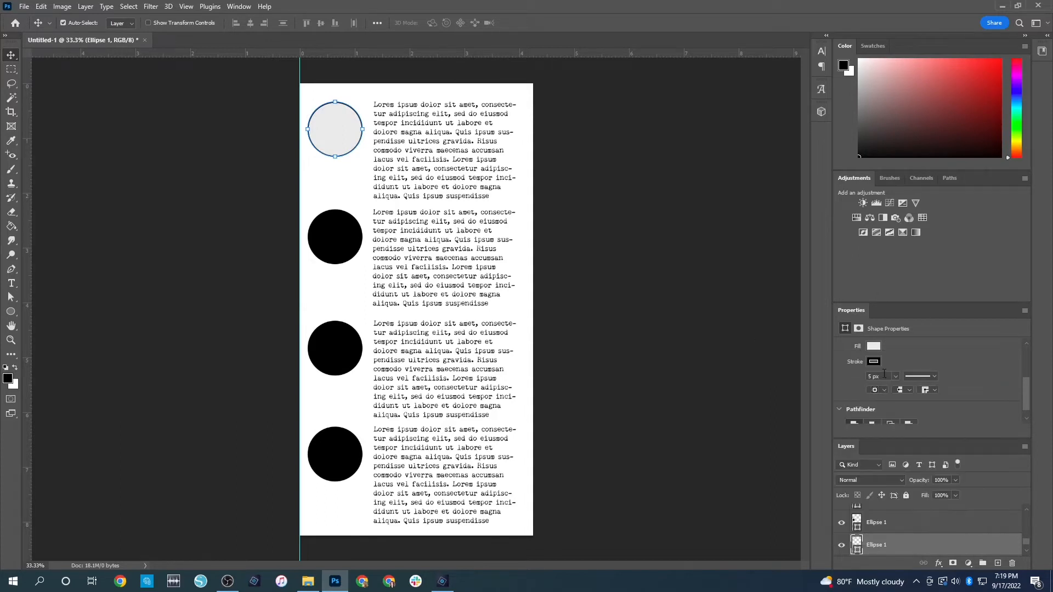
{"action": "left_click", "coordinate": [872, 362]}
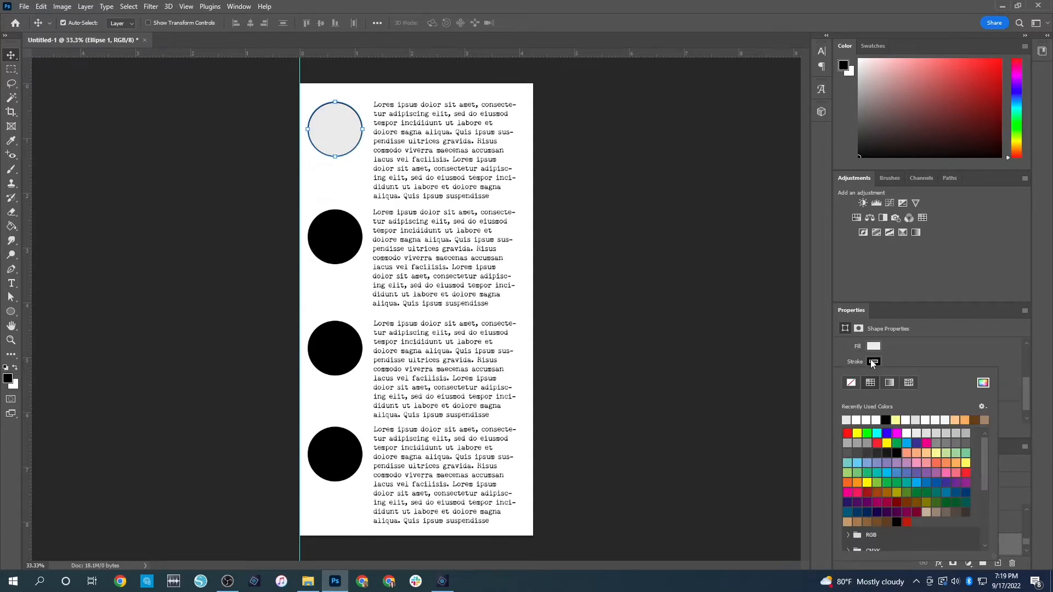
{"action": "left_click", "coordinate": [820, 328]}
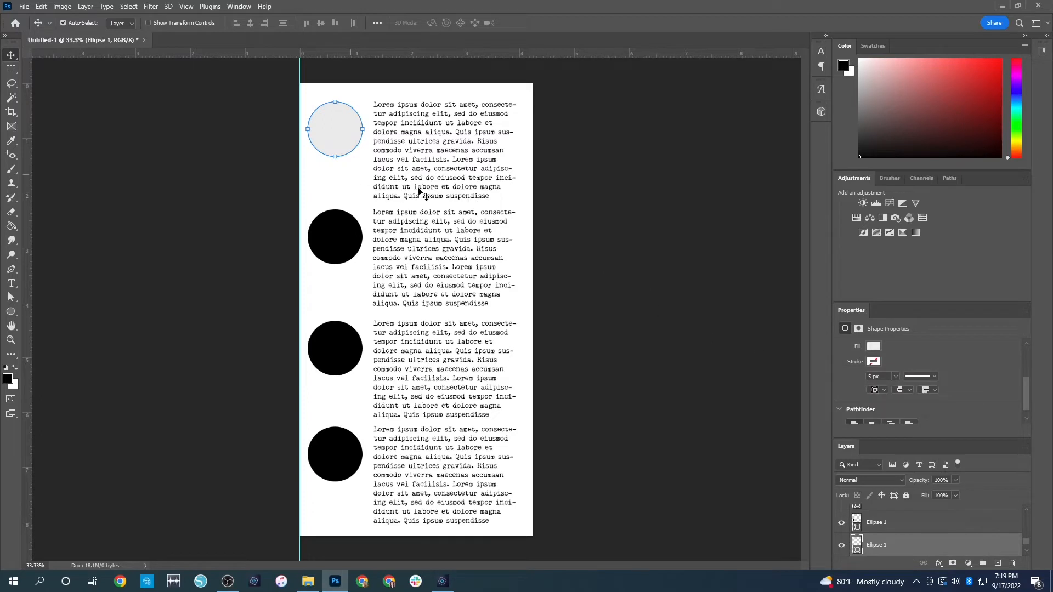
{"action": "left_click", "coordinate": [631, 171]}
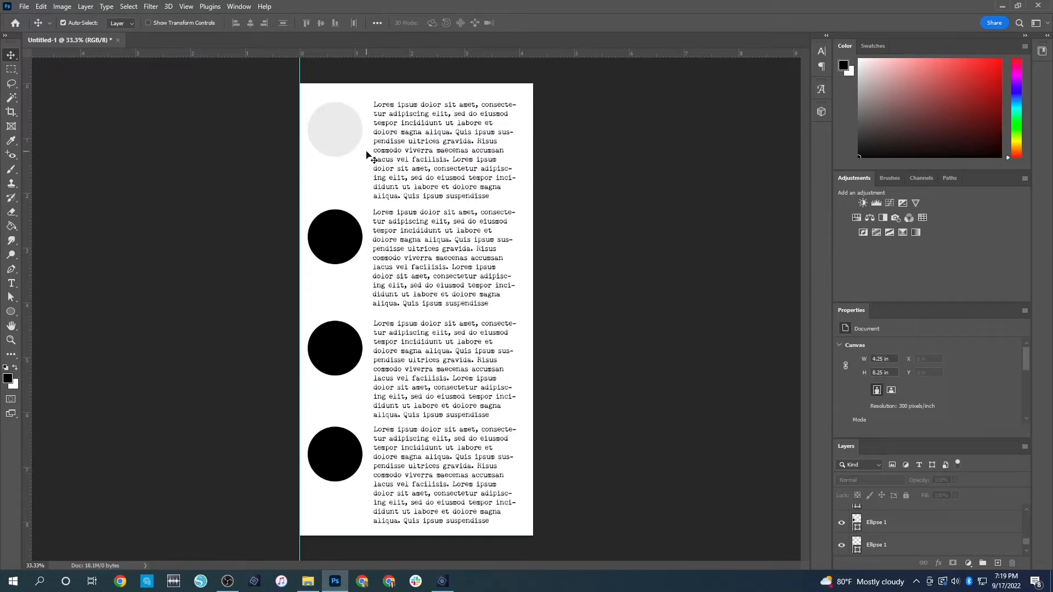
Remove the second circle's stroke and fill it with the same light grey
{"action": "left_click", "coordinate": [358, 237]}
{"action": "scroll", "coordinate": [891, 402], "scroll_direction": "down", "scroll_amount": 2}
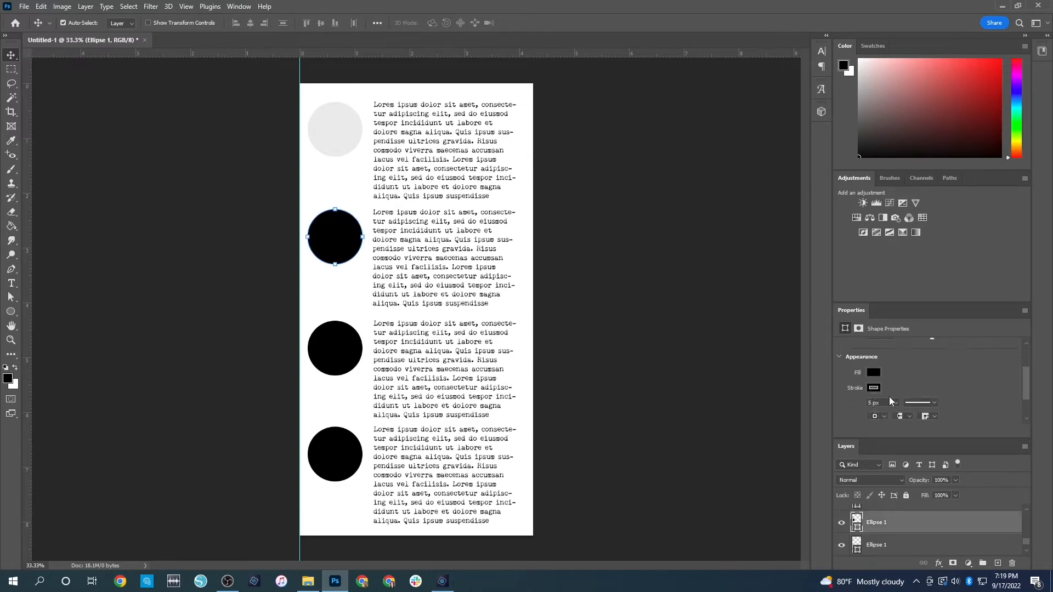
{"action": "left_click", "coordinate": [873, 388]}
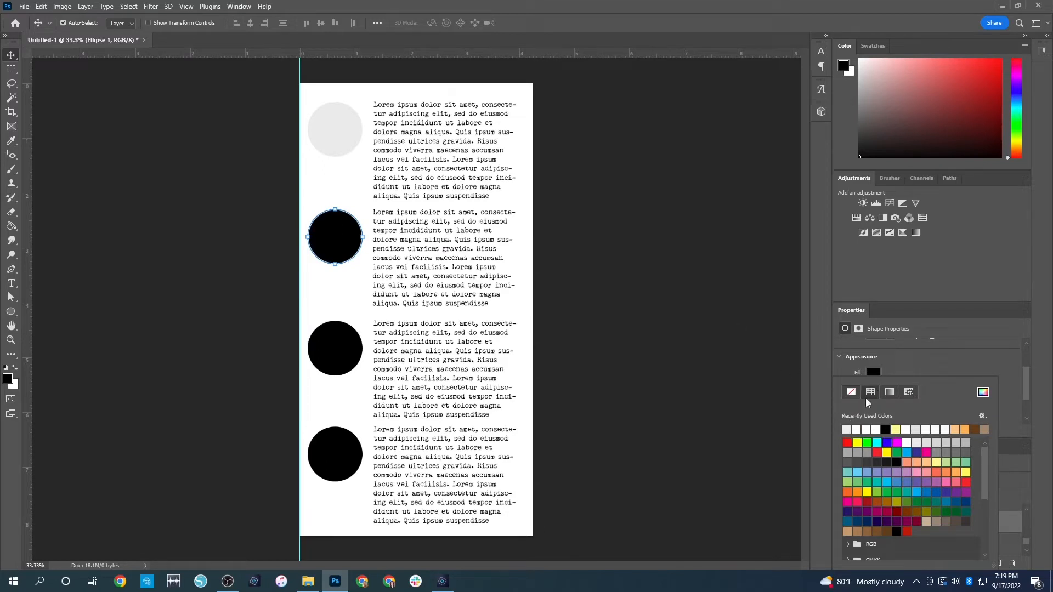
{"action": "left_click", "coordinate": [927, 386]}
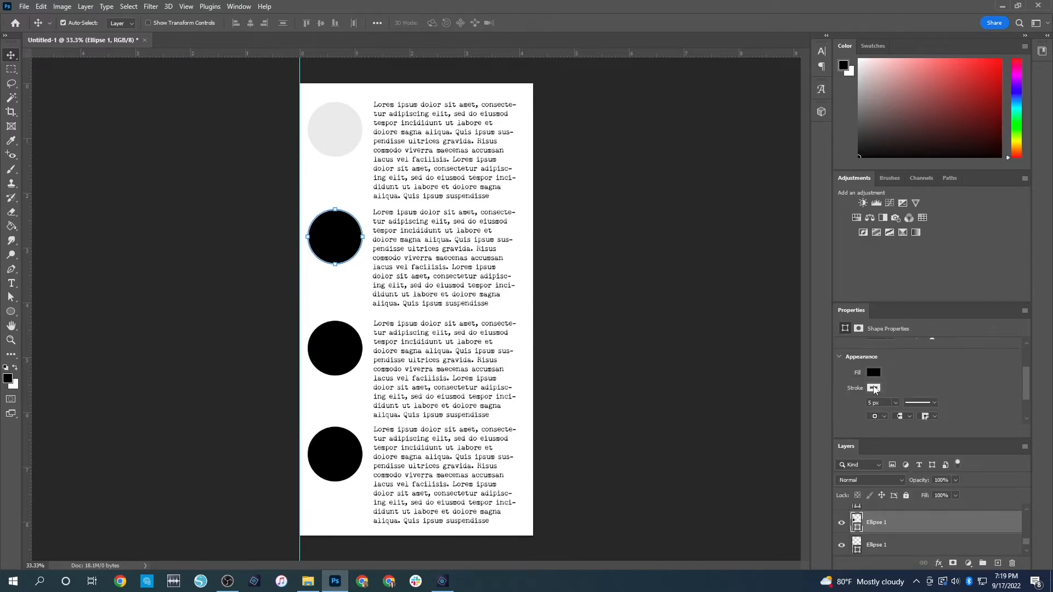
{"action": "left_click", "coordinate": [873, 389]}
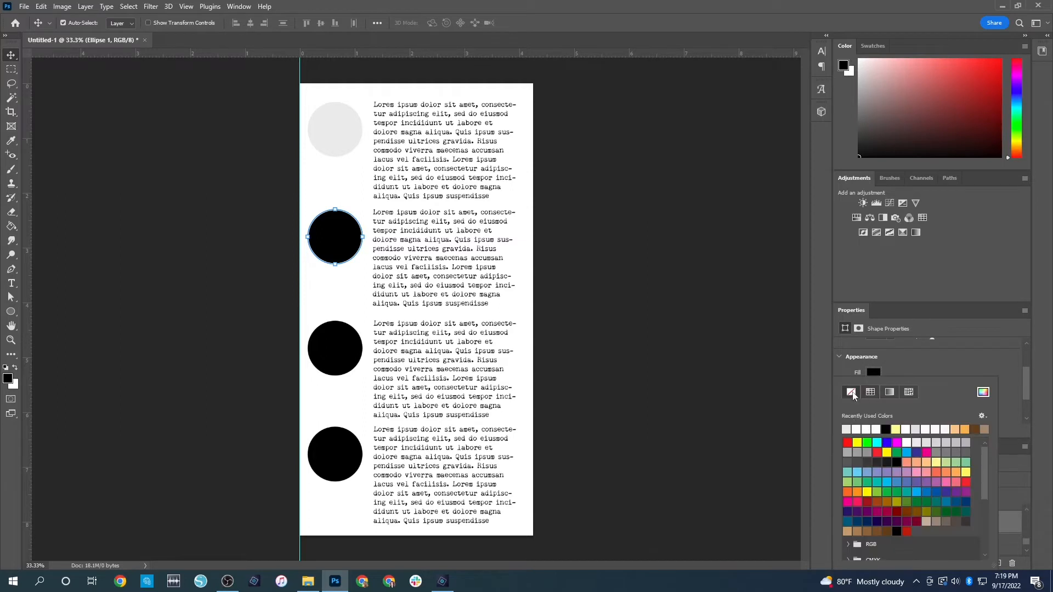
{"action": "left_click", "coordinate": [846, 429]}
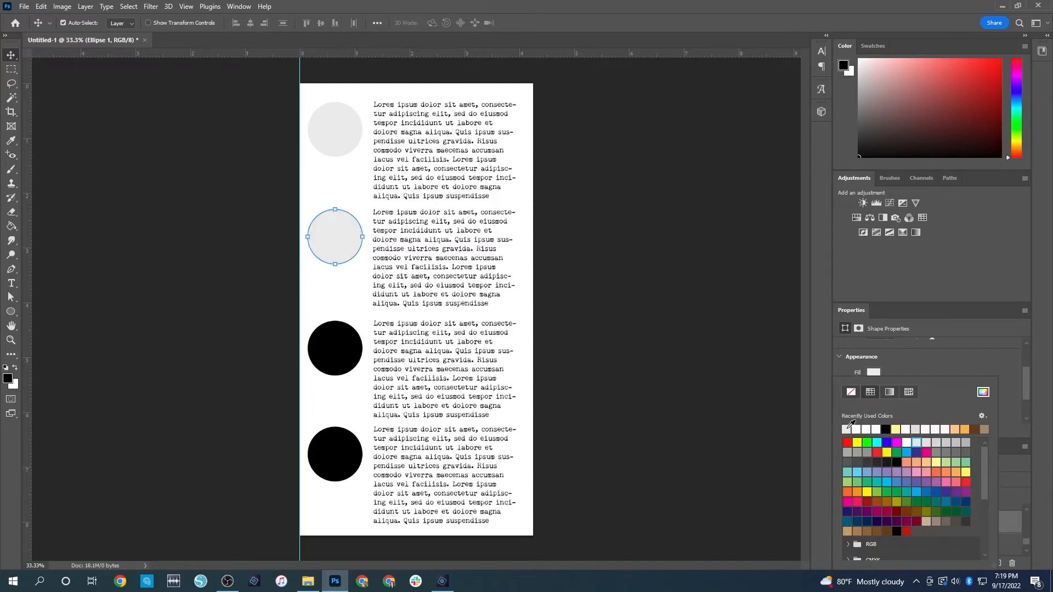
{"action": "key", "text": "Return"}
Set the third circle to no stroke and the recently used light grey fill
{"action": "left_click", "coordinate": [352, 343]}
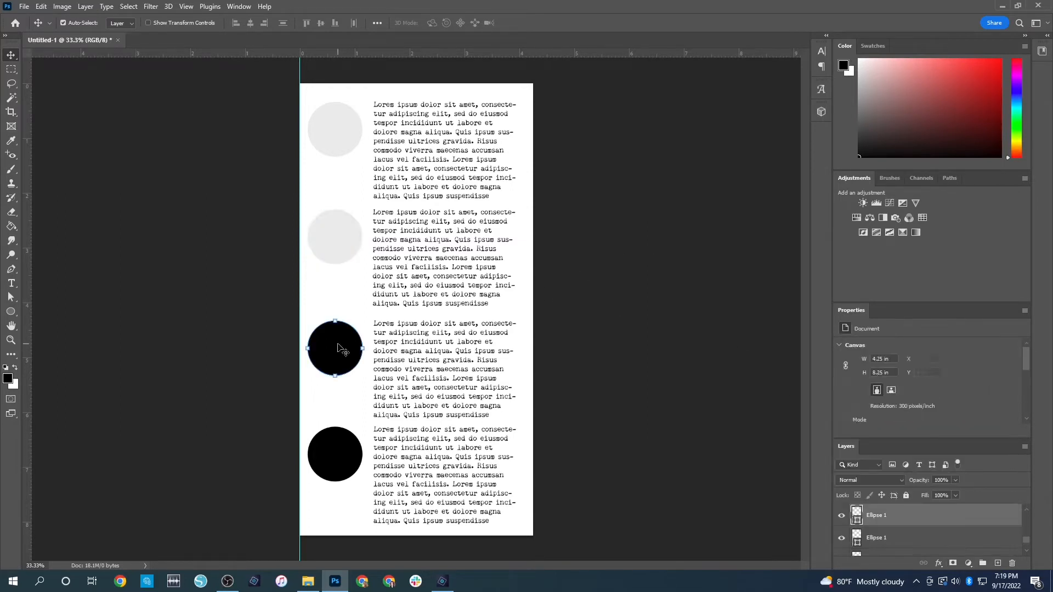
{"action": "scroll", "coordinate": [903, 396], "scroll_direction": "down", "scroll_amount": 2}
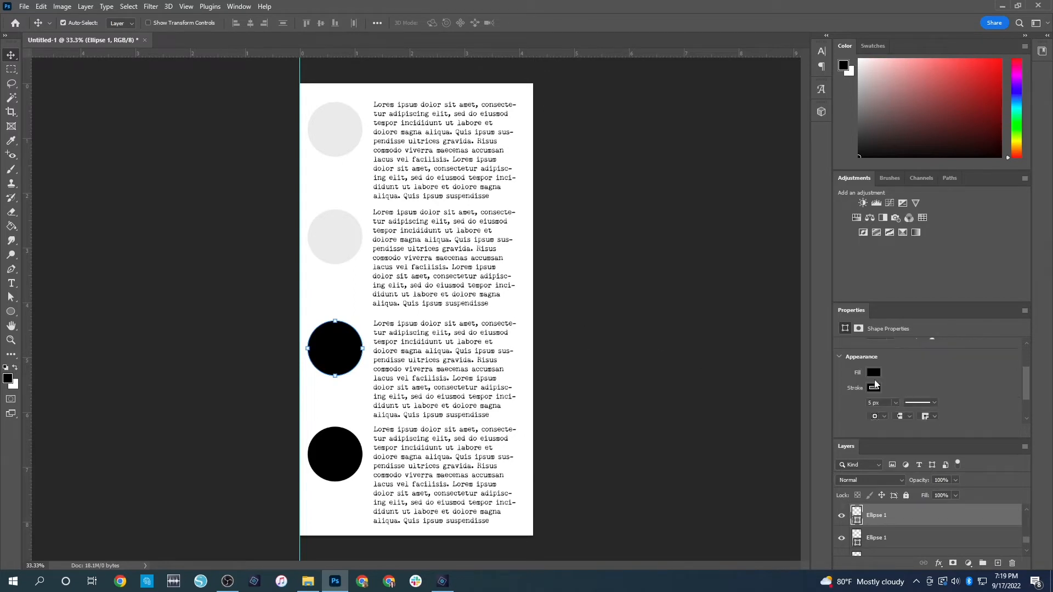
{"action": "left_click", "coordinate": [875, 388]}
{"action": "left_click", "coordinate": [875, 373]}
{"action": "left_click", "coordinate": [875, 373]}
{"action": "left_click", "coordinate": [847, 428]}
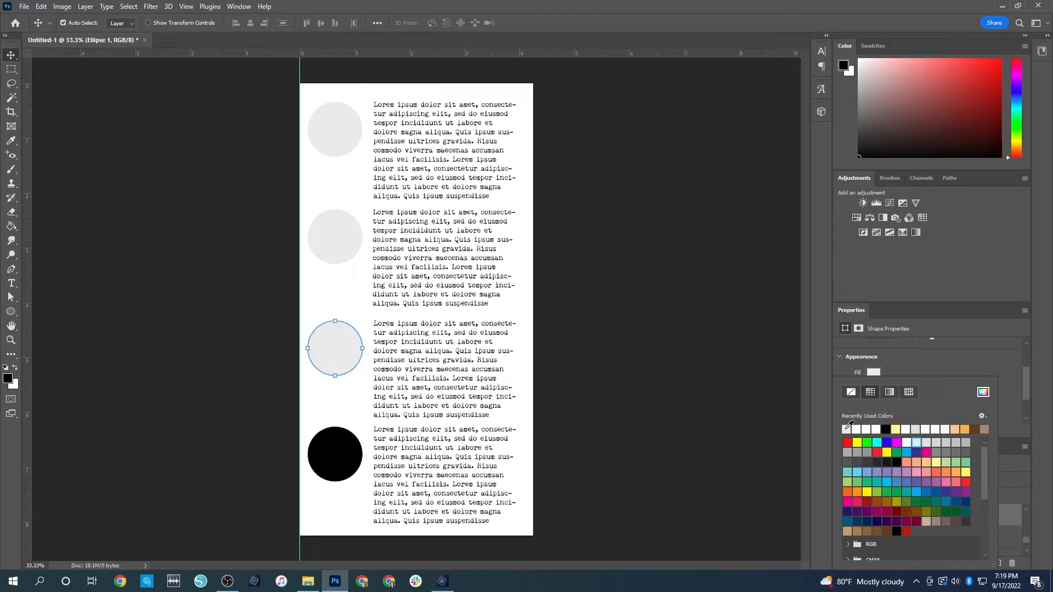
{"action": "left_click", "coordinate": [599, 351]}
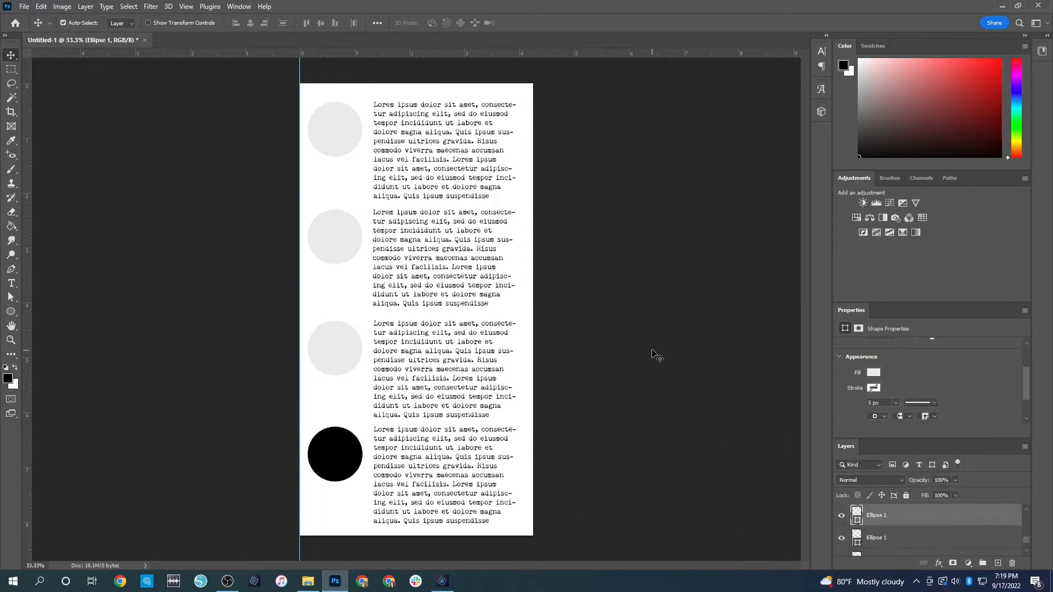
Fill the fourth circle with the recently used light grey and remove its stroke
{"action": "left_click", "coordinate": [356, 457]}
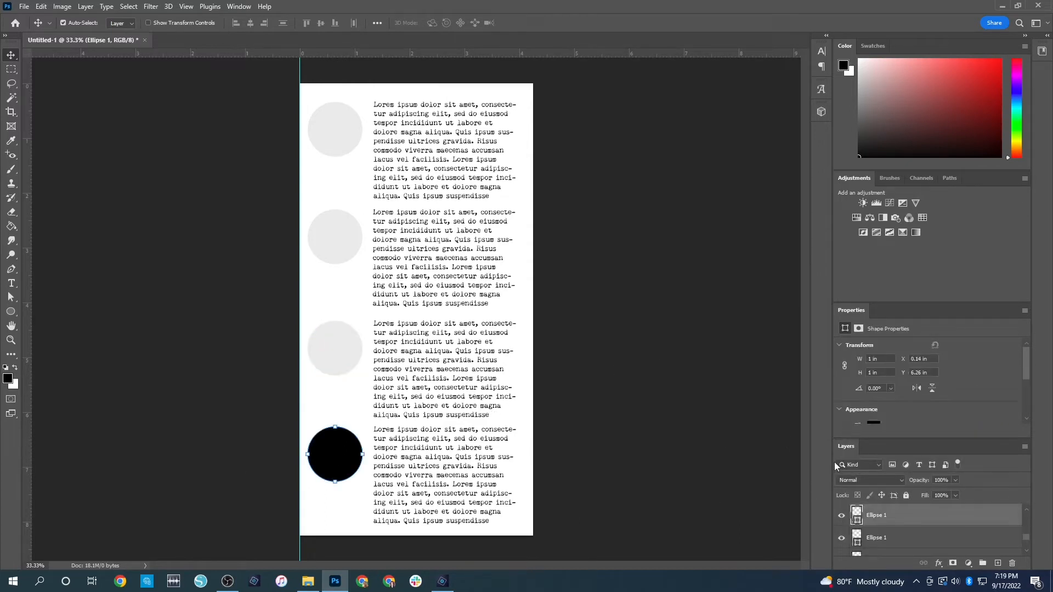
{"action": "scroll", "coordinate": [882, 417], "scroll_direction": "down", "scroll_amount": 1}
{"action": "left_click", "coordinate": [871, 387]}
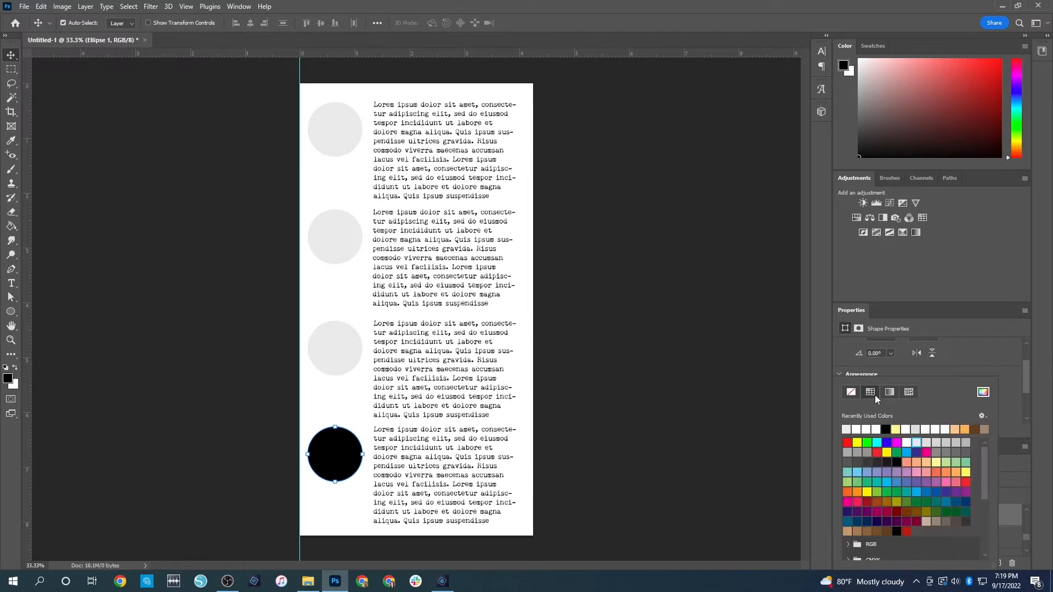
{"action": "left_click", "coordinate": [849, 427]}
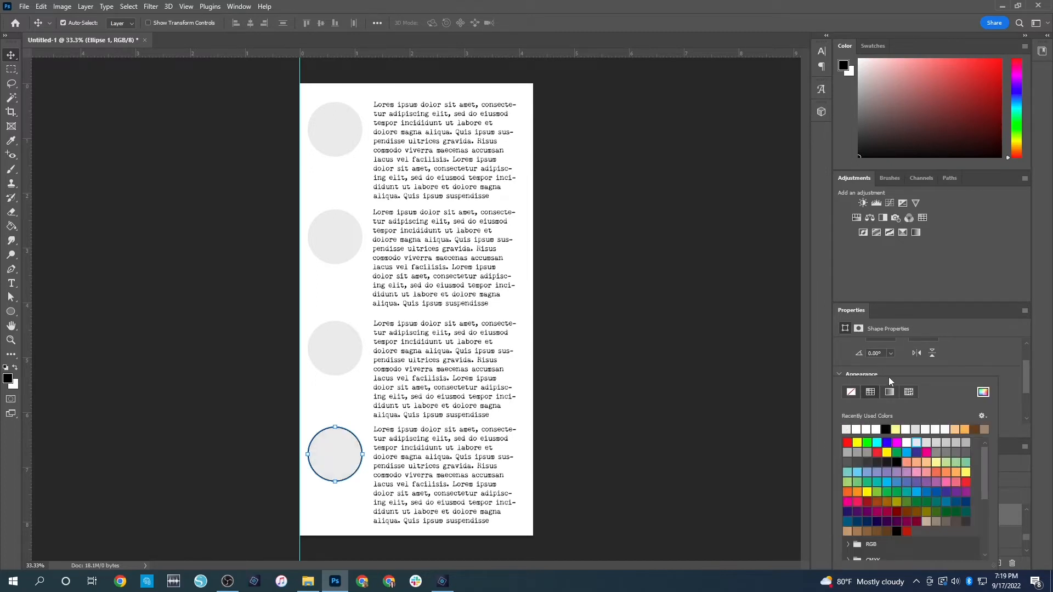
{"action": "left_click", "coordinate": [898, 368]}
{"action": "left_click", "coordinate": [878, 412]}
{"action": "left_click", "coordinate": [852, 392]}
{"action": "left_click", "coordinate": [960, 362]}
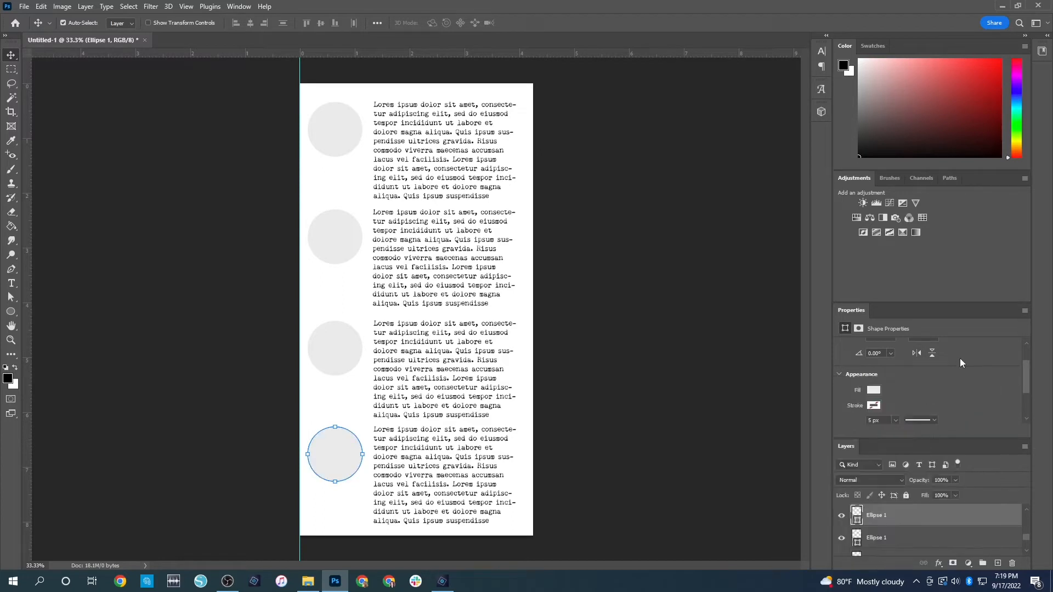
{"action": "left_click", "coordinate": [630, 365]}
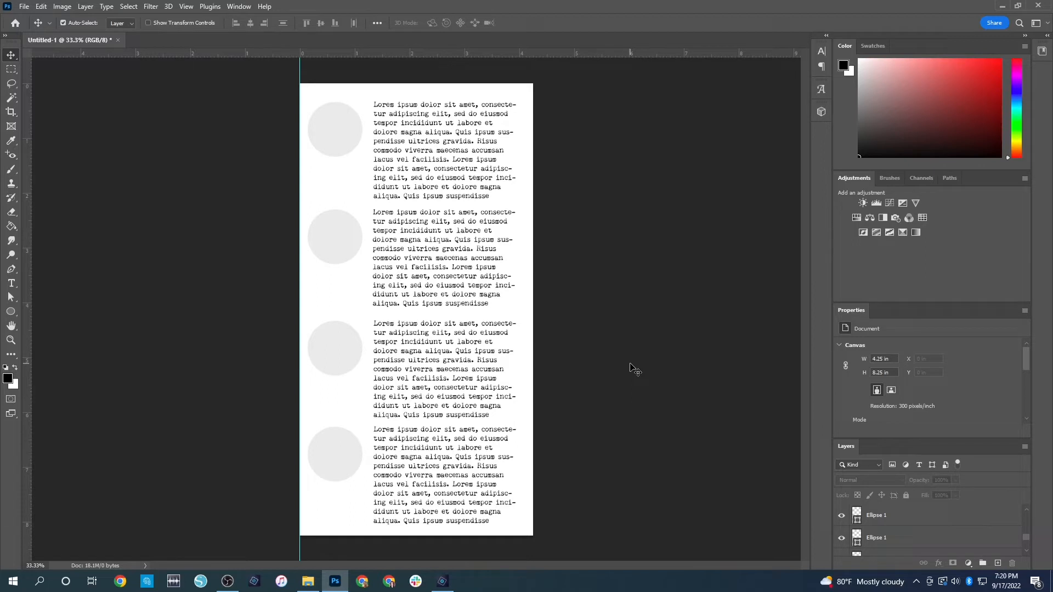
Undo the circle recolouring and the crop, back to the full 8.5 x 8.25 inch layout
{"action": "key", "text": "ctrl+z"}
{"action": "key", "text": "ctrl+z"}
{"action": "key", "text": "ctrl+z"}
{"action": "key", "text": "ctrl+z"}
{"action": "key", "text": "ctrl+z"}
{"action": "key", "text": "ctrl+z"}
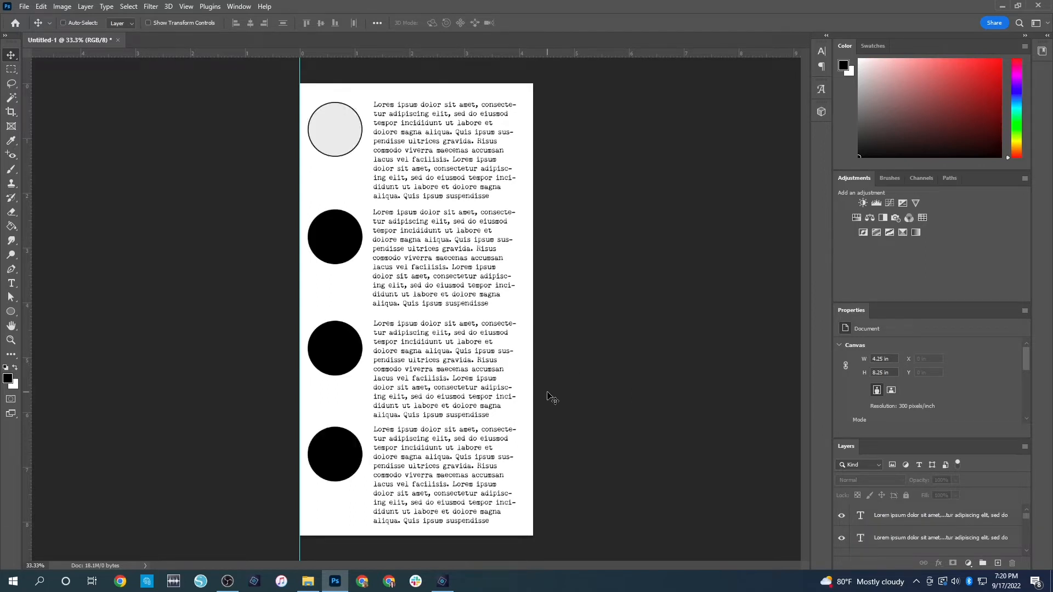
{"action": "key", "text": "ctrl+z"}
{"action": "key", "text": "ctrl+z"}
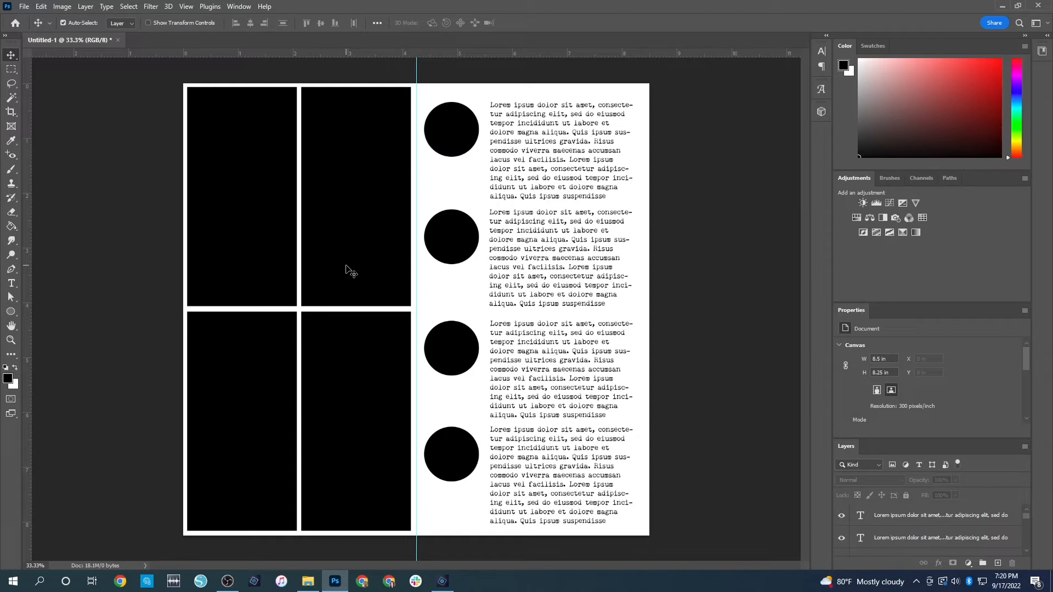
Fill the upper-right rectangle of the four-rectangle grid with the recently used light grey
{"action": "left_click", "coordinate": [364, 233]}
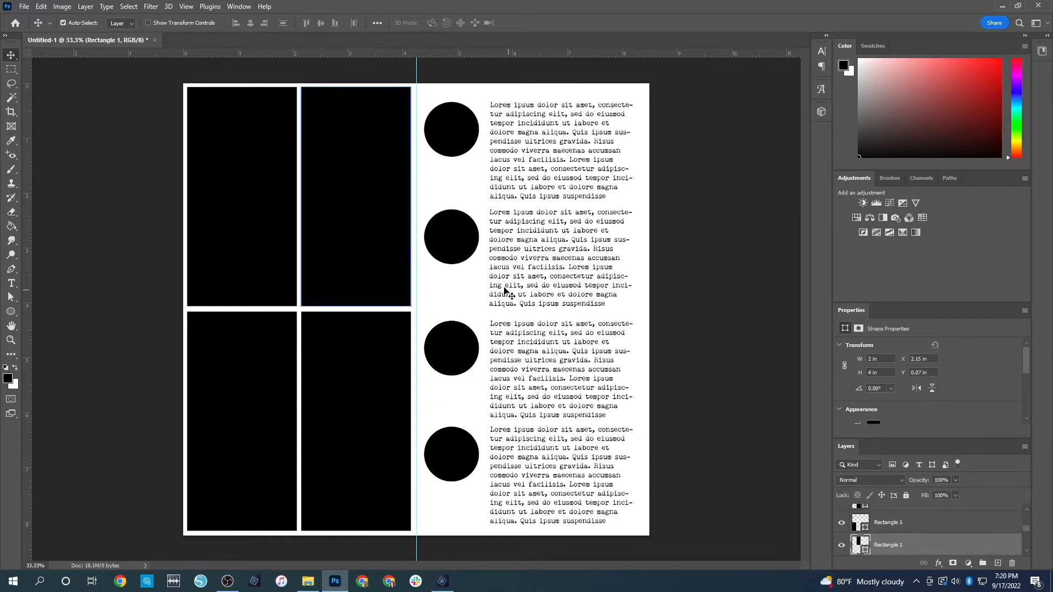
{"action": "scroll", "coordinate": [900, 406], "scroll_direction": "down", "scroll_amount": 2}
{"action": "left_click", "coordinate": [874, 379]}
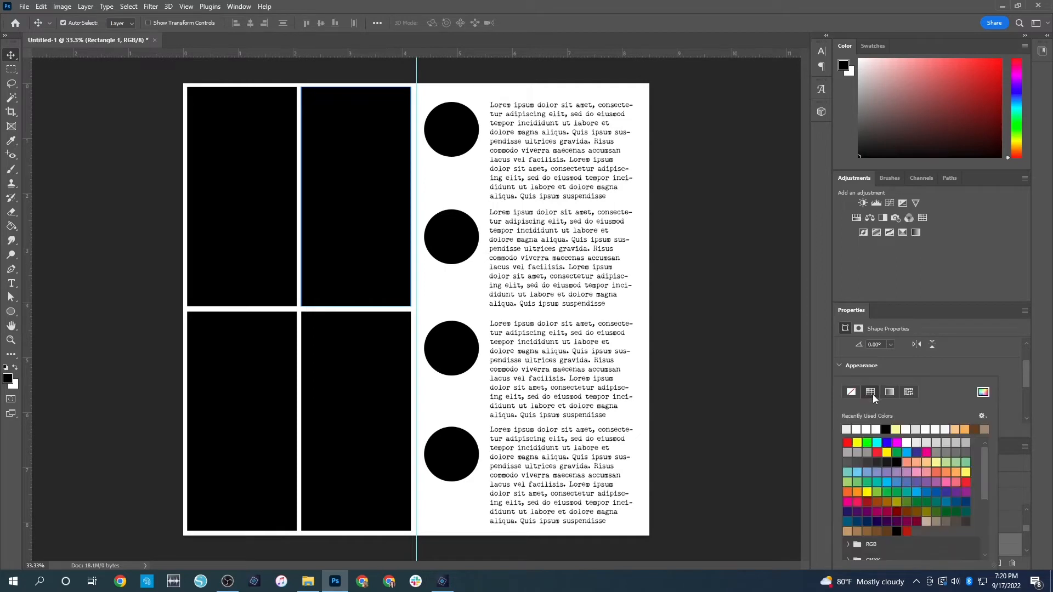
{"action": "left_click", "coordinate": [950, 374]}
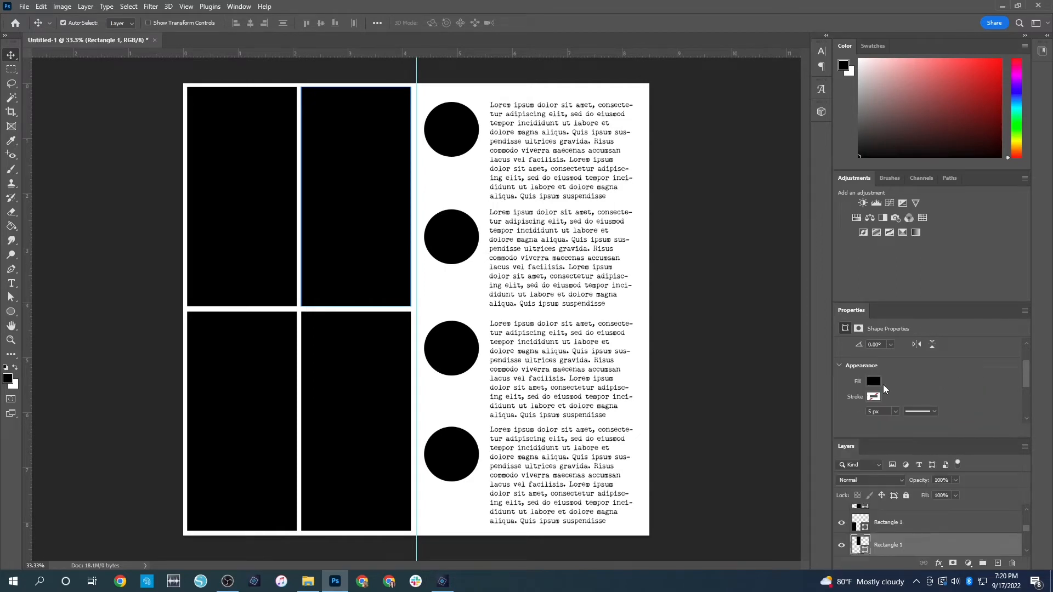
{"action": "left_click", "coordinate": [873, 381]}
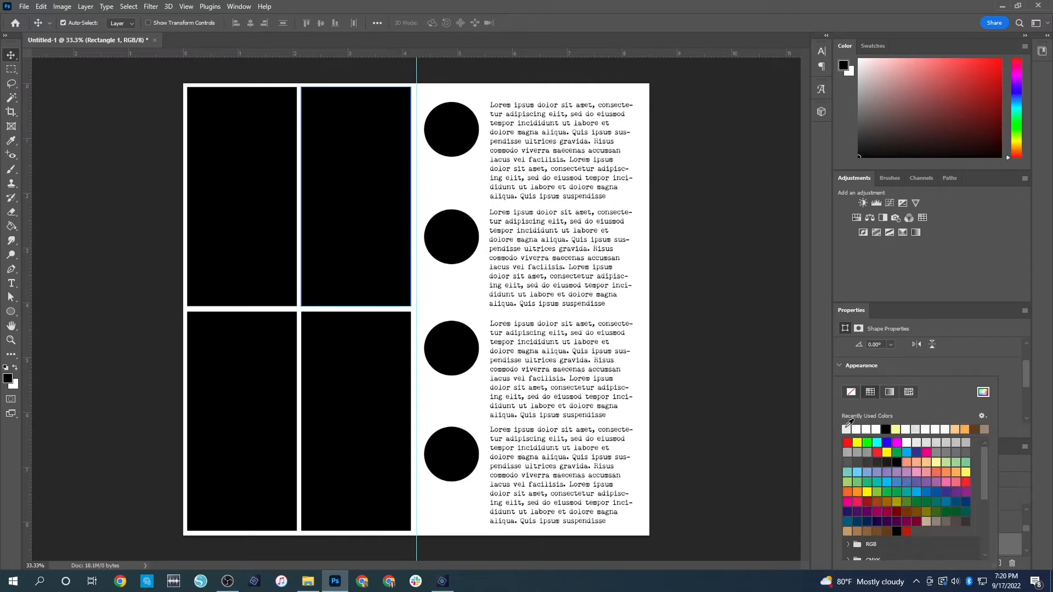
{"action": "left_click", "coordinate": [847, 429]}
{"action": "left_click", "coordinate": [732, 312]}
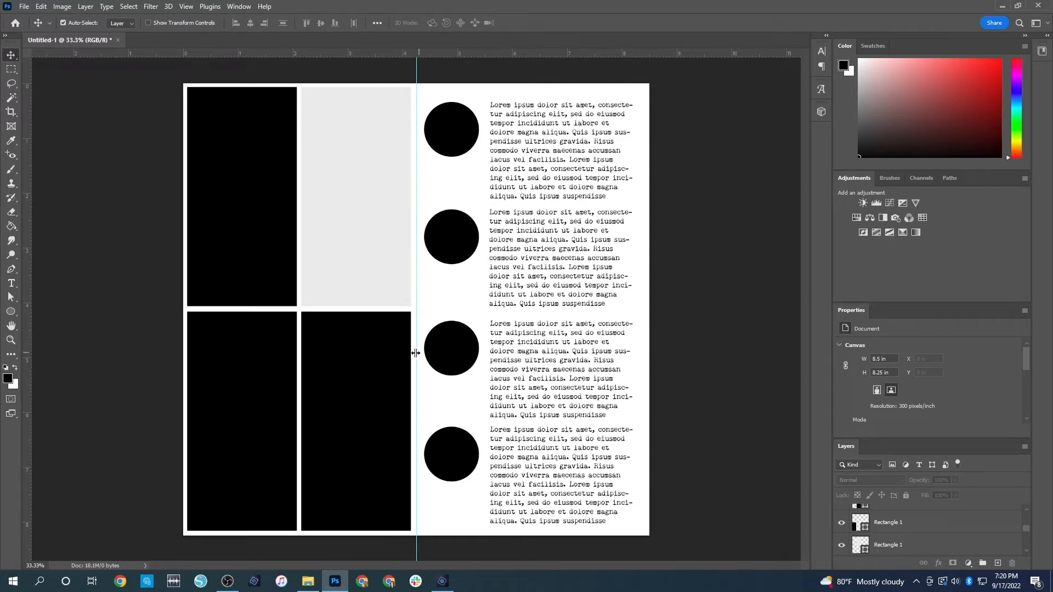
Close the current layout without saving and create a new document from the recent 6x8 Layout preset, 6 x 8 in at 300 ppi
{"action": "left_click", "coordinate": [117, 41]}
{"action": "left_click", "coordinate": [529, 221]}
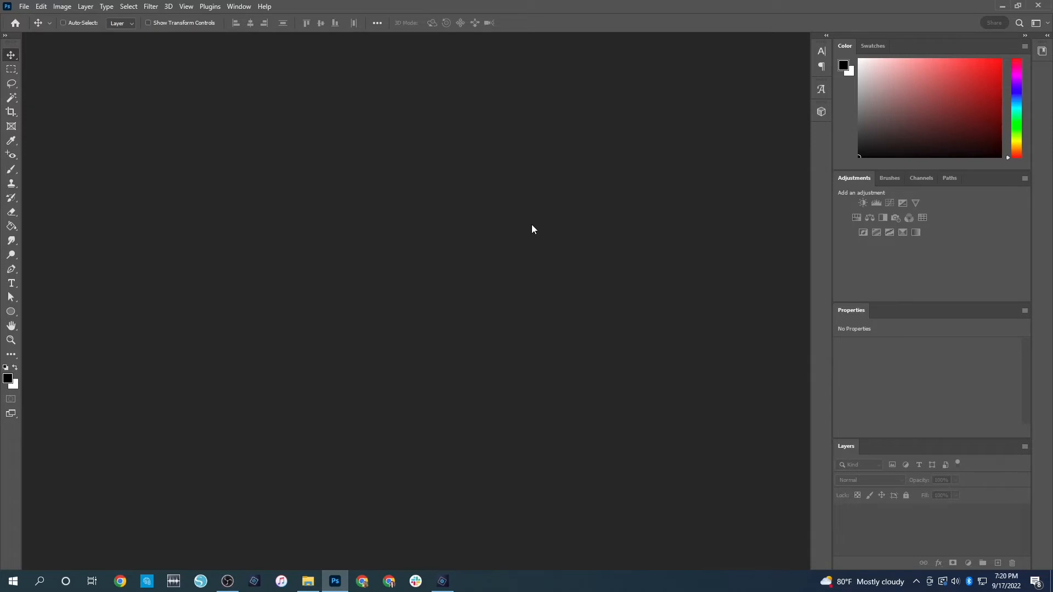
{"action": "key", "text": "ctrl+n"}
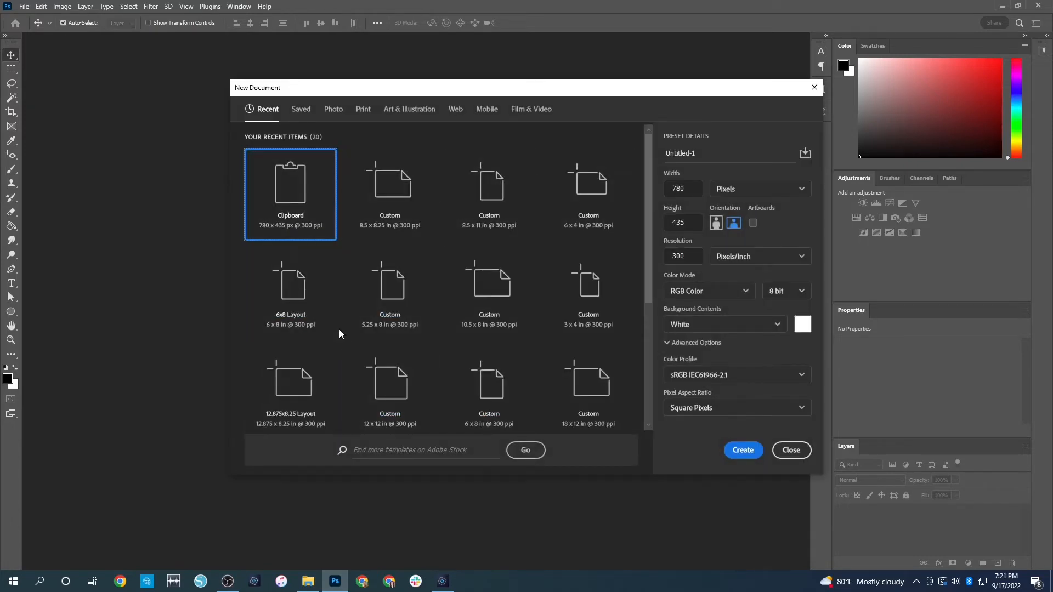
{"action": "double_click", "coordinate": [287, 314]}
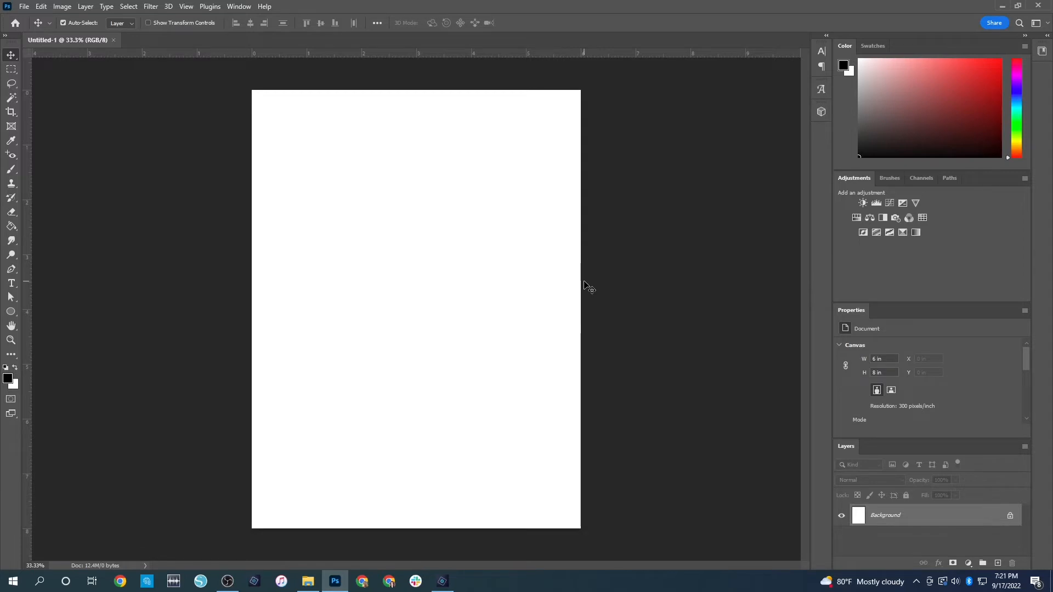
Add a paragraph text box across the lower part of the page and fill it with repeated Lorem ipsum placeholder text
{"action": "left_click", "coordinate": [11, 285]}
{"action": "left_click_drag", "start_coordinate": [263, 391], "coordinate": [570, 520]}
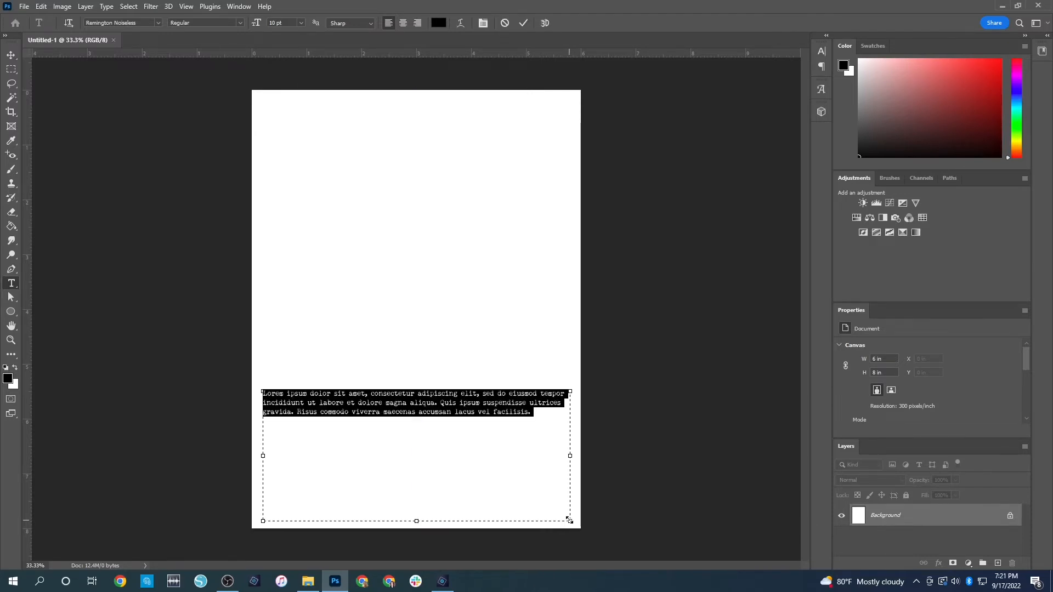
{"action": "left_click", "coordinate": [494, 492]}
{"action": "key", "text": "ctrl+v"}
{"action": "key", "text": "ctrl+v"}
{"action": "key", "text": "ctrl+v"}
{"action": "key", "text": "ctrl+v"}
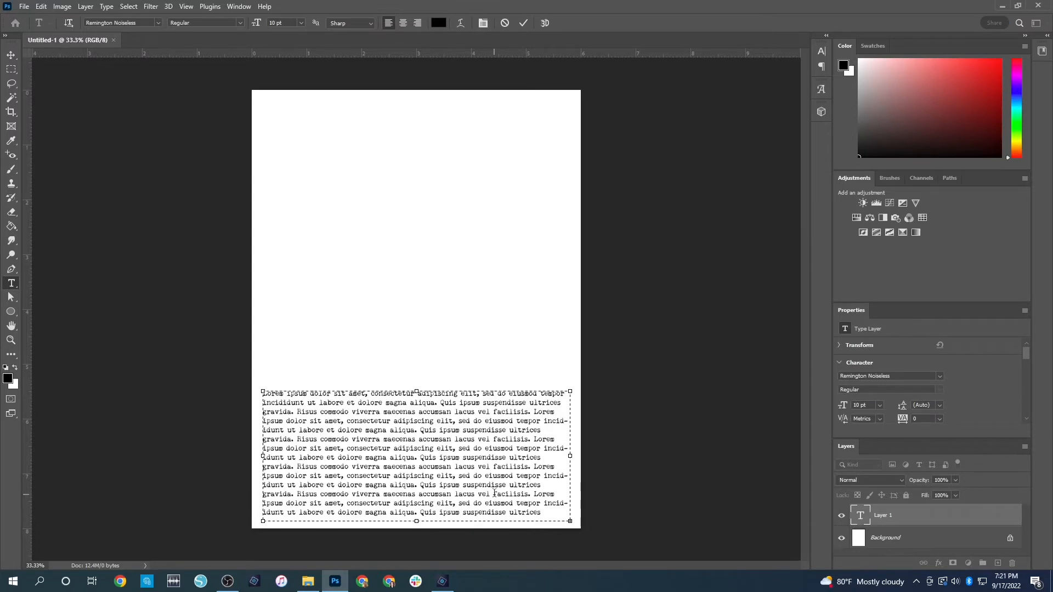
{"action": "key", "text": "ctrl+Return"}
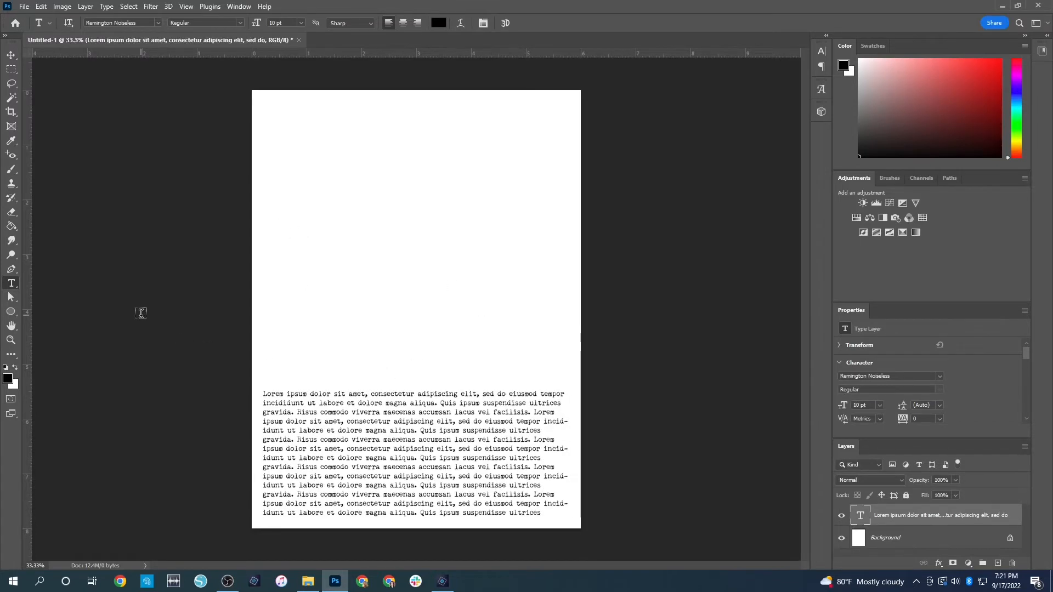
Draw a black strokeless rectangle strip about 6.41 x 0.18 in across the full page width, just above the text
{"action": "left_click", "coordinate": [11, 312]}
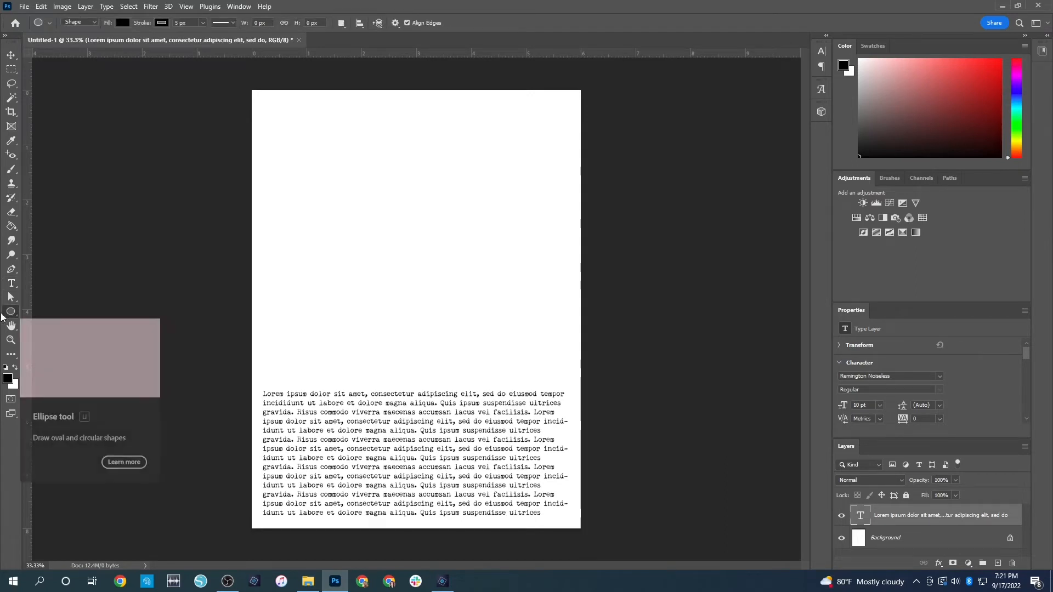
{"action": "right_click", "coordinate": [11, 313]}
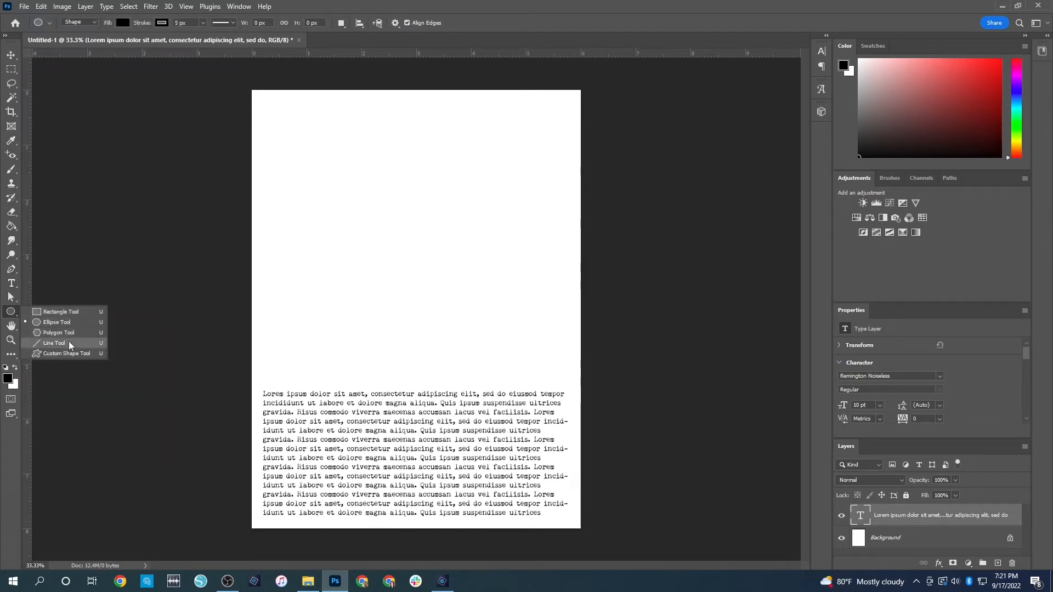
{"action": "left_click", "coordinate": [68, 311]}
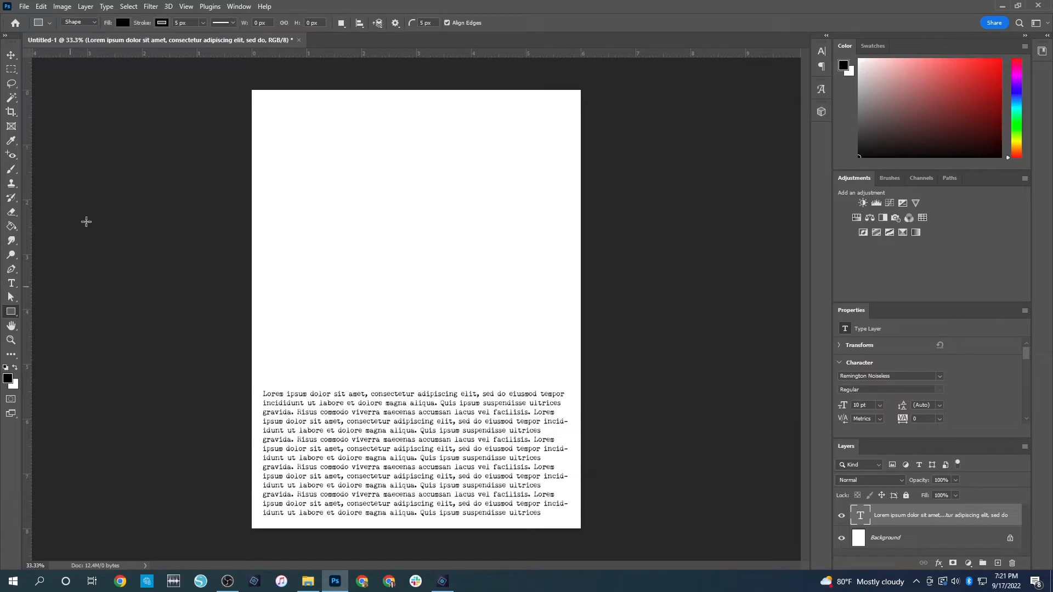
{"action": "left_click", "coordinate": [157, 23]}
{"action": "left_click", "coordinate": [98, 45]}
{"action": "left_click", "coordinate": [43, 43]}
{"action": "left_click_drag", "start_coordinate": [244, 374], "coordinate": [596, 384]}
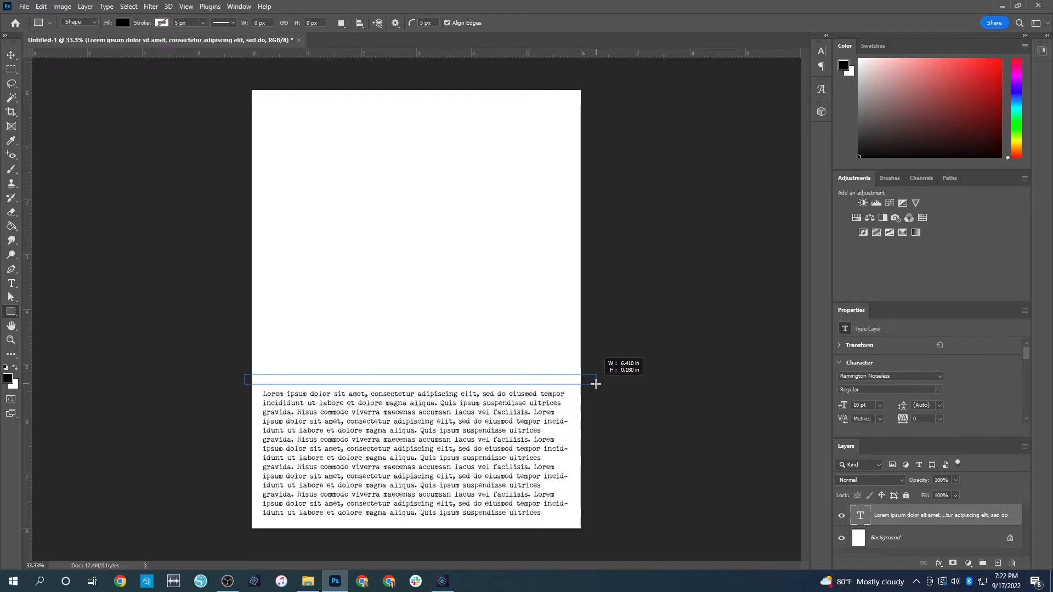
{"action": "left_click_drag", "start_coordinate": [596, 383], "coordinate": [596, 384]}
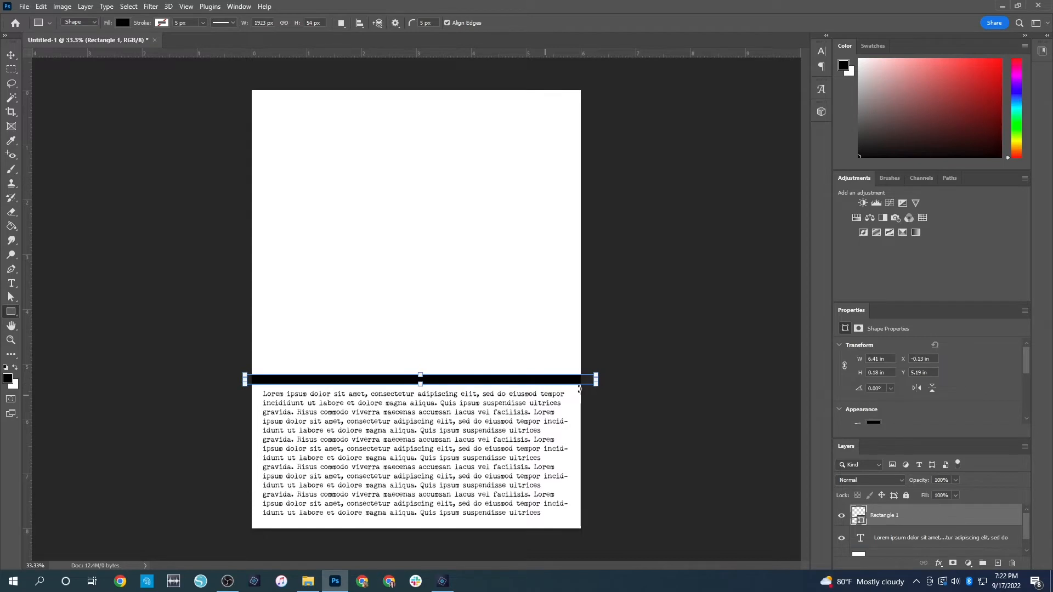
{"action": "key", "text": "Return"}
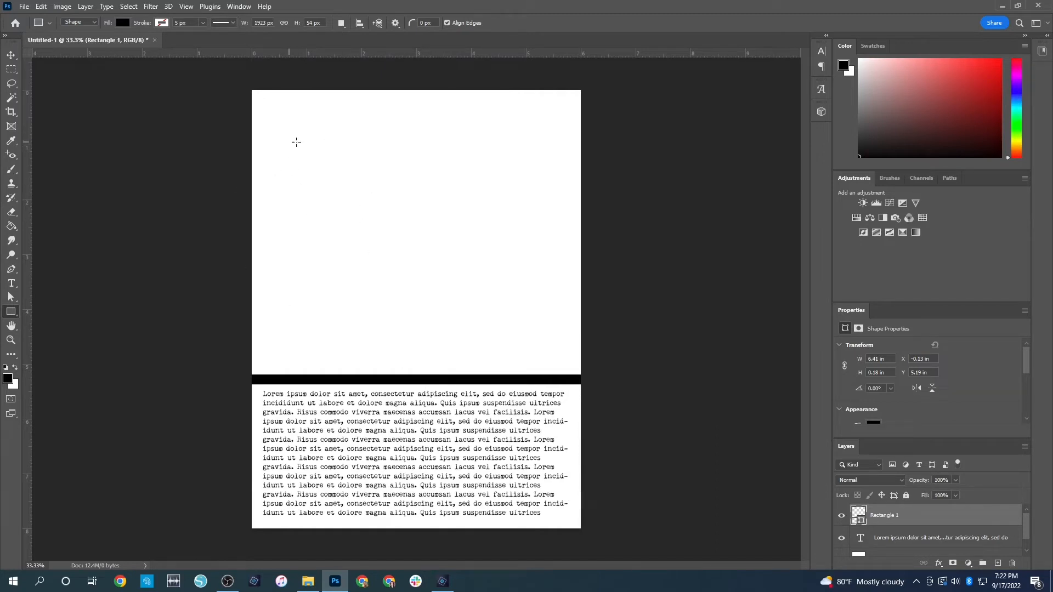
{"action": "left_click", "coordinate": [380, 214]}
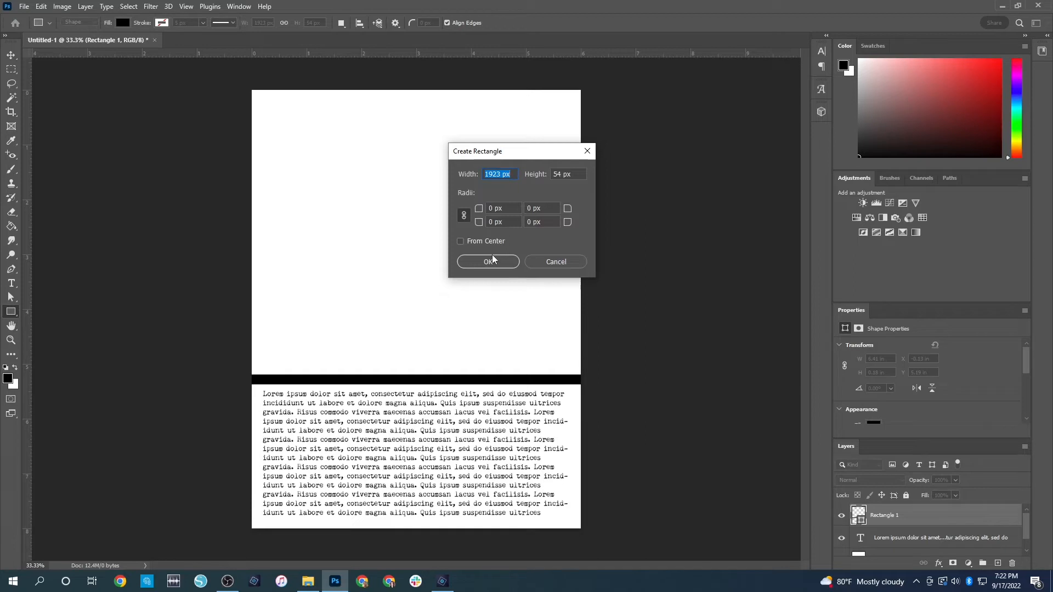
{"action": "type", "text": "1"}
{"action": "key", "text": "Tab"}
{"action": "type", "text": "1"}
{"action": "key", "text": "Return"}
{"action": "key", "text": "ctrl+z"}
{"action": "left_click", "coordinate": [492, 253]}
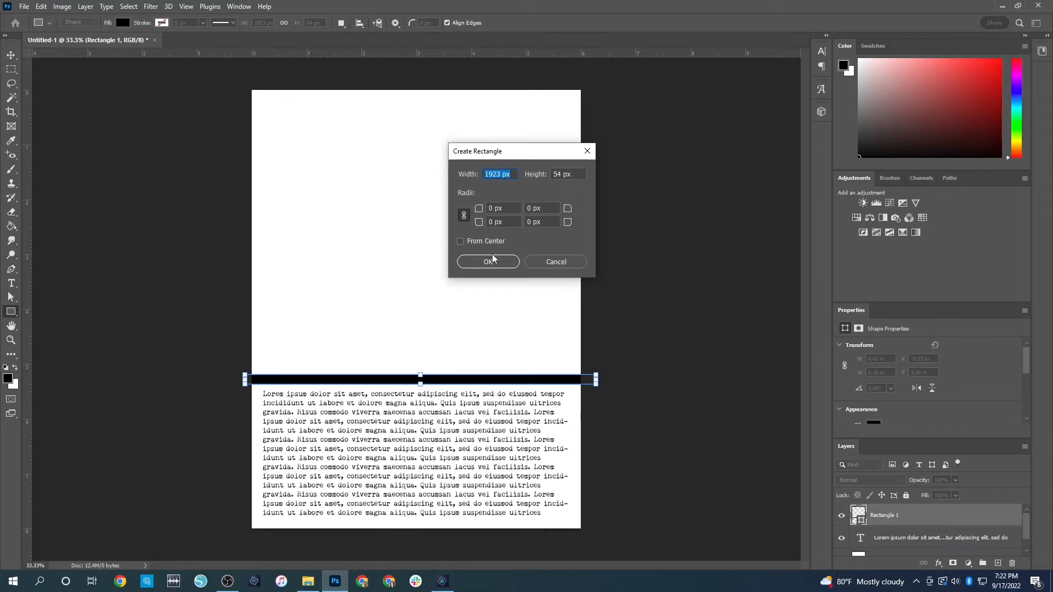
{"action": "type", "text": "1.75 in"}
{"action": "key", "text": "Tab"}
{"action": "type", "text": "1"}
{"action": "key", "text": "Return"}
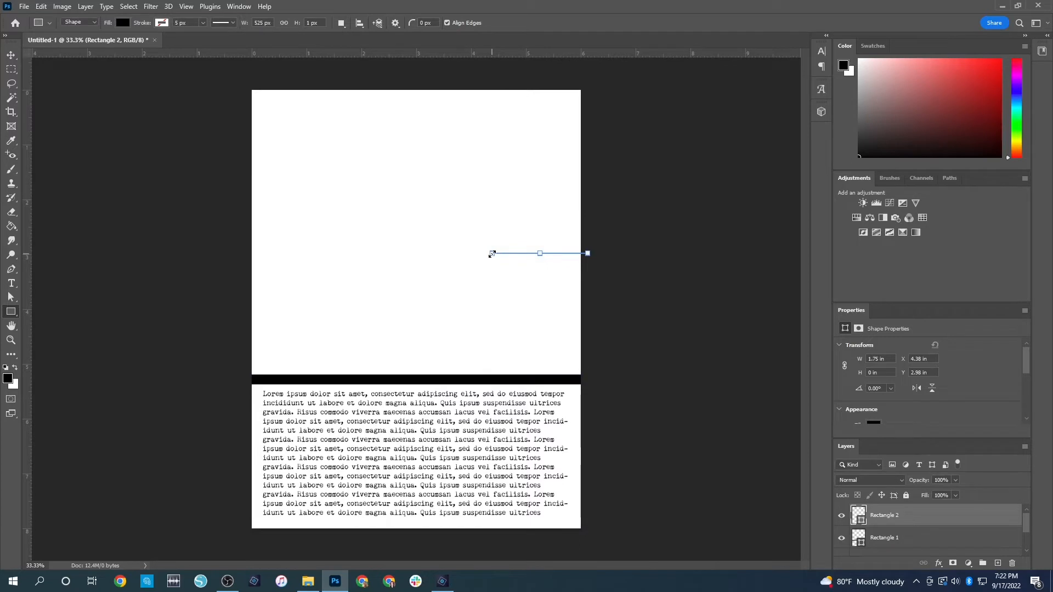
{"action": "key", "text": "ctrl+z"}
Create a 1.75 x 1.75 in black square and move it to the page's upper-left corner
{"action": "left_click", "coordinate": [423, 232]}
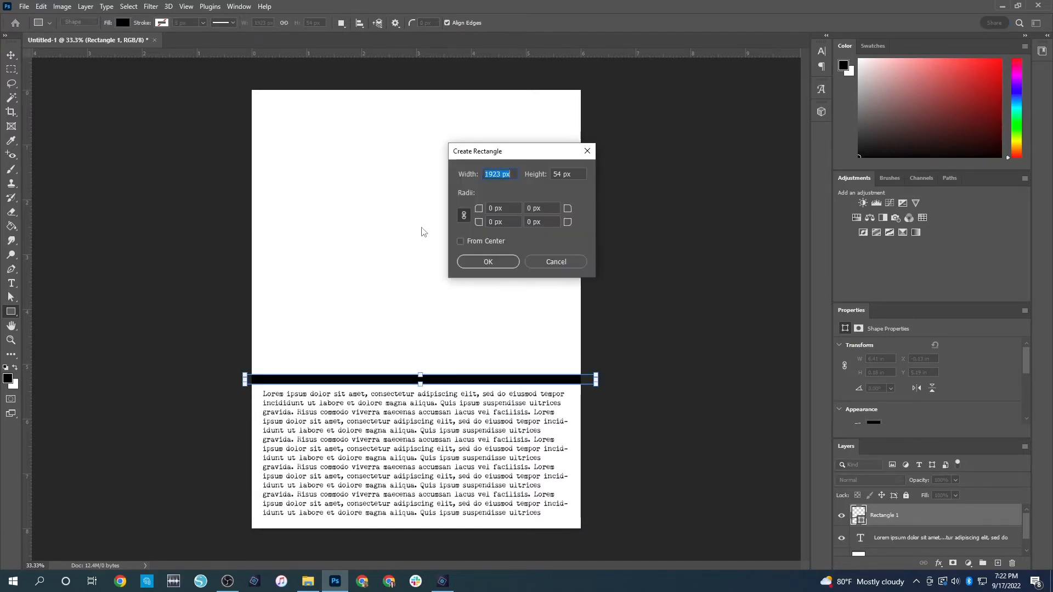
{"action": "type", "text": "1.75"}
{"action": "key", "text": "Tab"}
{"action": "type", "text": "1."}
{"action": "key", "text": "Return"}
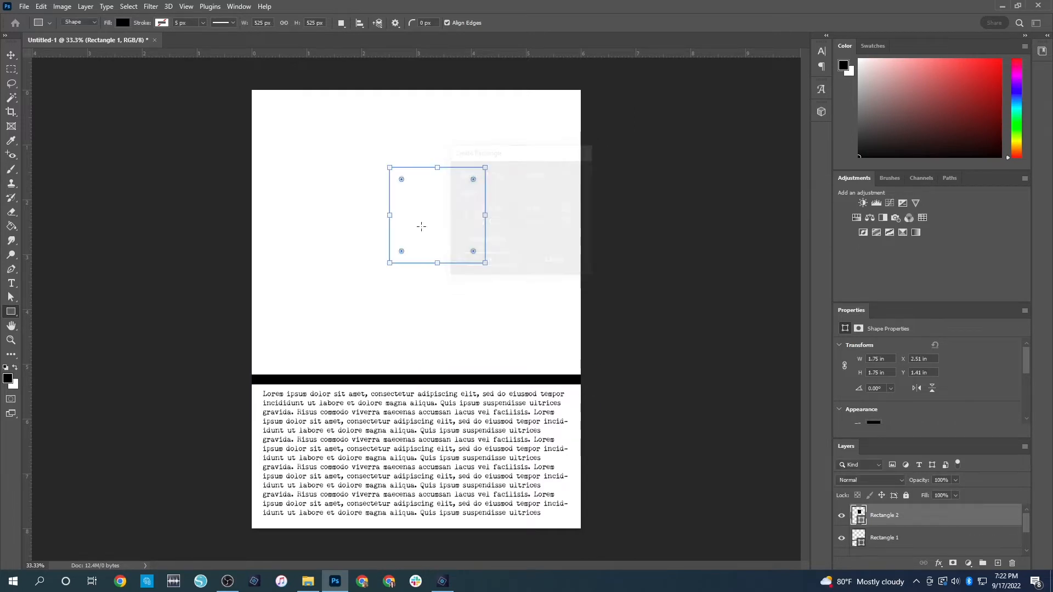
{"action": "key", "text": "v"}
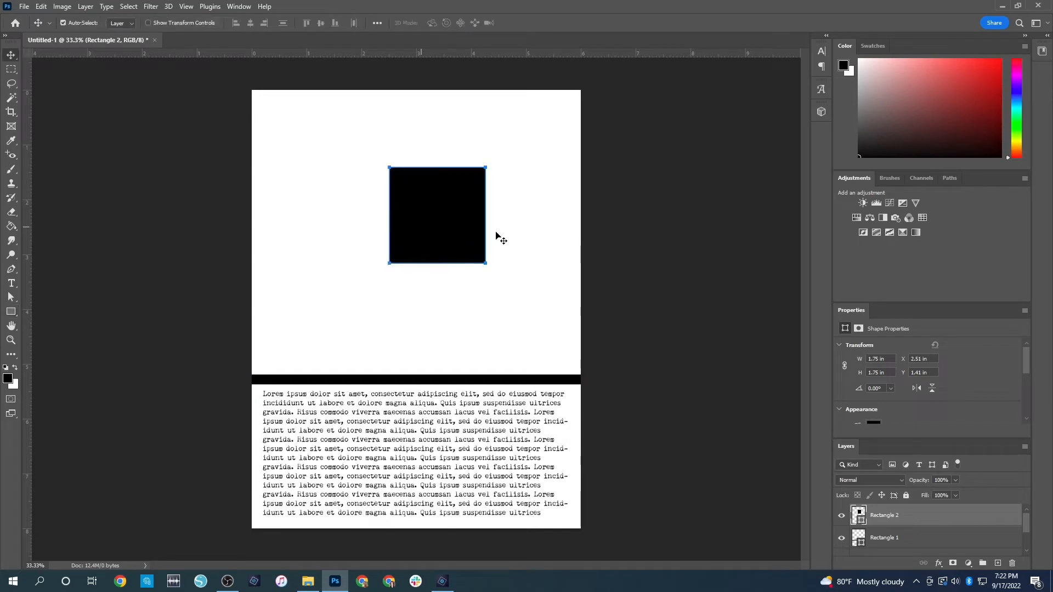
{"action": "left_click_drag", "start_coordinate": [450, 207], "coordinate": [316, 138]}
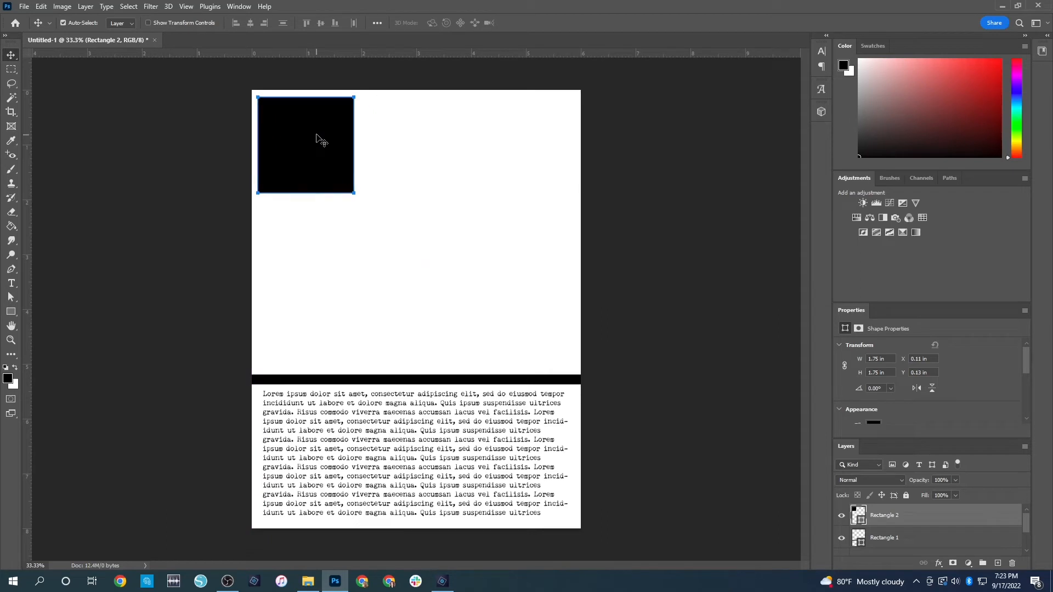
{"action": "left_click", "coordinate": [523, 234], "text": "ctrl"}
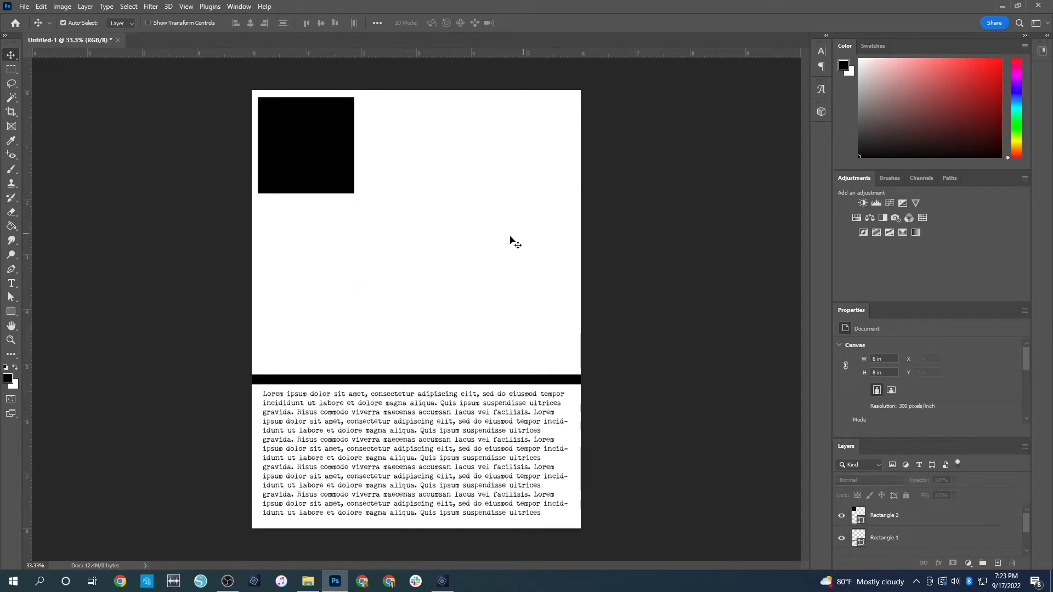
Duplicate the square twice to form an evenly spaced top row of three, aligning the first square with the text's left edge
{"action": "left_click_drag", "start_coordinate": [289, 159], "coordinate": [414, 142]}
{"action": "left_click_drag", "start_coordinate": [540, 139], "coordinate": [537, 139]}
{"action": "left_click_drag", "start_coordinate": [293, 162], "coordinate": [292, 150]}
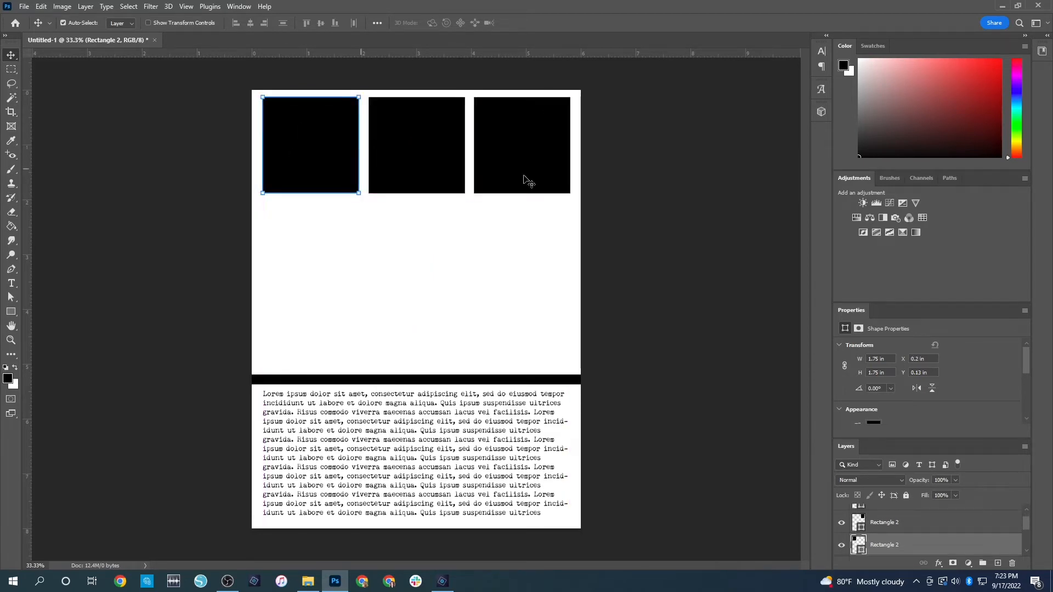
Copy the square three times to build a second evenly spaced row of three directly below the first
{"action": "key", "text": "ctrl+c"}
{"action": "key", "text": "ctrl+v"}
{"action": "left_click_drag", "start_coordinate": [409, 300], "coordinate": [410, 235]}
{"action": "left_click_drag", "start_coordinate": [445, 272], "coordinate": [540, 247]}
{"action": "key", "text": "Down"}
{"action": "key", "text": "Down"}
{"action": "key", "text": "Down"}
{"action": "key", "text": "Down"}
{"action": "key", "text": "Down"}
{"action": "key", "text": "Down"}
{"action": "key", "text": "Down"}
{"action": "key", "text": "Down"}
{"action": "key", "text": "Down"}
{"action": "key", "text": "Down"}
{"action": "key", "text": "Down"}
{"action": "key", "text": "Down"}
{"action": "key", "text": "Down"}
{"action": "key", "text": "Down"}
{"action": "key", "text": "Down"}
{"action": "left_click_drag", "start_coordinate": [411, 248], "coordinate": [310, 245]}
{"action": "left_click", "coordinate": [608, 257]}
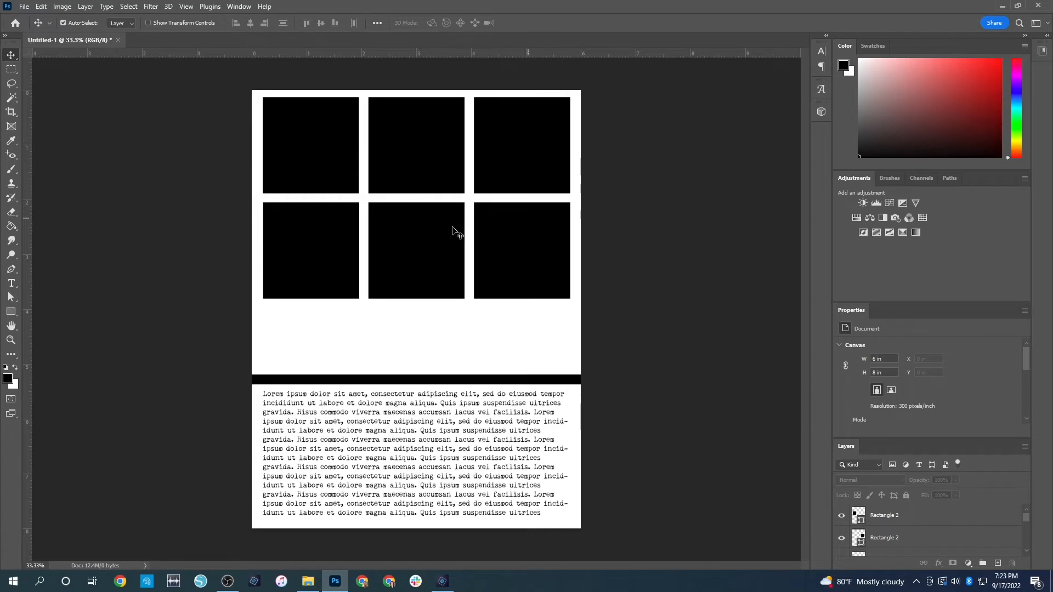
Move the black strip up to just below the second row of squares and extend the top of the body text box upward
{"action": "left_click_drag", "start_coordinate": [399, 380], "coordinate": [384, 315]}
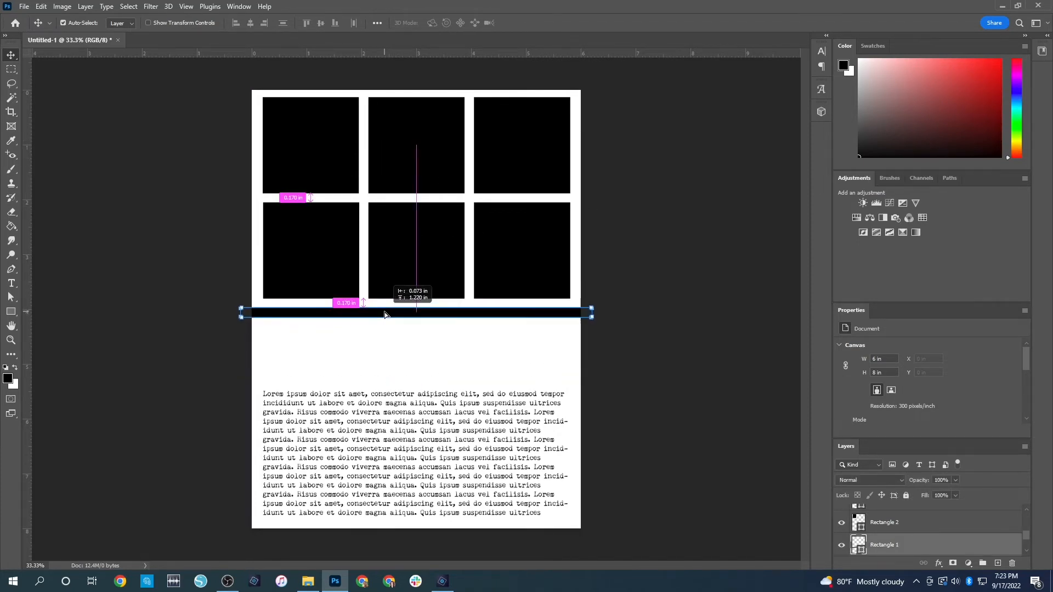
{"action": "double_click", "coordinate": [419, 410]}
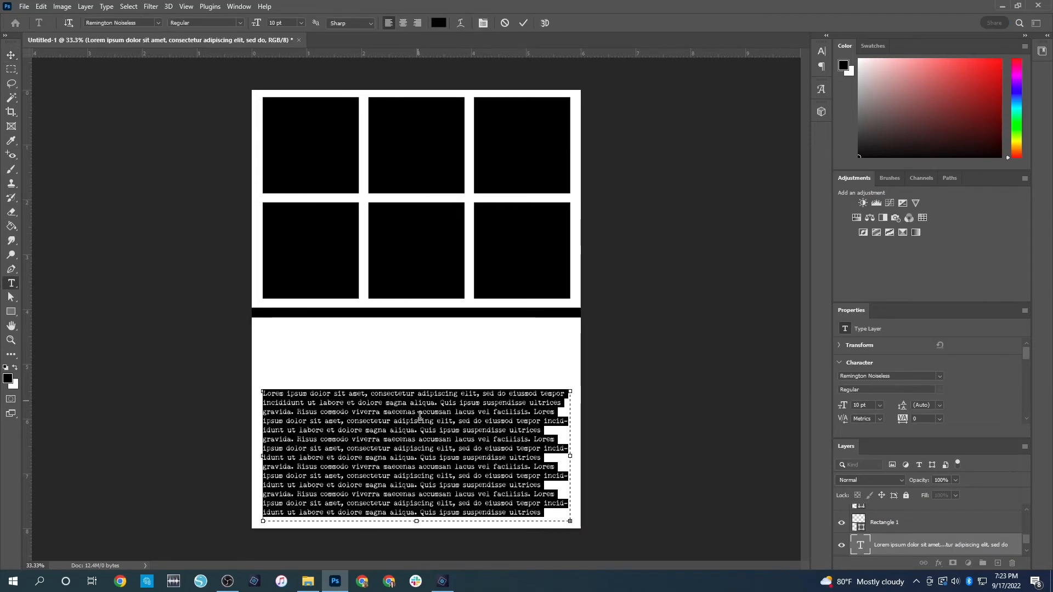
{"action": "left_click_drag", "start_coordinate": [416, 391], "coordinate": [411, 362]}
{"action": "left_click", "coordinate": [679, 313]}
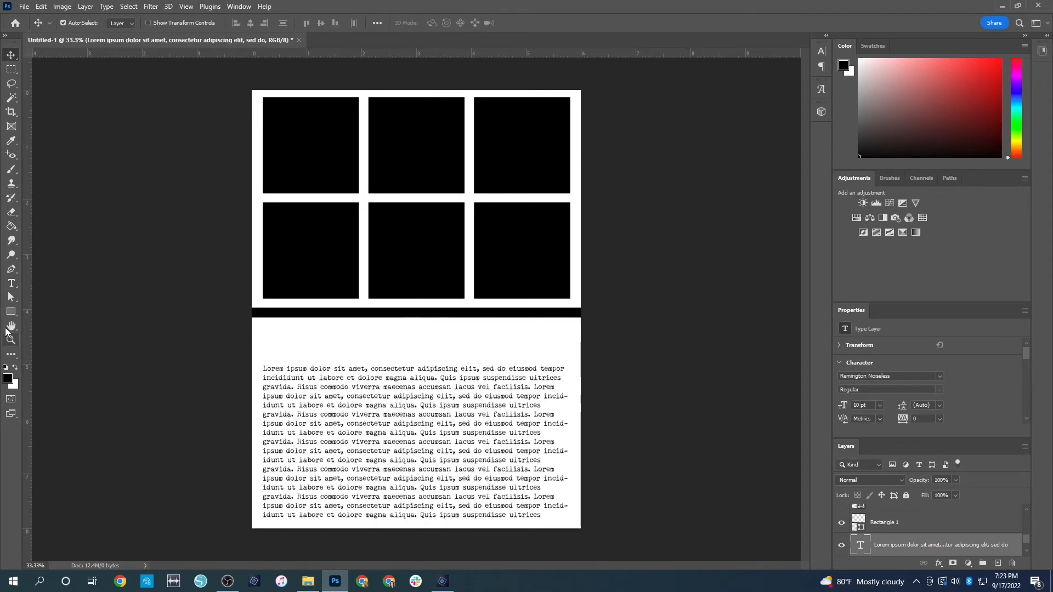
Draw a black title rectangle about 3.41 x 0.69 in between the strip and the body text
{"action": "left_click", "coordinate": [11, 310]}
{"action": "left_click_drag", "start_coordinate": [321, 321], "coordinate": [507, 358]}
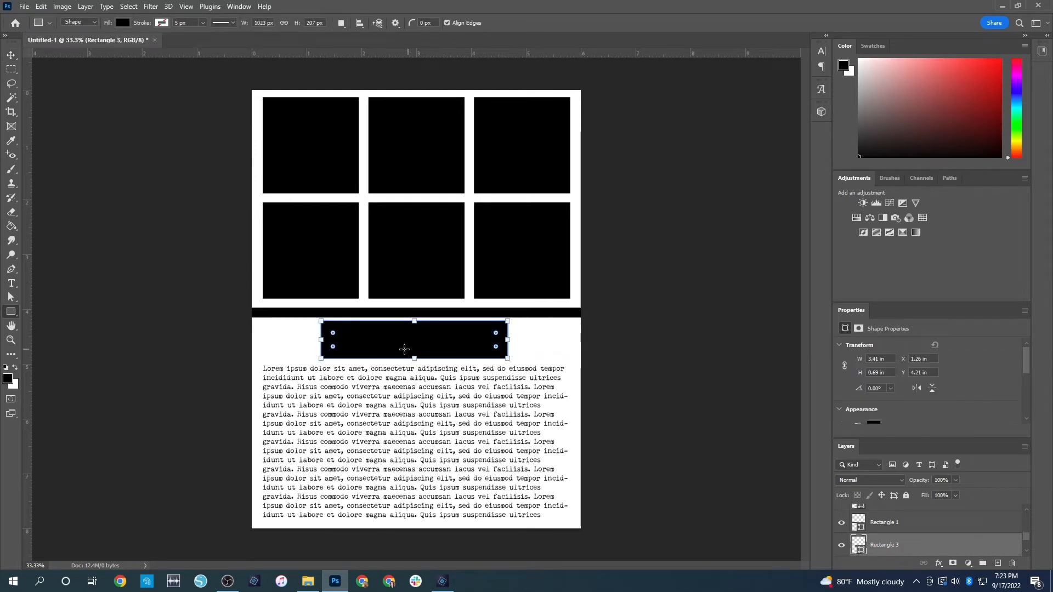
{"action": "left_click", "coordinate": [12, 55]}
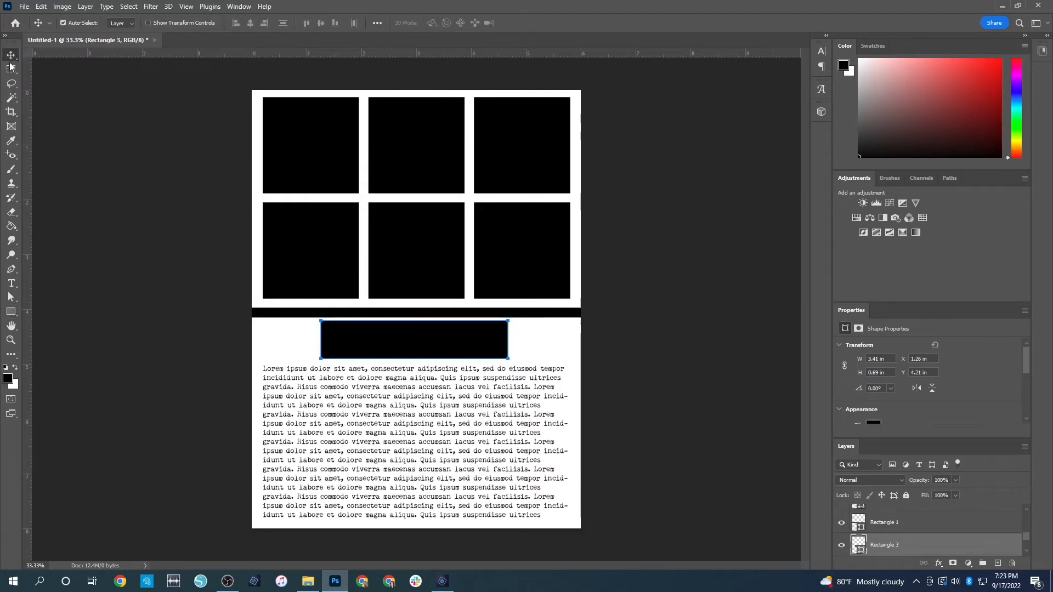
{"action": "left_click", "coordinate": [151, 298]}
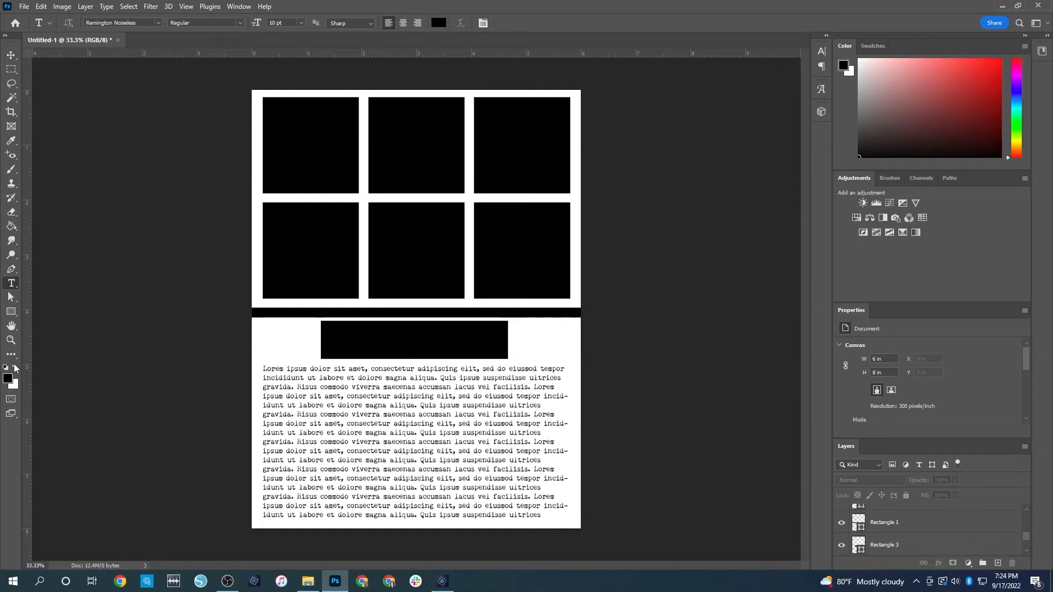
Add the white text "Title - Alpha Stickers or Stamps" inside the black title rectangle
{"action": "left_click", "coordinate": [15, 368]}
{"action": "left_click_drag", "start_coordinate": [340, 331], "coordinate": [488, 349]}
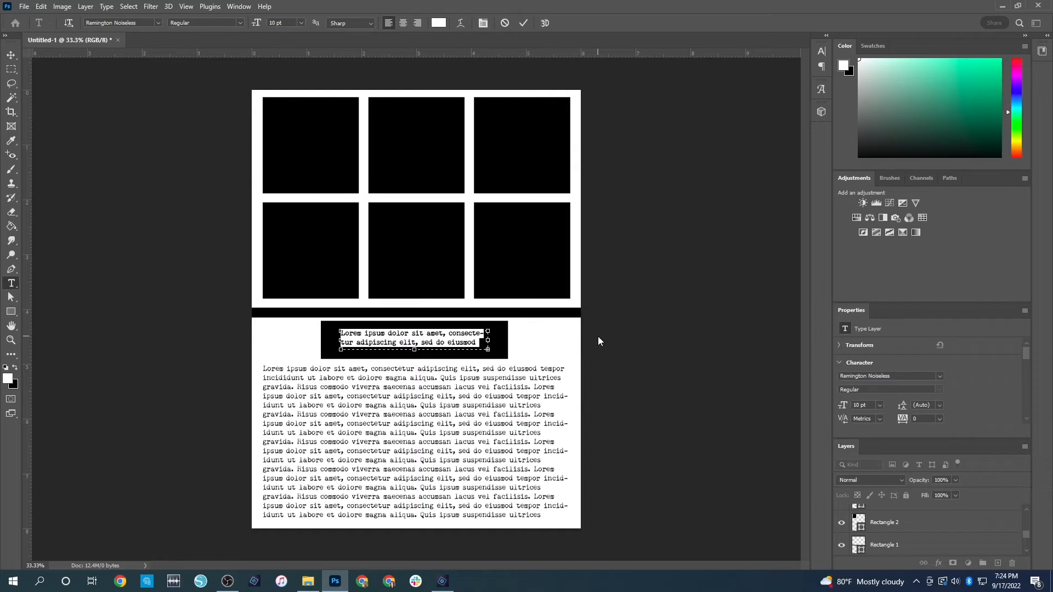
{"action": "type", "text": "Title - A "}
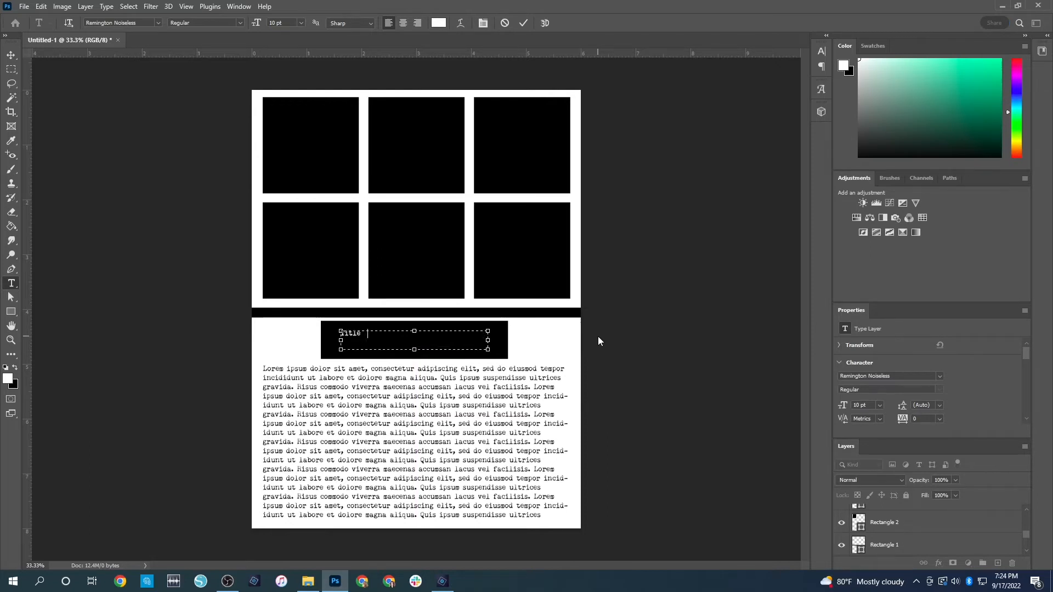
{"action": "type", "text": "pha Sticers or Stamps"}
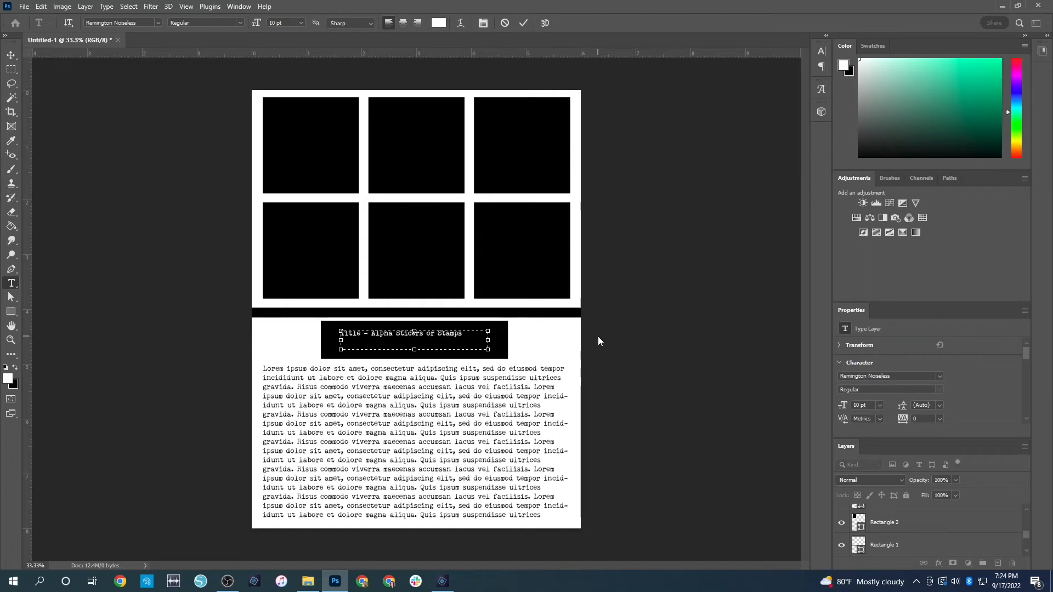
{"action": "left_click", "coordinate": [597, 336]}
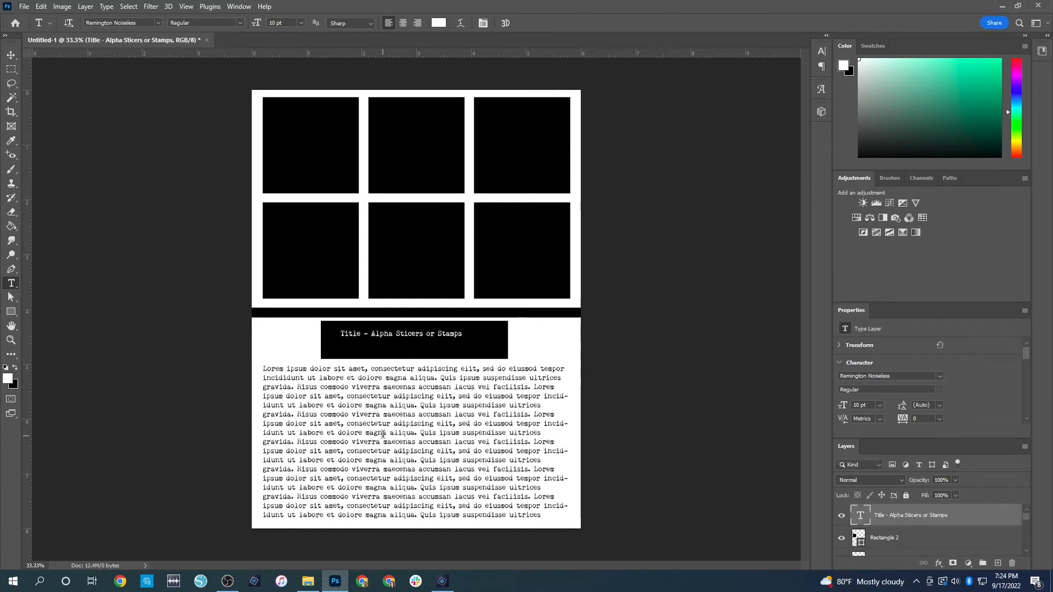
{"action": "left_click", "coordinate": [413, 332]}
{"action": "type", "text": "k"}
{"action": "left_click", "coordinate": [513, 340]}
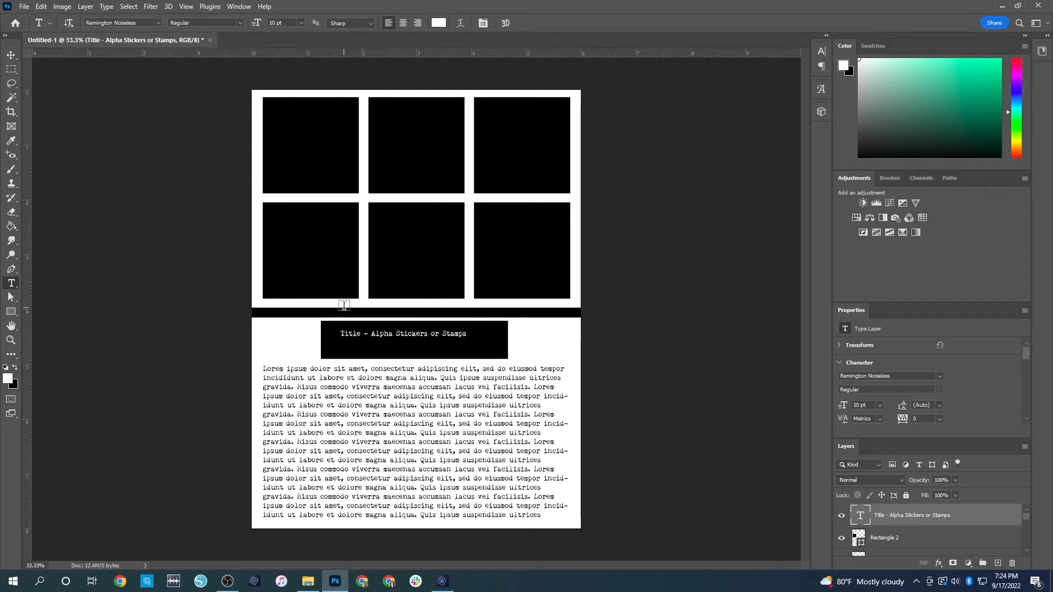
Add a white "Pattern Paper" label on the thin black strip below the squares
{"action": "left_click_drag", "start_coordinate": [369, 308], "coordinate": [476, 317]}
{"action": "type", "text": "Pattern Paper"}
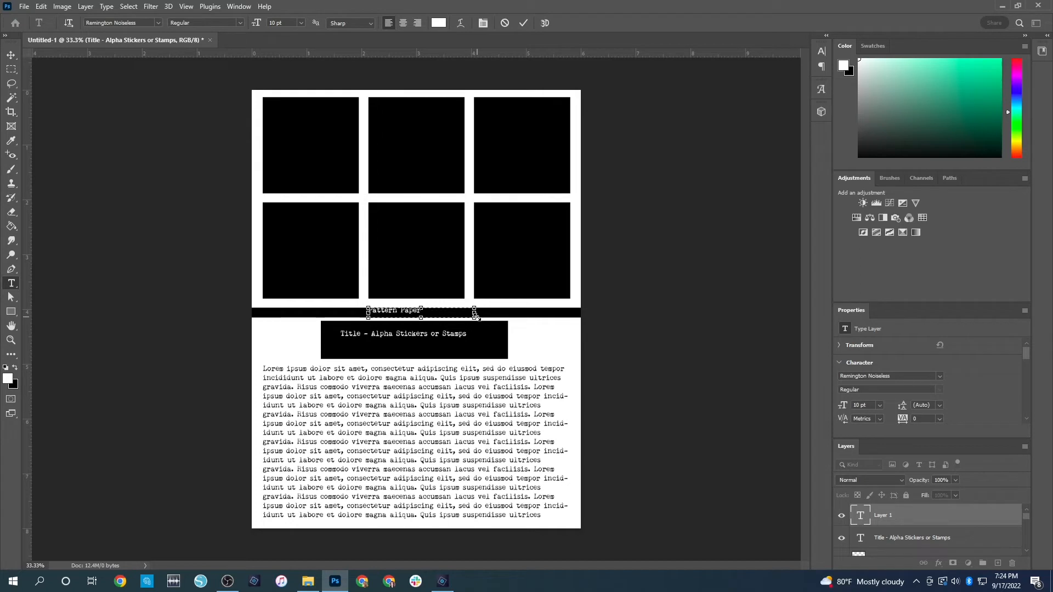
{"action": "key", "text": "ctrl+Return"}
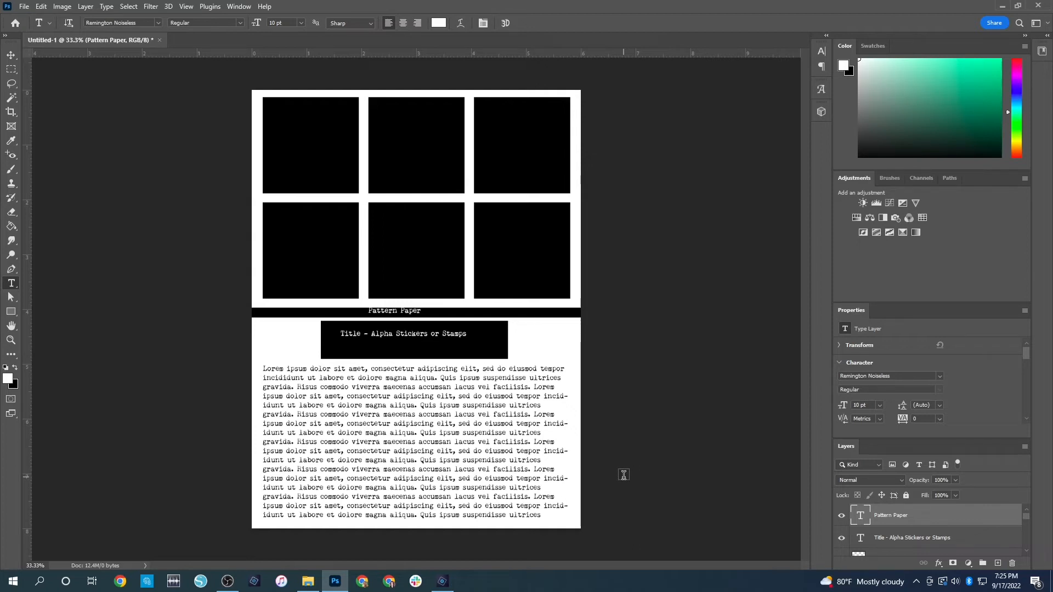
Close the finished 6 x 8 inch layout without saving and switch to Photoshop Elements
{"action": "left_click", "coordinate": [160, 39]}
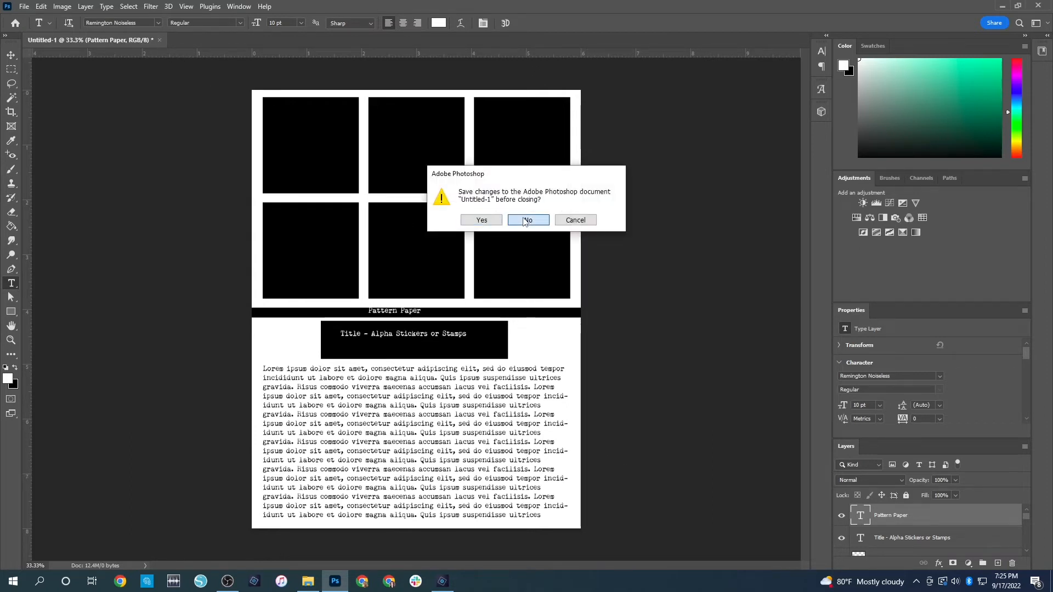
{"action": "left_click", "coordinate": [528, 221]}
{"action": "left_click", "coordinate": [442, 581]}
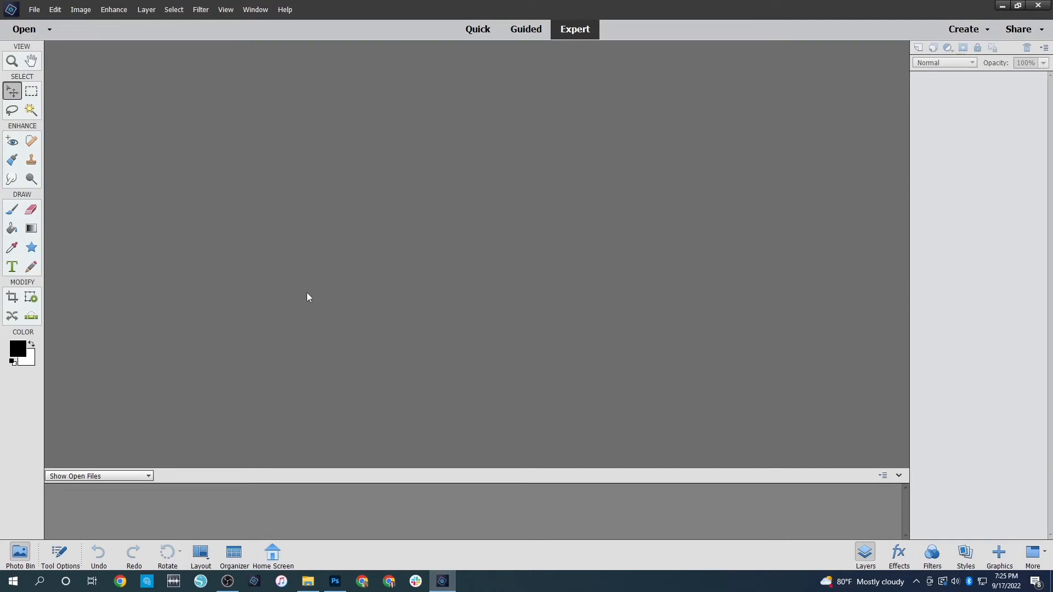
Create a blank 8.5 x 8.25 inch document and place a vertical guide at the middle of its width
{"action": "left_click", "coordinate": [49, 34]}
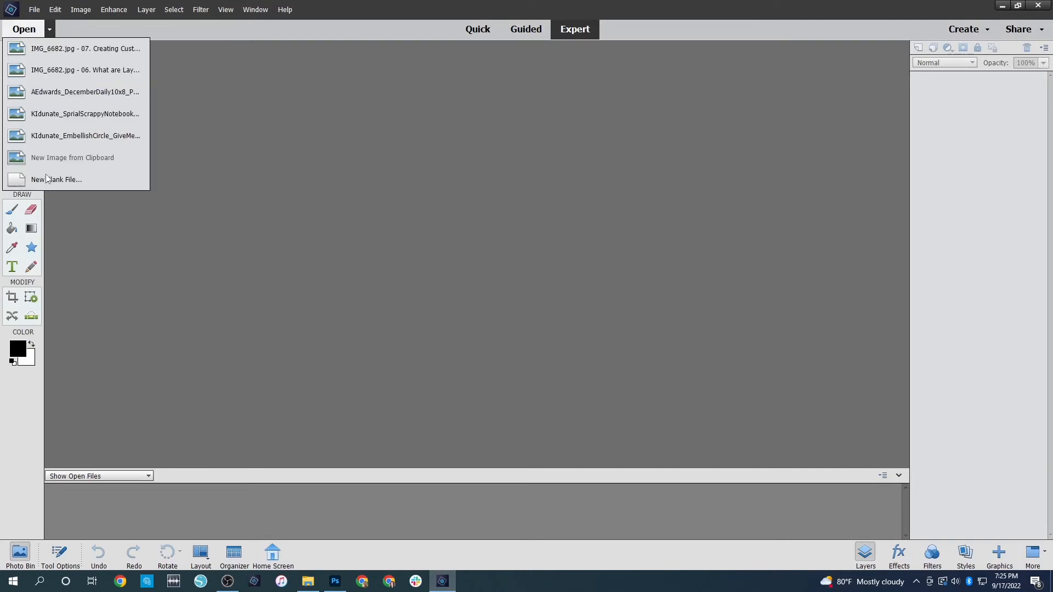
{"action": "left_click", "coordinate": [45, 181]}
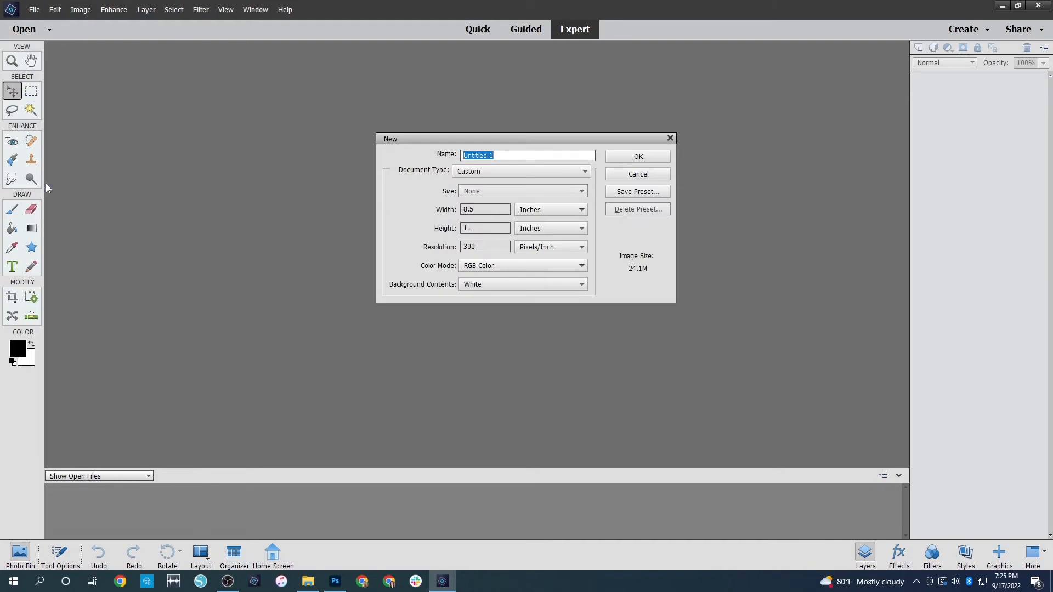
{"action": "double_click", "coordinate": [490, 207]}
{"action": "type", "text": "8.5"}
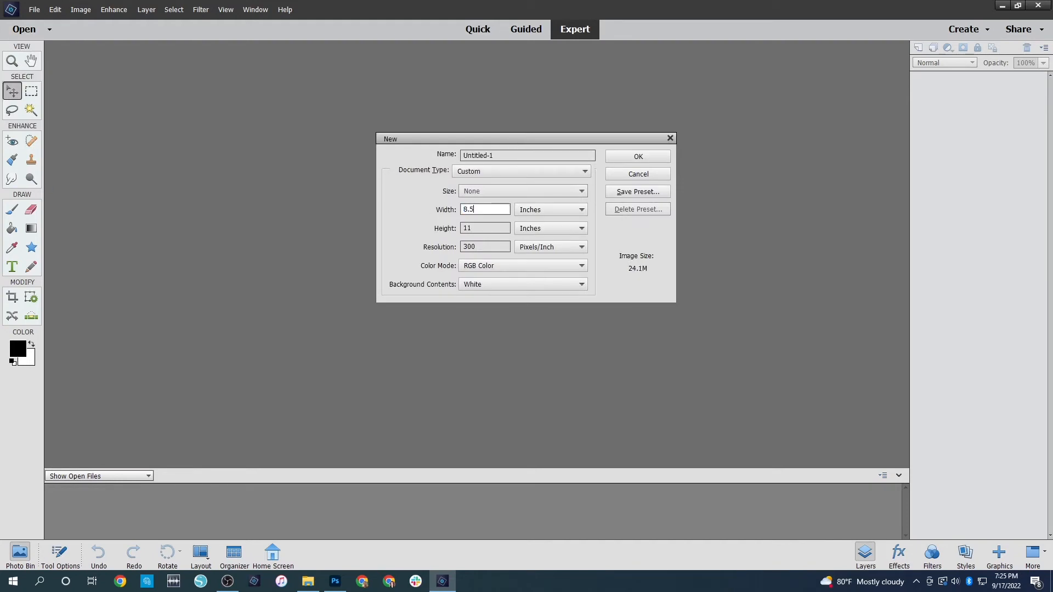
{"action": "key", "text": "Tab"}
{"action": "type", "text": "8"}
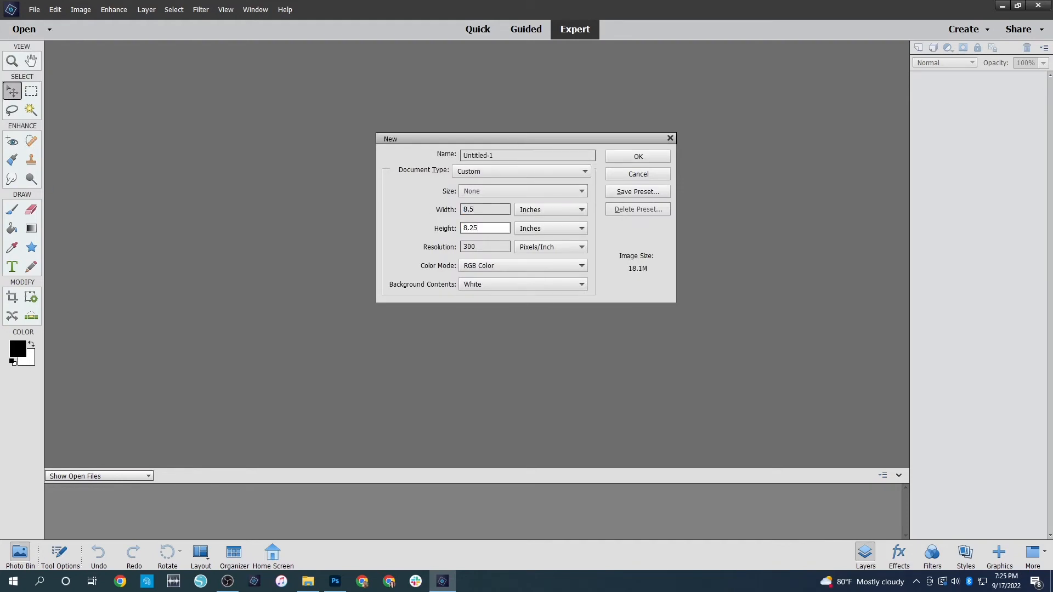
{"action": "key", "text": "Return"}
{"action": "left_click_drag", "start_coordinate": [50, 297], "coordinate": [478, 236]}
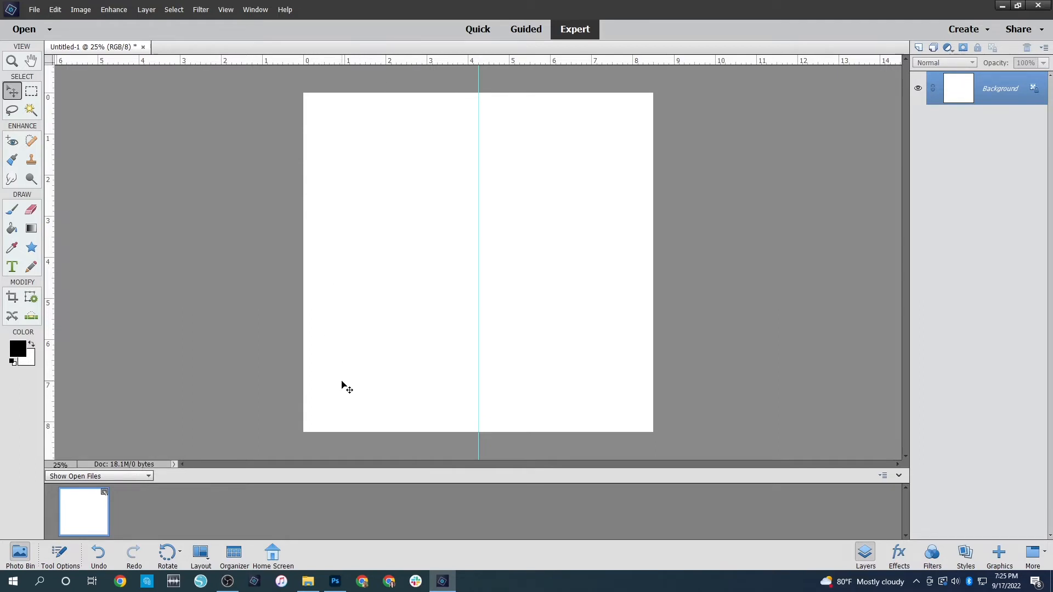
Draw a black 2 x 4 inch rectangle and move it into the page's upper-left corner
{"action": "left_click", "coordinate": [30, 249]}
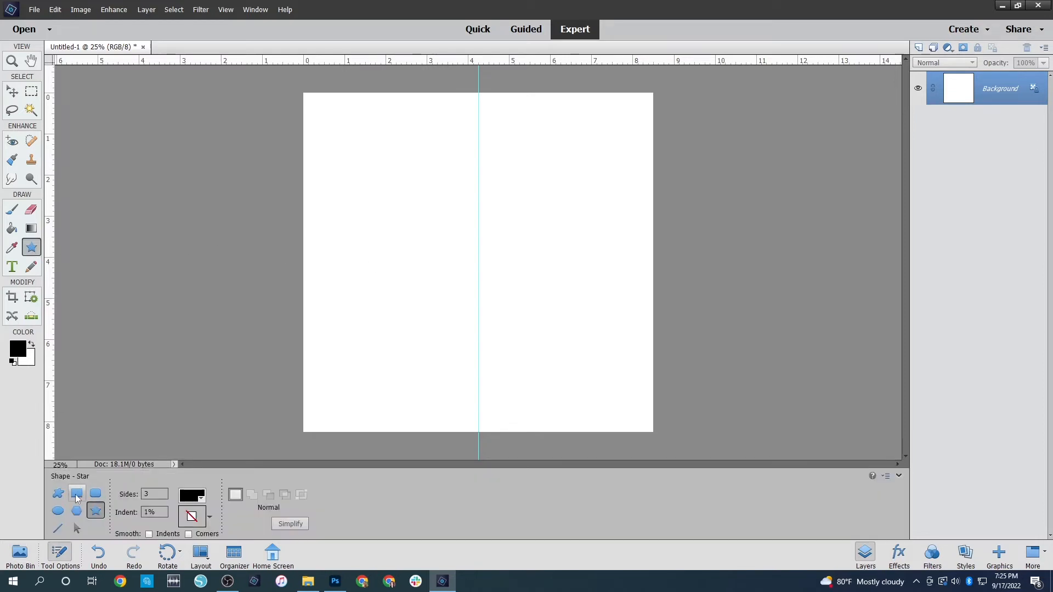
{"action": "left_click", "coordinate": [77, 495]}
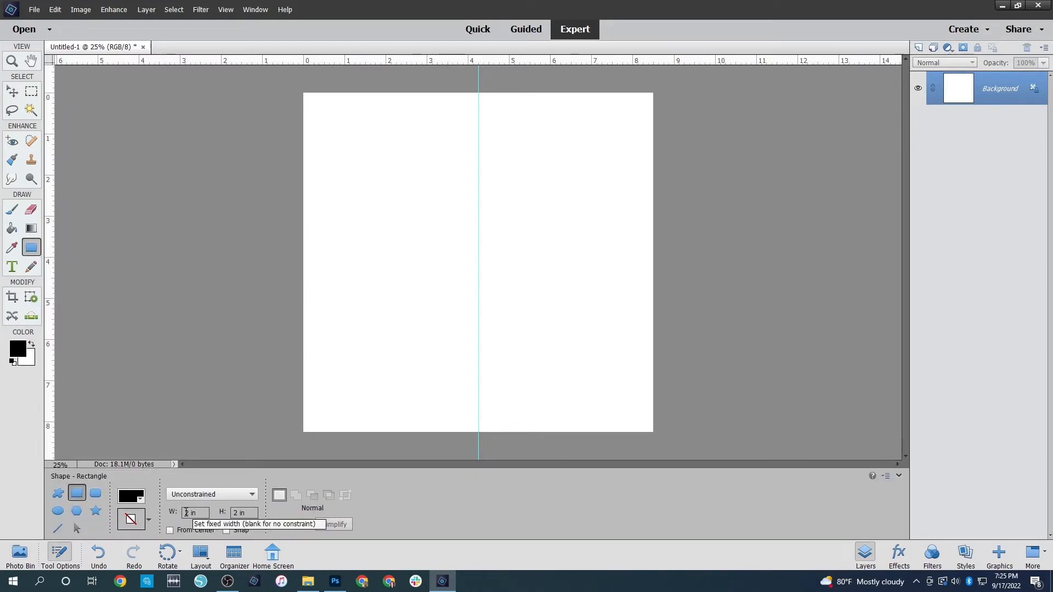
{"action": "left_click", "coordinate": [236, 514]}
{"action": "key", "text": "Delete"}
{"action": "type", "text": "4"}
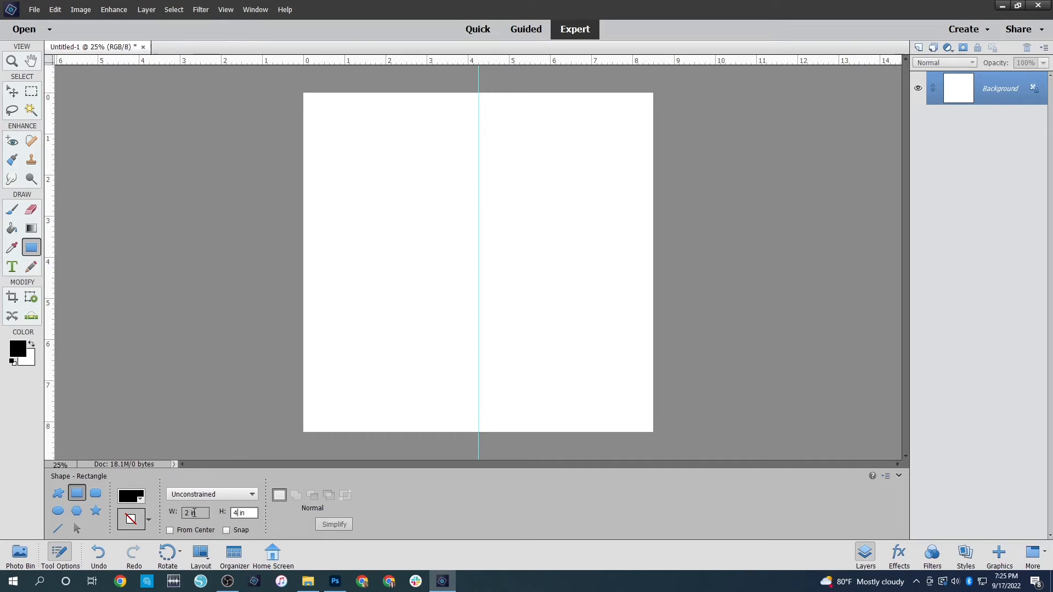
{"action": "left_click", "coordinate": [383, 247]}
{"action": "key", "text": "v"}
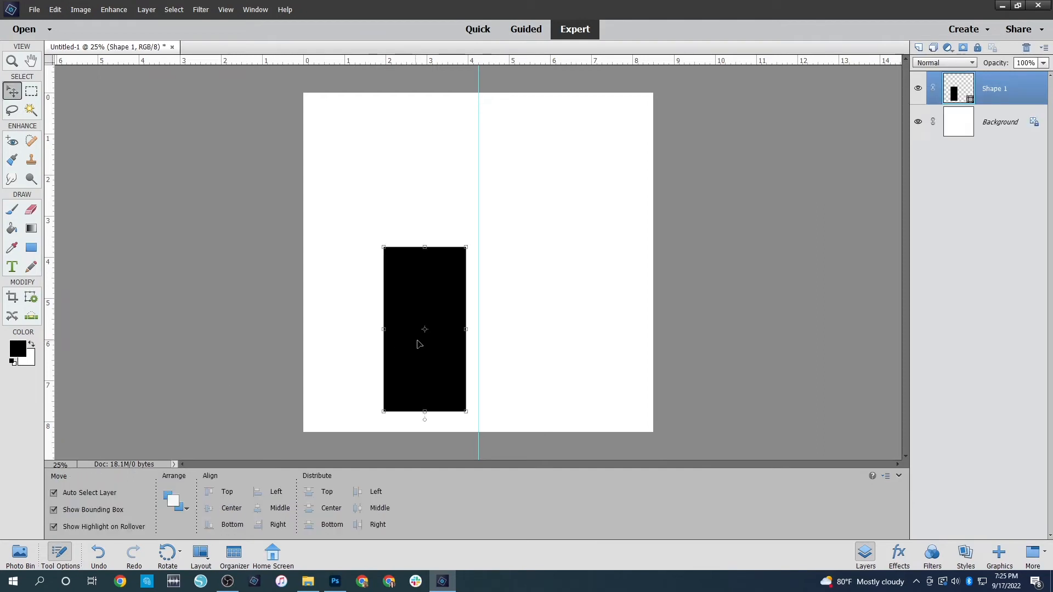
{"action": "left_click_drag", "start_coordinate": [432, 358], "coordinate": [357, 208]}
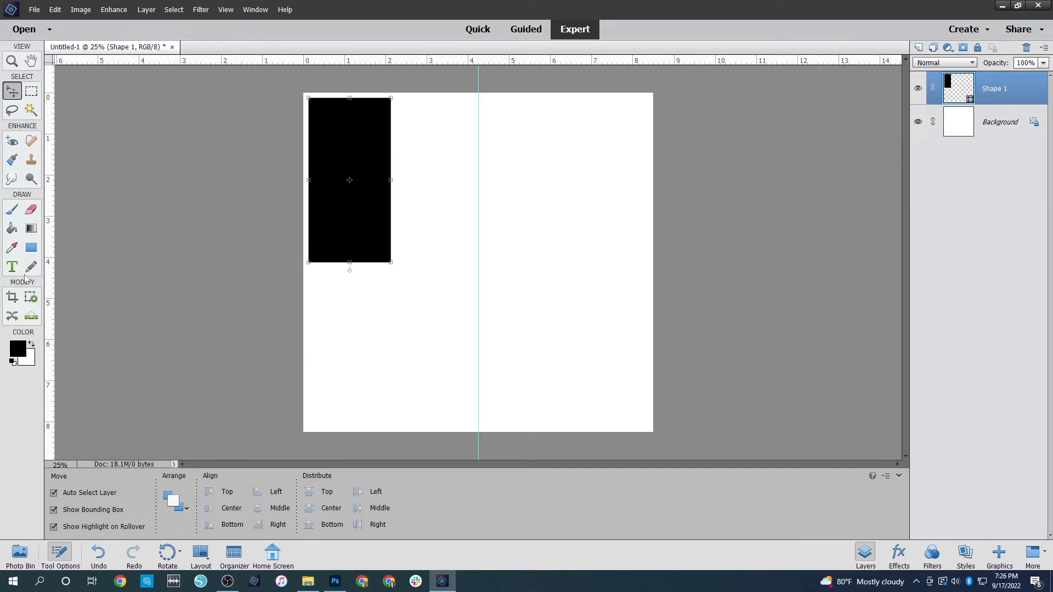
Add a second black 2 x 4 inch rectangle beside the first, leaving a narrow gap between them
{"action": "left_click", "coordinate": [32, 249]}
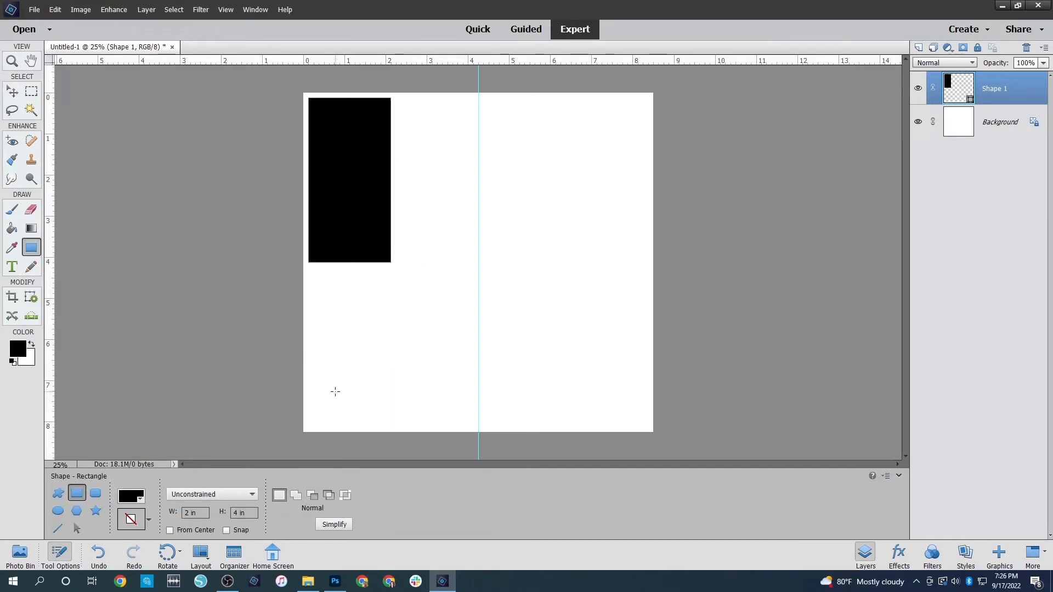
{"action": "left_click_drag", "start_coordinate": [397, 347], "coordinate": [396, 346]}
{"action": "left_click", "coordinate": [12, 91]}
{"action": "left_click_drag", "start_coordinate": [441, 385], "coordinate": [433, 134]}
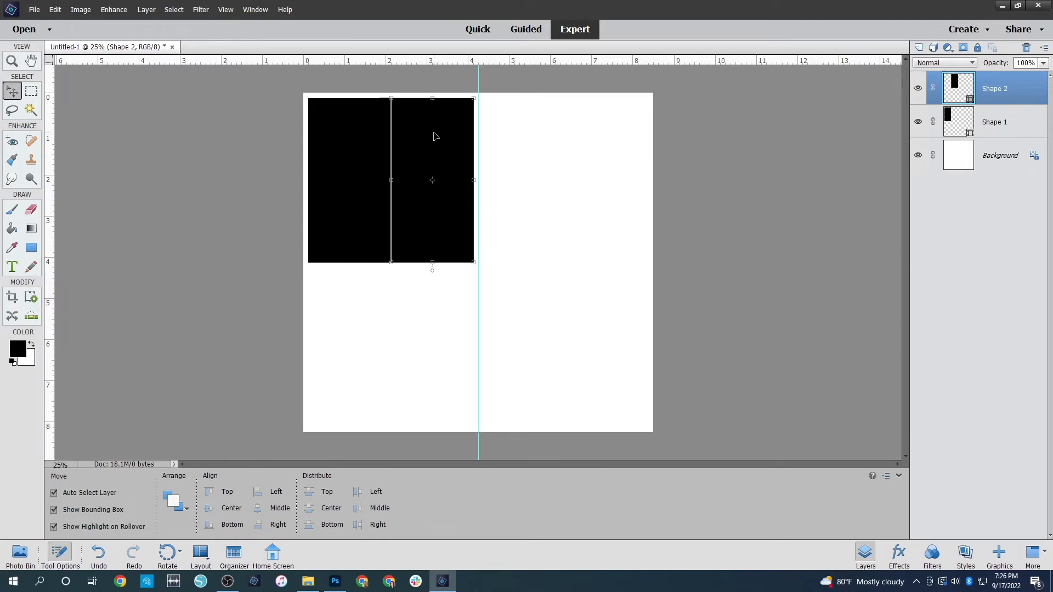
{"action": "left_click_drag", "start_coordinate": [353, 214], "coordinate": [350, 212]}
{"action": "left_click", "coordinate": [236, 250]}
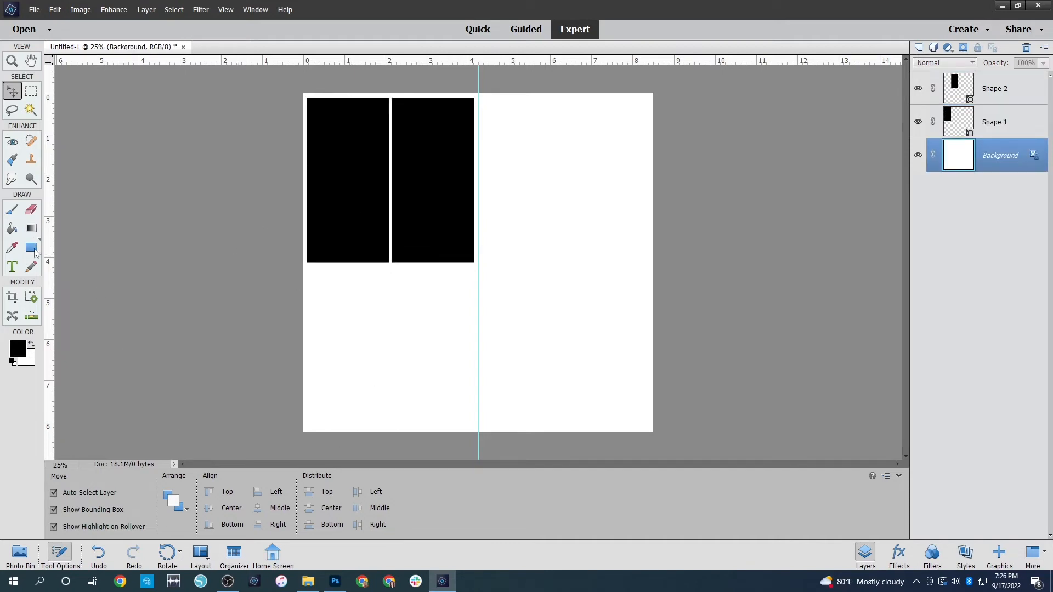
Add a third black 2 x 4 inch rectangle directly below the first one
{"action": "left_click", "coordinate": [32, 247]}
{"action": "left_click_drag", "start_coordinate": [335, 372], "coordinate": [418, 460]}
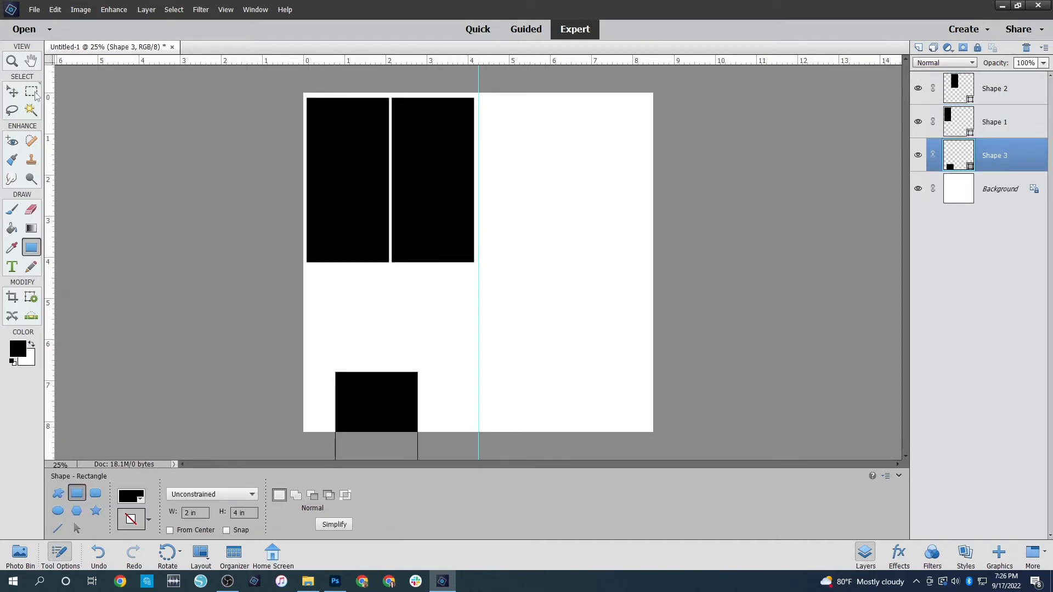
{"action": "left_click", "coordinate": [12, 92]}
{"action": "left_click_drag", "start_coordinate": [404, 404], "coordinate": [370, 299]}
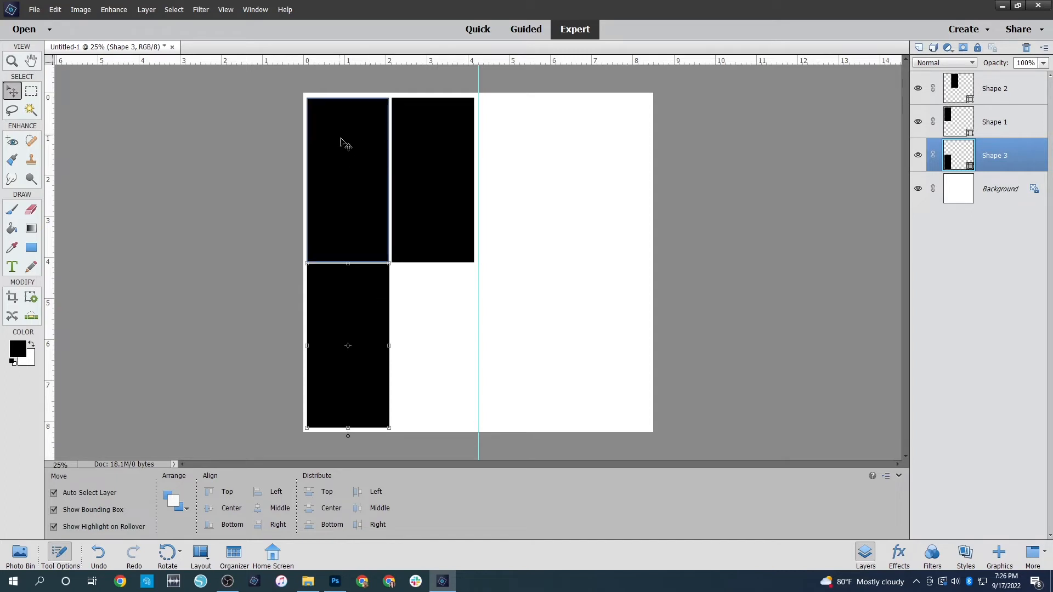
Shift both upper rectangles slightly upward to widen the gap above the lower rectangle
{"action": "left_click", "coordinate": [360, 194]}
{"action": "left_click_drag", "start_coordinate": [359, 193], "coordinate": [360, 192]}
{"action": "left_click_drag", "start_coordinate": [451, 190], "coordinate": [449, 185]}
{"action": "left_click", "coordinate": [280, 196]}
{"action": "left_click", "coordinate": [431, 159]}
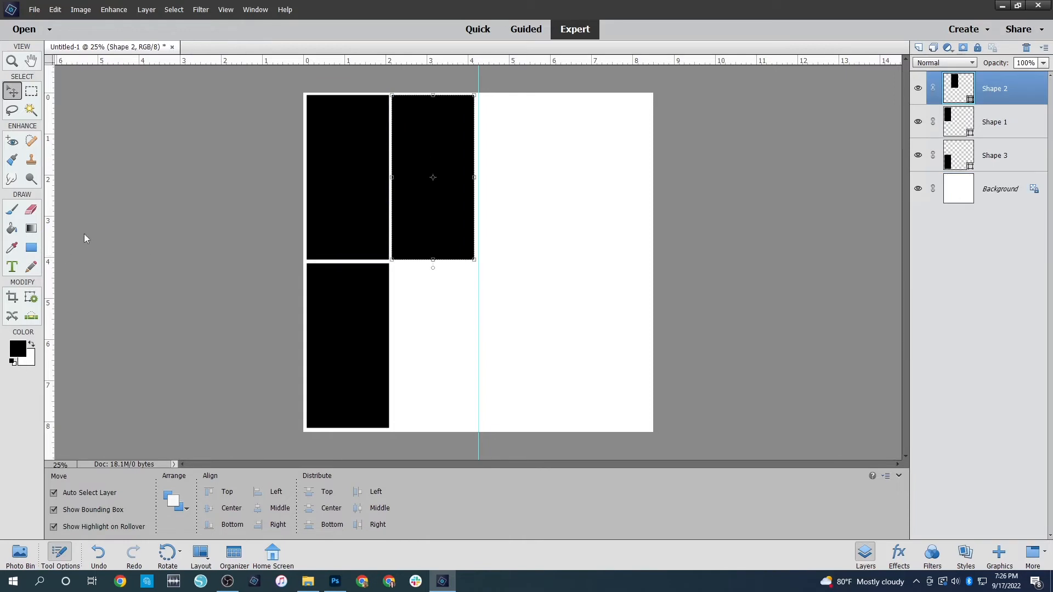
Add a fourth black 2 x 4 inch rectangle below the second to complete the two-by-two grid
{"action": "left_click", "coordinate": [37, 252]}
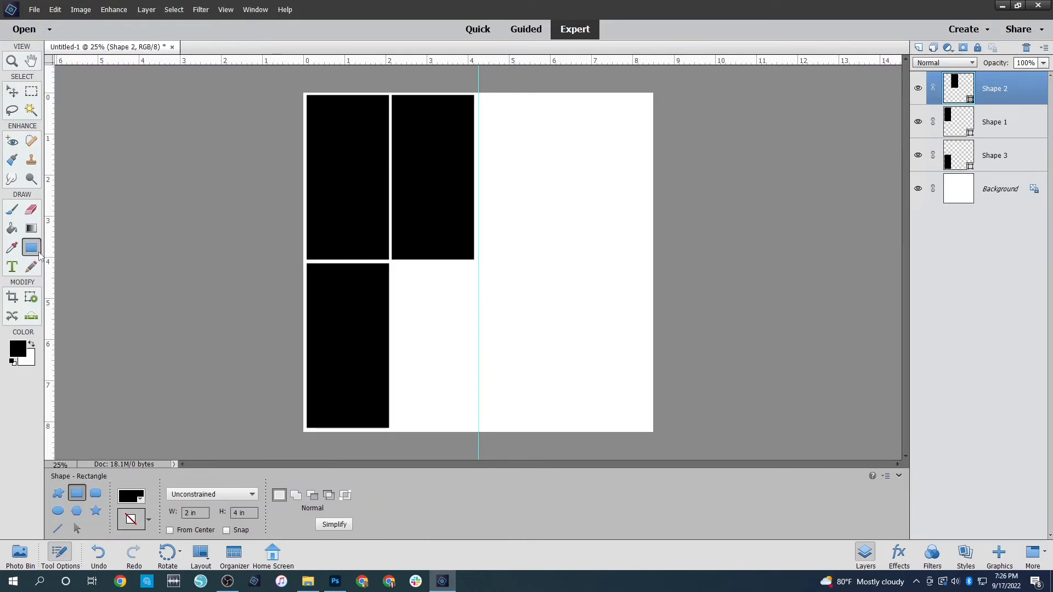
{"action": "left_click", "coordinate": [432, 345]}
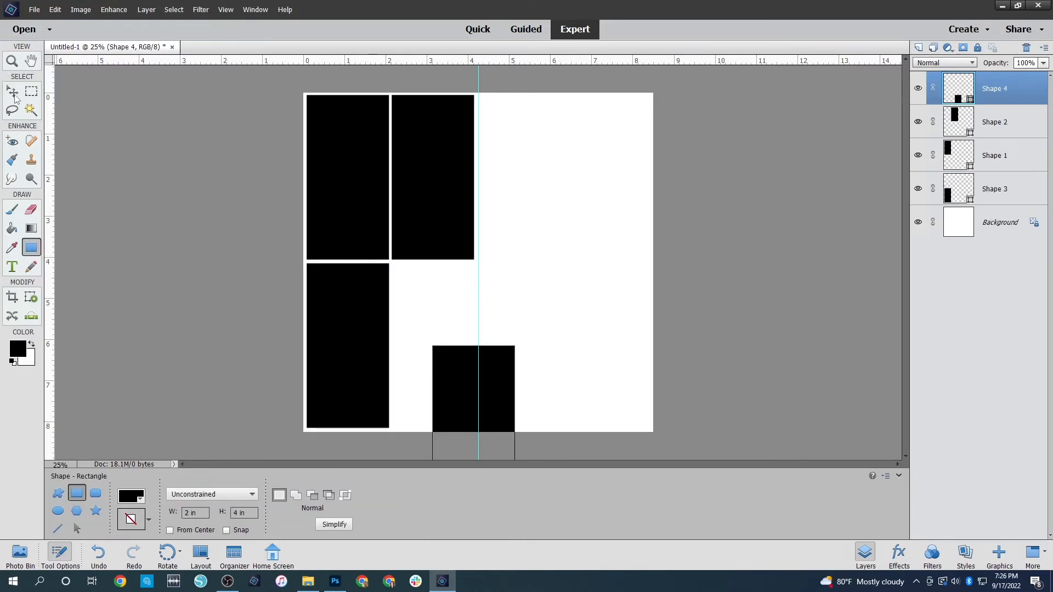
{"action": "key", "text": "v"}
{"action": "left_click_drag", "start_coordinate": [444, 372], "coordinate": [403, 290]}
{"action": "left_click", "coordinate": [162, 329]}
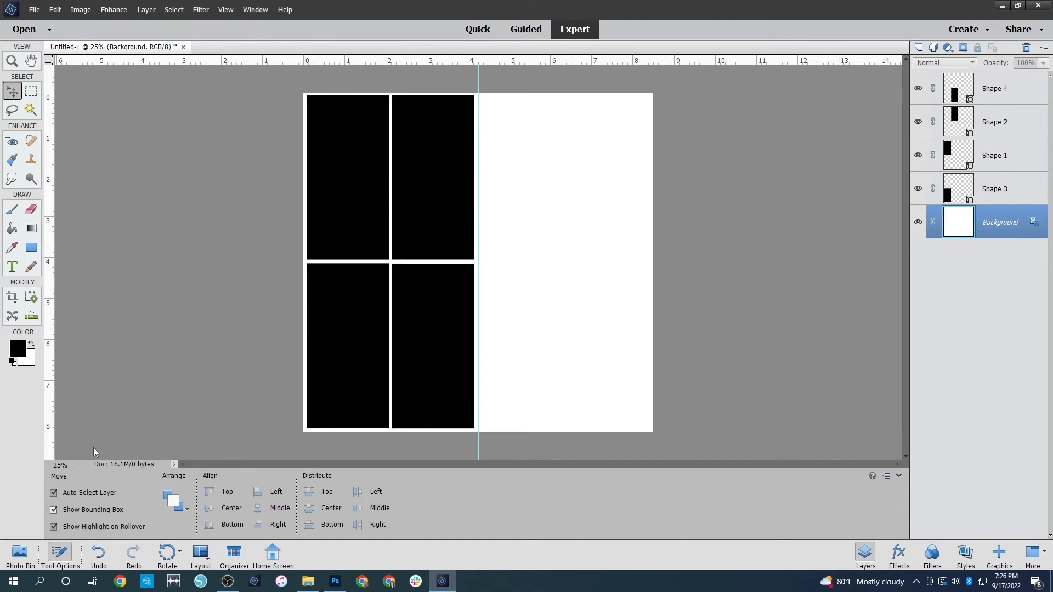
Draw a black 1 x 1 inch circle and move it to the top of the page, just right of the guide
{"action": "left_click", "coordinate": [30, 246]}
{"action": "left_click", "coordinate": [57, 511]}
{"action": "left_click", "coordinate": [187, 513]}
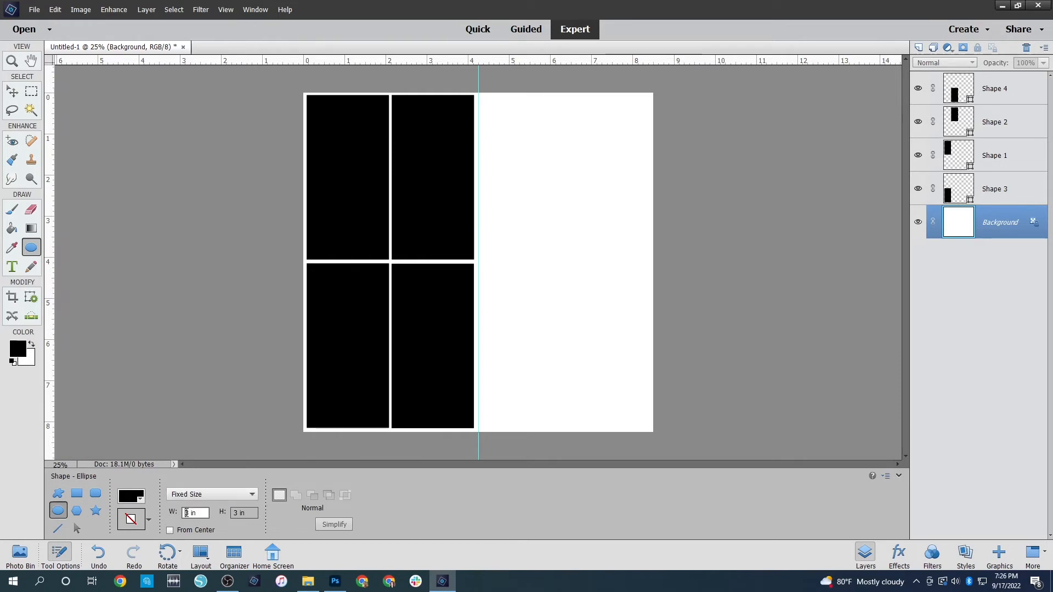
{"action": "key", "text": "Delete"}
{"action": "type", "text": "1"}
{"action": "key", "text": "Tab"}
{"action": "type", "text": "1"}
{"action": "left_click", "coordinate": [177, 514]}
{"action": "left_click", "coordinate": [508, 277]}
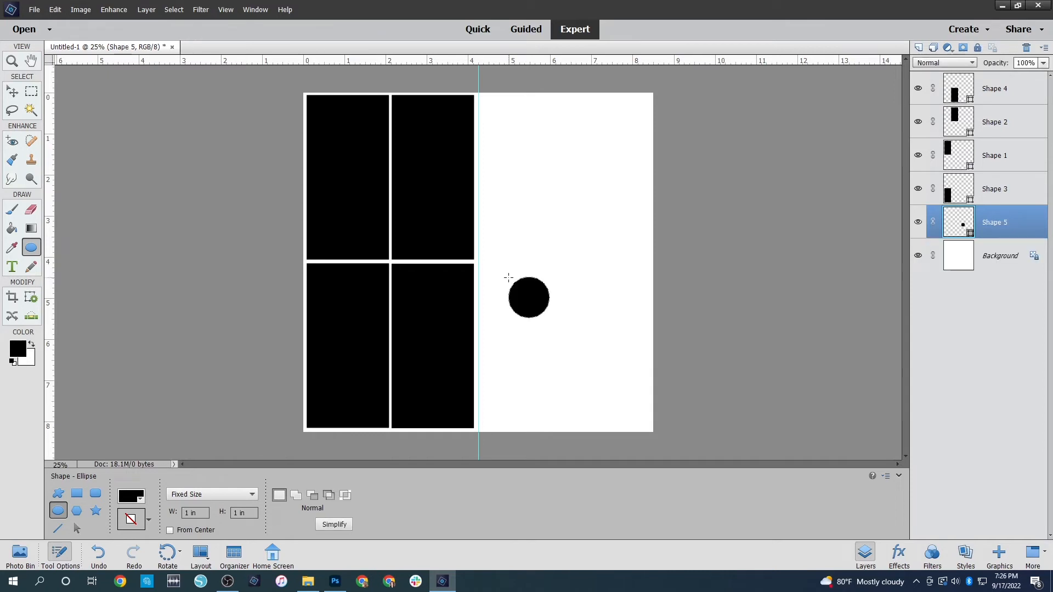
{"action": "left_click", "coordinate": [11, 92]}
{"action": "left_click_drag", "start_coordinate": [540, 299], "coordinate": [516, 126]}
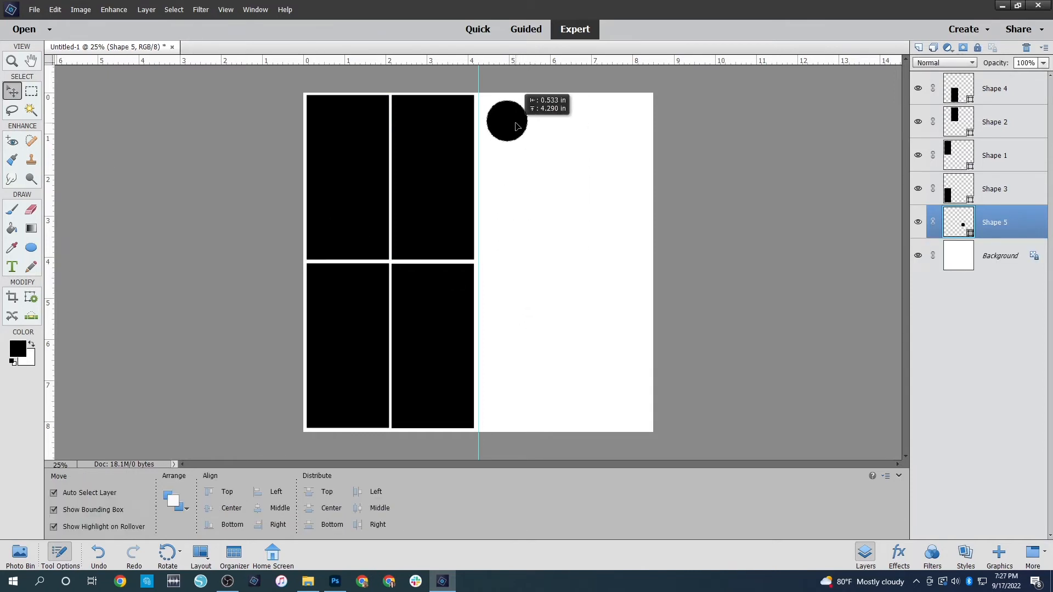
{"action": "left_click", "coordinate": [629, 209]}
Add three more black 1 inch circles and arrange them in a column below the first circle
{"action": "left_click", "coordinate": [31, 248]}
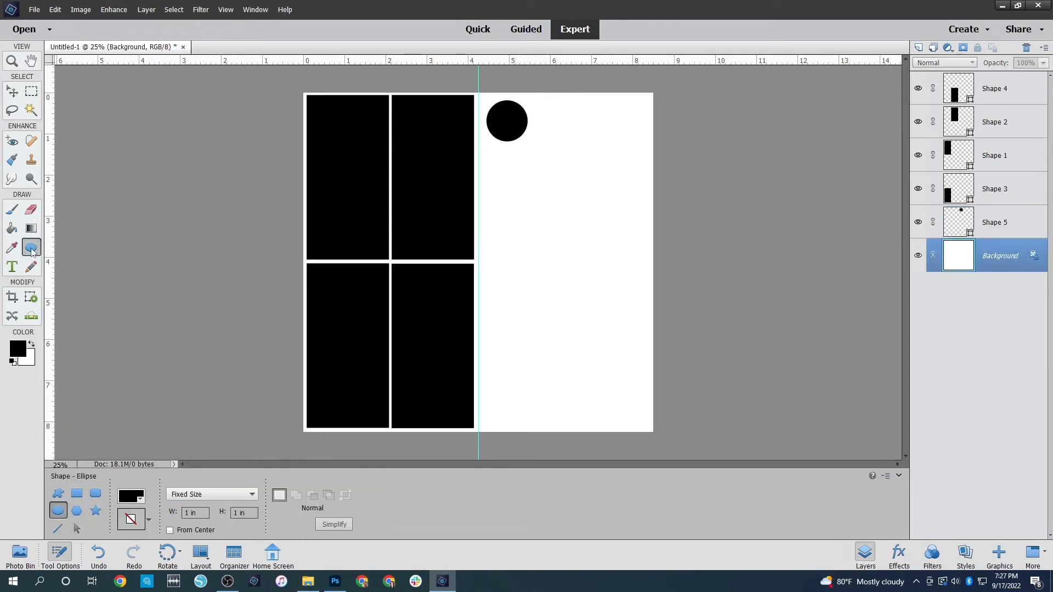
{"action": "left_click", "coordinate": [554, 190]}
{"action": "left_click", "coordinate": [557, 282]}
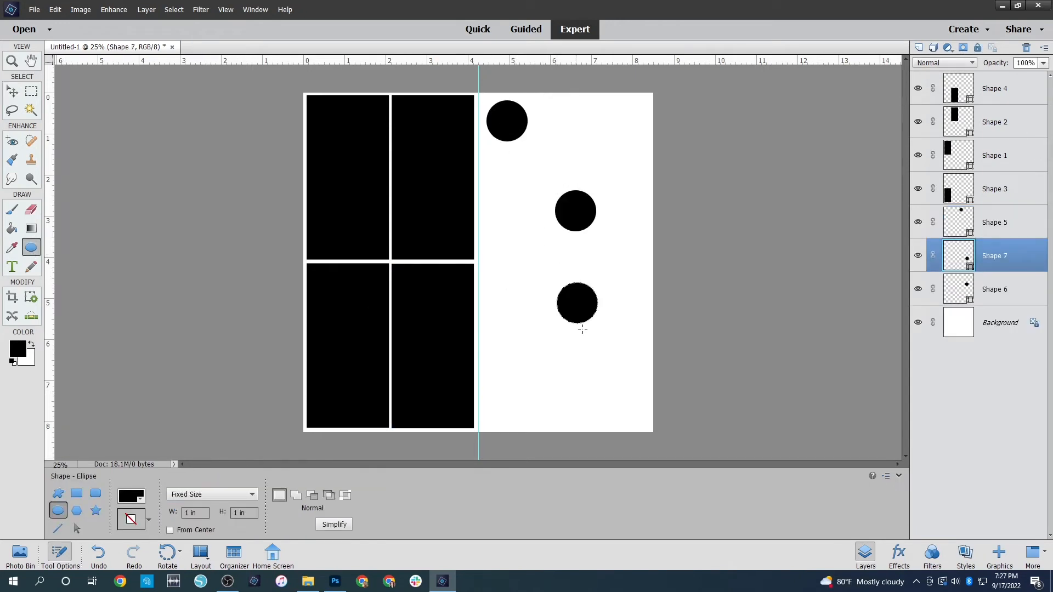
{"action": "left_click", "coordinate": [609, 372]}
{"action": "key", "text": "v"}
{"action": "left_click_drag", "start_coordinate": [581, 217], "coordinate": [512, 211]}
{"action": "left_click_drag", "start_coordinate": [579, 315], "coordinate": [509, 308]}
{"action": "left_click_drag", "start_coordinate": [638, 397], "coordinate": [518, 380]}
{"action": "left_click", "coordinate": [542, 205]}
Select the four circles and distribute them evenly down the page by their top edges
{"action": "left_click_drag", "start_coordinate": [515, 80], "coordinate": [515, 433]}
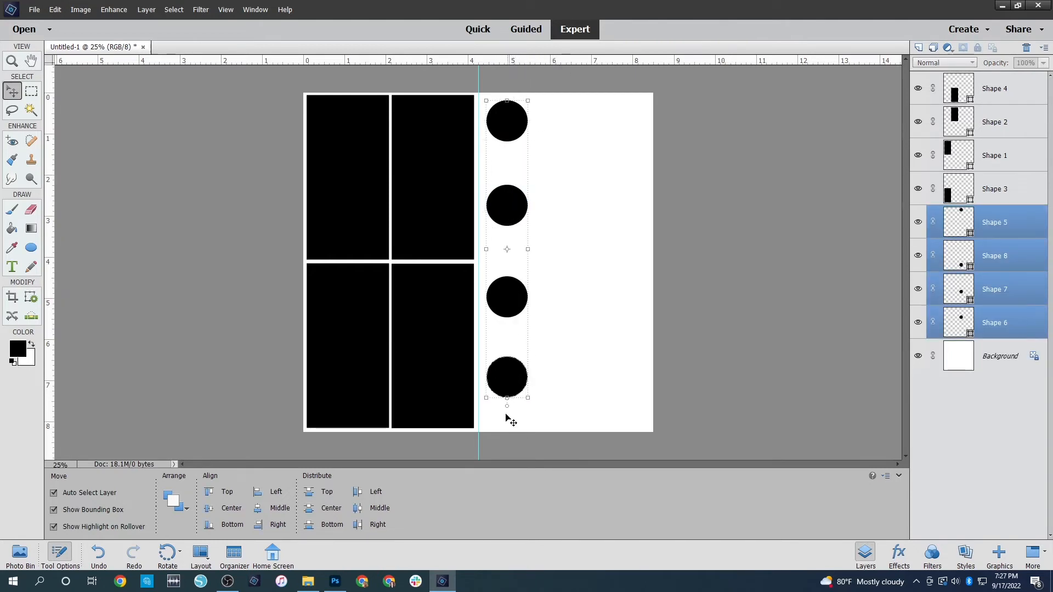
{"action": "left_click", "coordinate": [309, 492]}
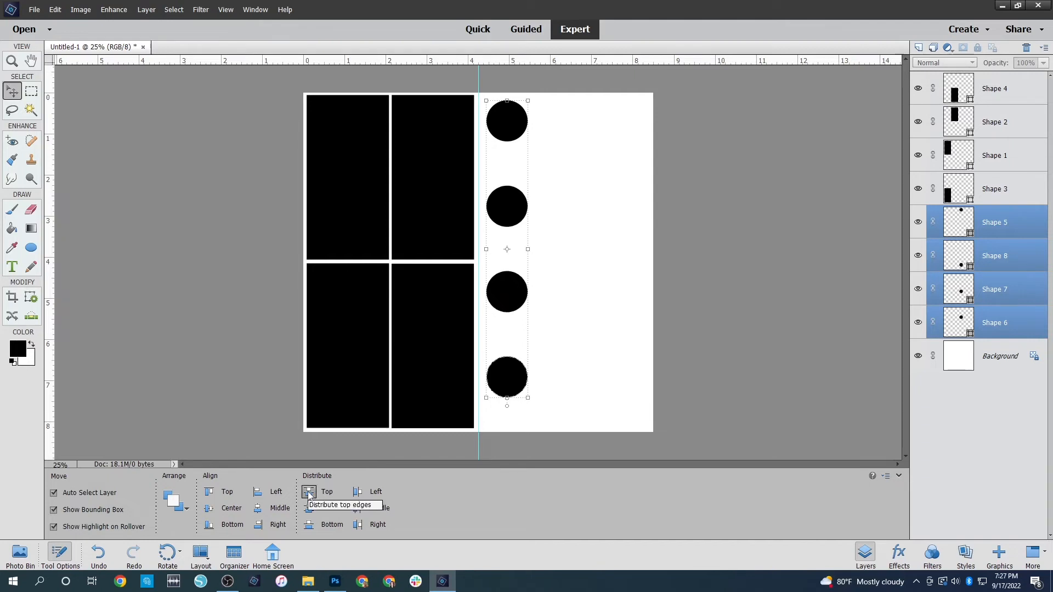
{"action": "left_click", "coordinate": [779, 298]}
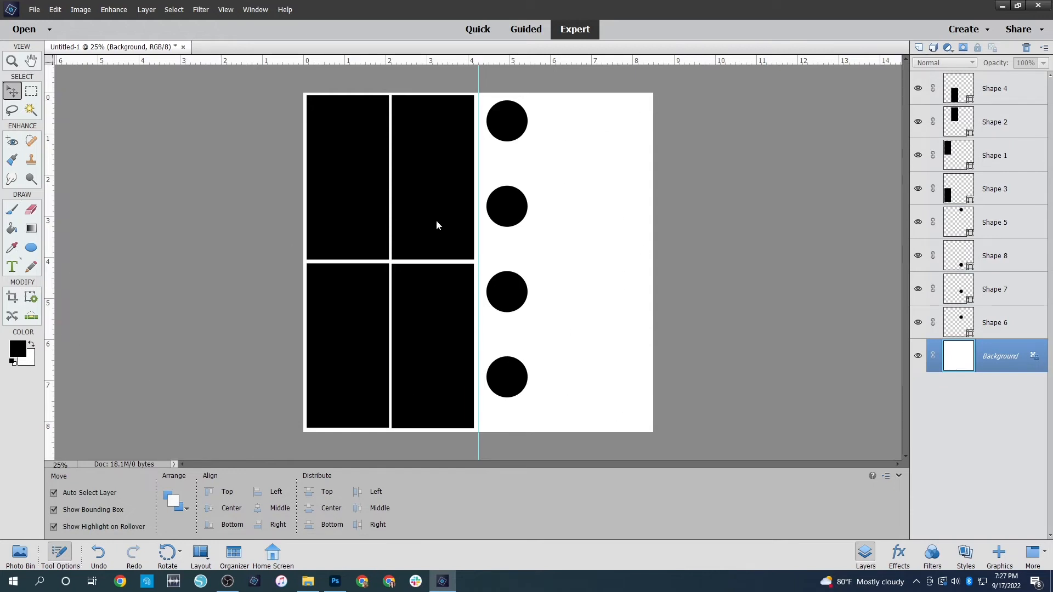
Add a text box about 2.4 x 1.9 inches beside the top circle and fill it with the repeated word "Journaling"
{"action": "key", "text": "t"}
{"action": "left_click_drag", "start_coordinate": [540, 101], "coordinate": [637, 178]}
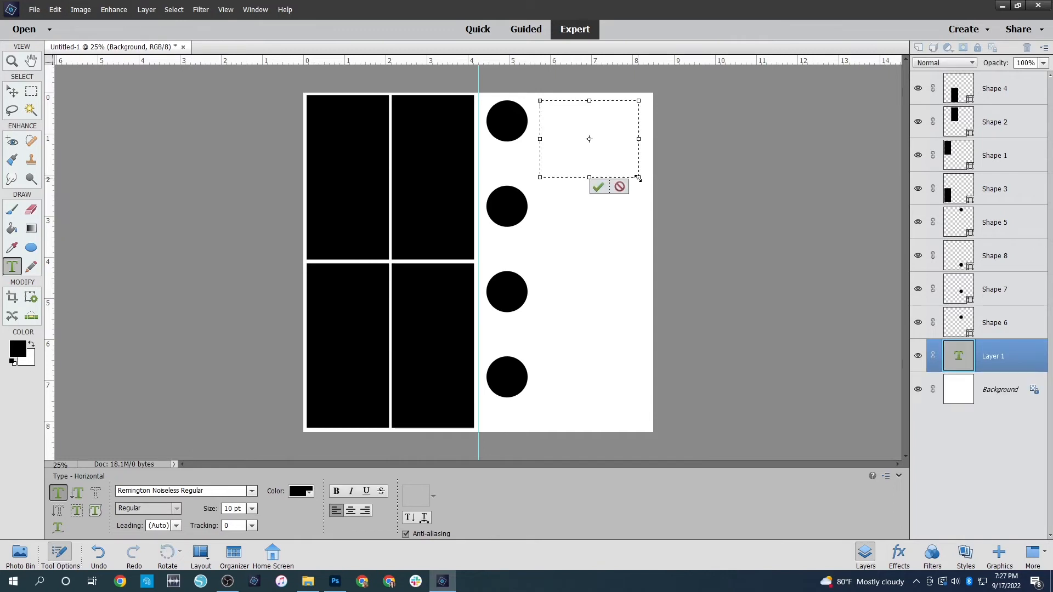
{"action": "type", "text": "Jour"}
{"action": "key", "text": "BackSpace"}
{"action": "key", "text": "BackSpace"}
{"action": "type", "text": "ournaling"}
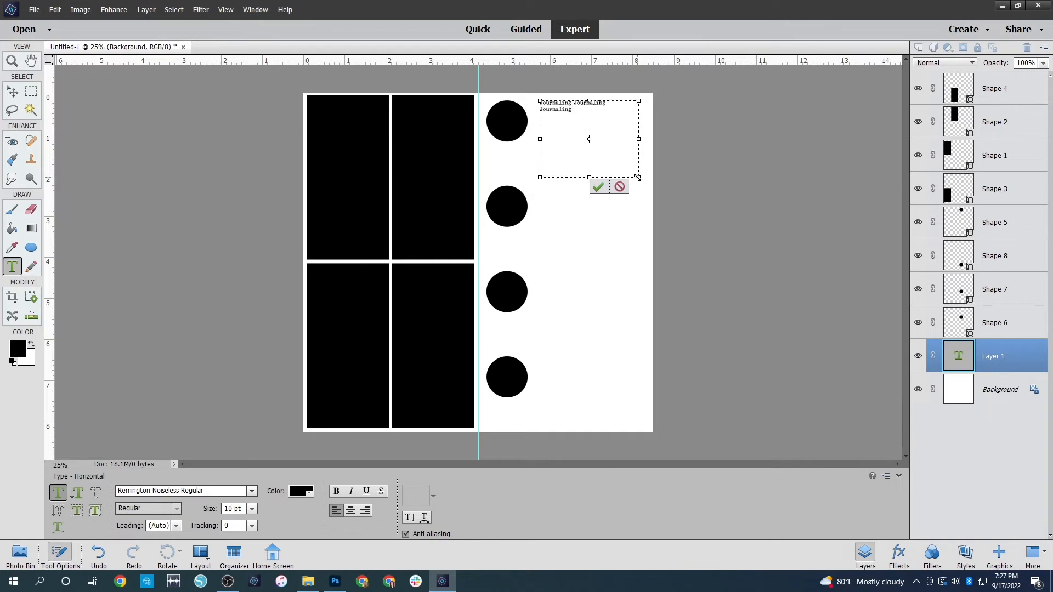
{"action": "key", "text": "ctrl+a"}
{"action": "key", "text": "ctrl+v"}
{"action": "key", "text": "ctrl+v"}
{"action": "key", "text": "ctrl+v"}
{"action": "key", "text": "ctrl+v"}
{"action": "key", "text": "ctrl+v"}
{"action": "key", "text": "ctrl+v"}
{"action": "key", "text": "ctrl+v"}
{"action": "key", "text": "ctrl+Return"}
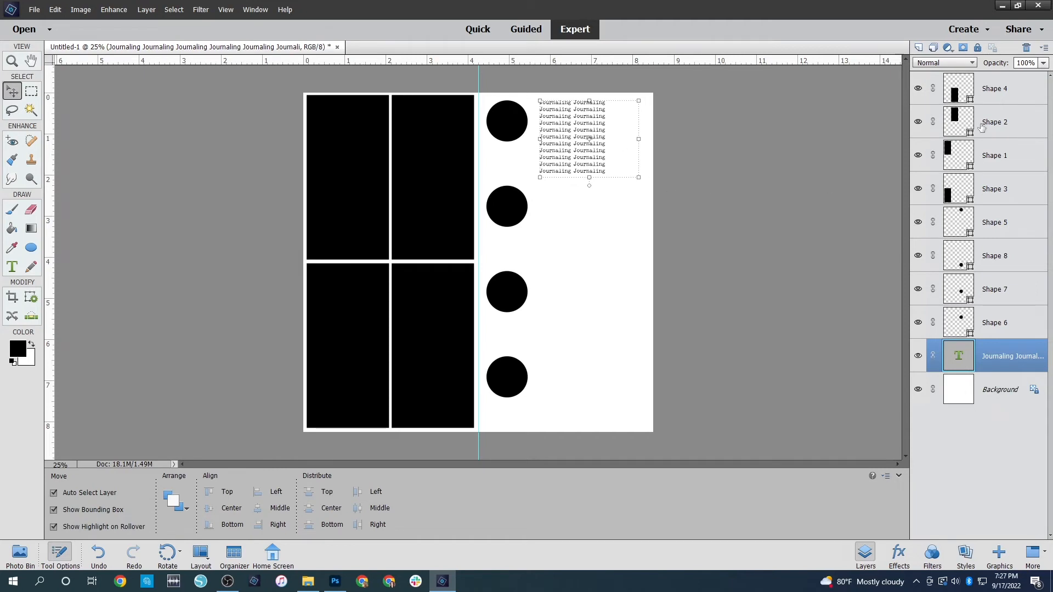
Duplicate the journaling text block and place the copy beside the second circle
{"action": "right_click", "coordinate": [1003, 351]}
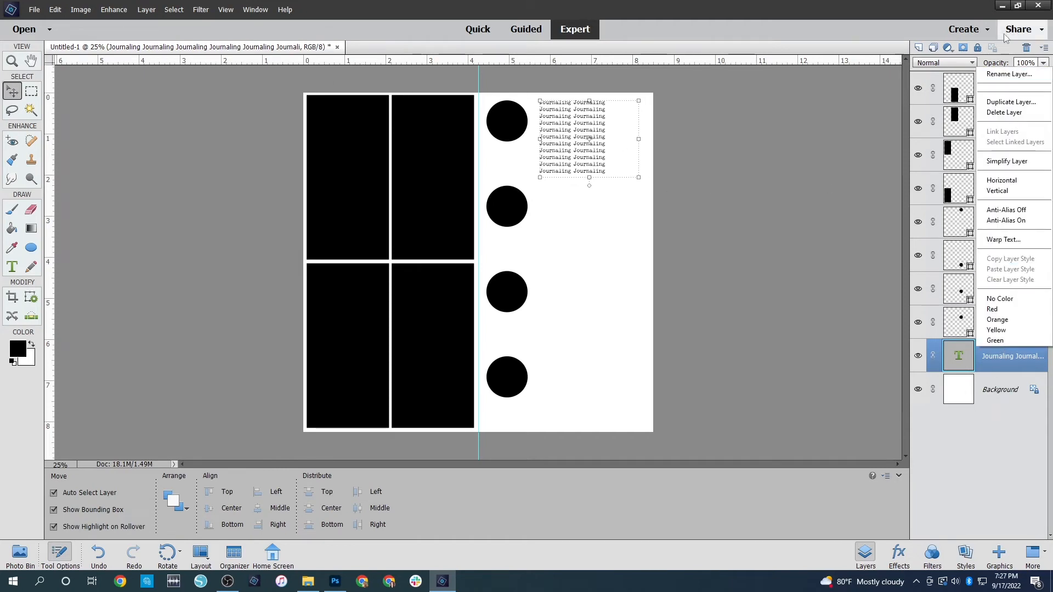
{"action": "left_click", "coordinate": [1010, 102]}
{"action": "left_click", "coordinate": [610, 186]}
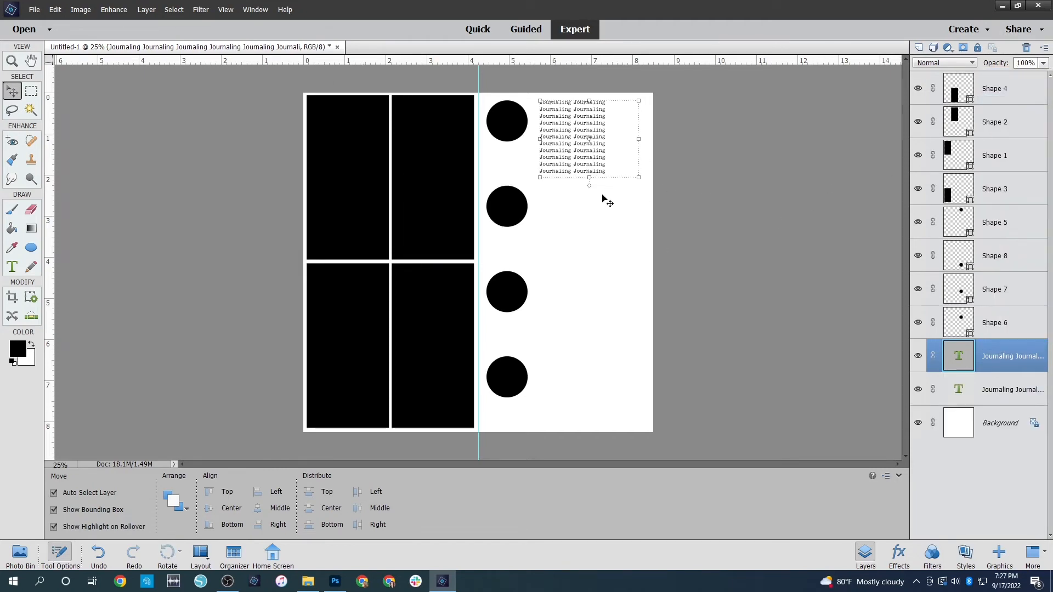
{"action": "left_click_drag", "start_coordinate": [583, 145], "coordinate": [570, 226]}
{"action": "left_click", "coordinate": [581, 231]}
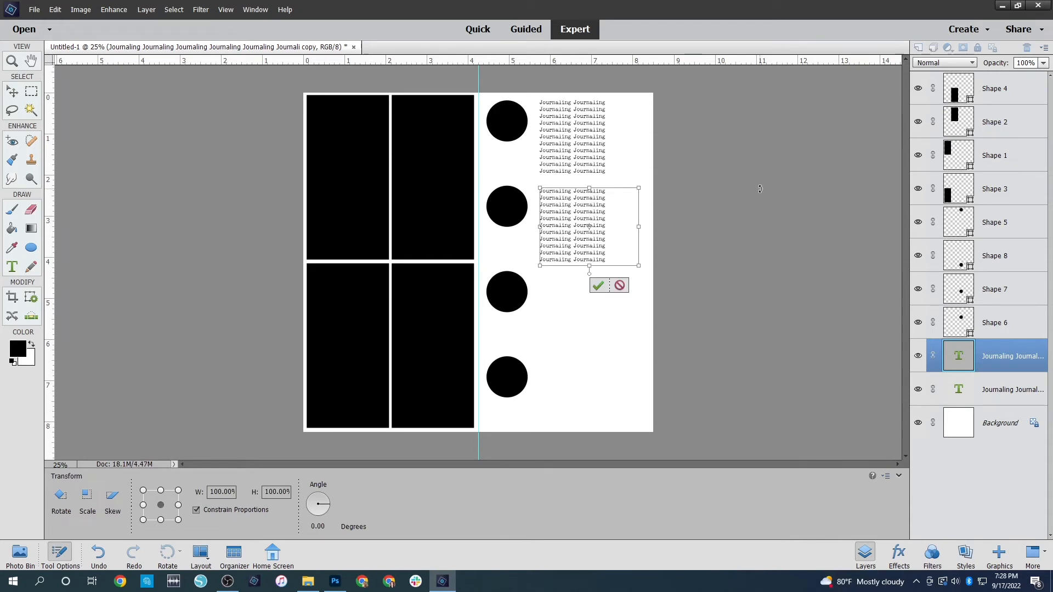
{"action": "key", "text": "Return"}
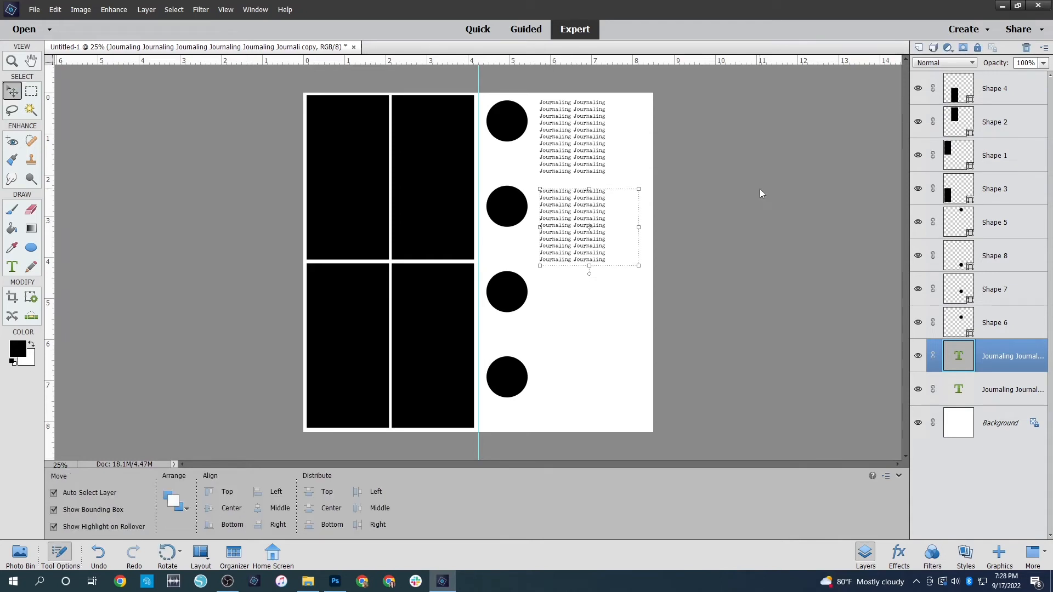
Duplicate the second journaling block and move the copy down beside the third circle
{"action": "right_click", "coordinate": [986, 347]}
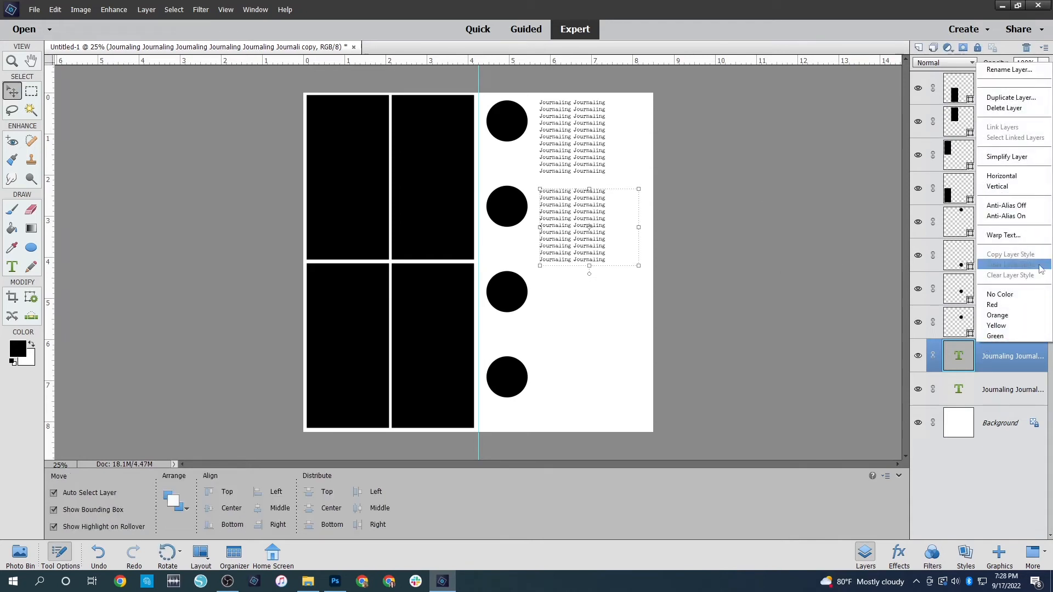
{"action": "left_click", "coordinate": [1011, 97]}
{"action": "key", "text": "Return"}
{"action": "left_click_drag", "start_coordinate": [568, 225], "coordinate": [565, 307]}
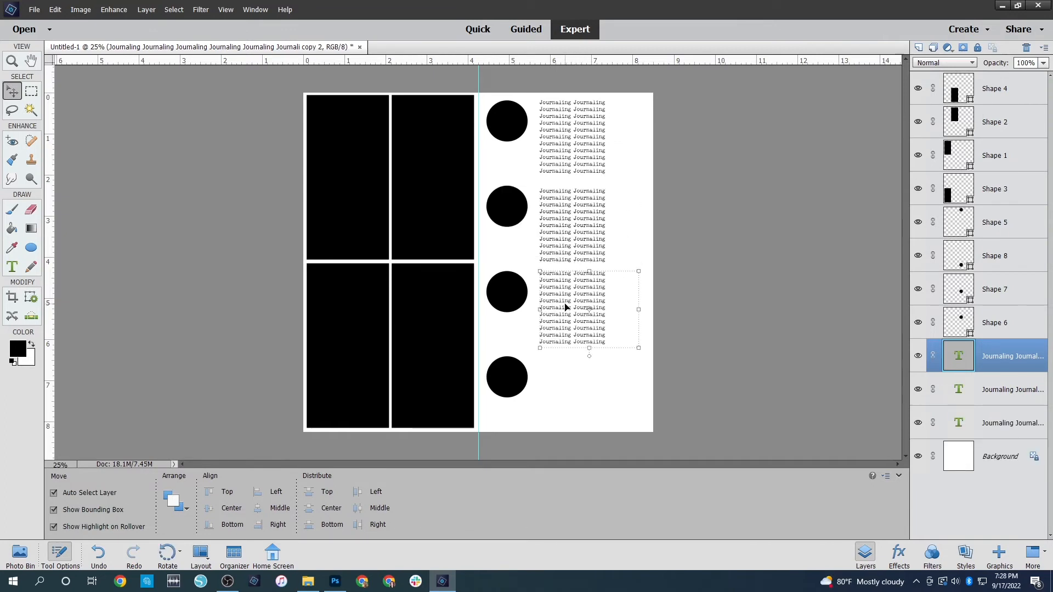
Duplicate the third journaling block and move the copy down beside the bottom circle
{"action": "right_click", "coordinate": [995, 363]}
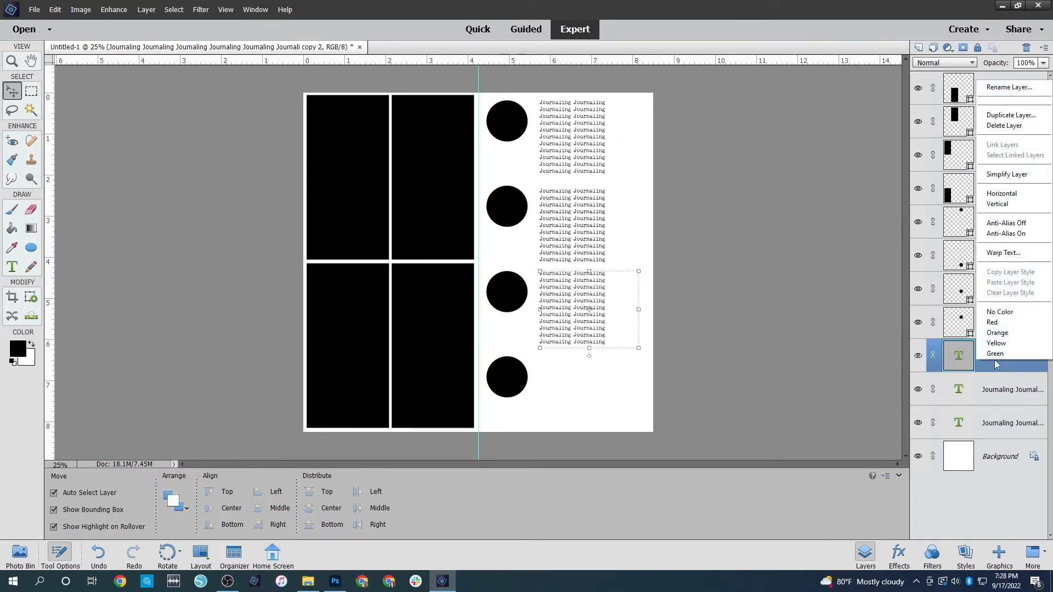
{"action": "left_click", "coordinate": [998, 114]}
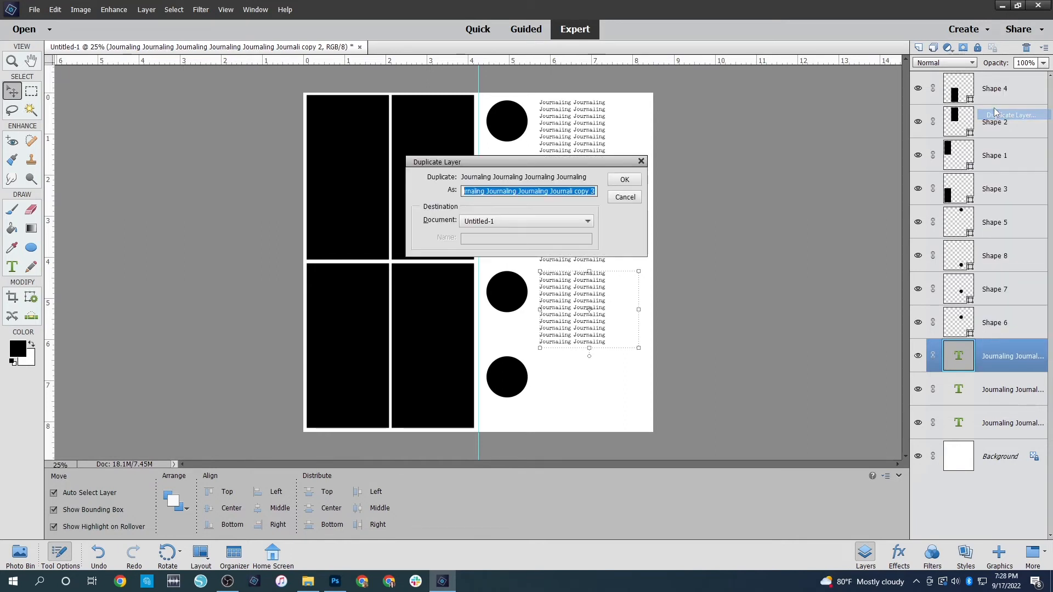
{"action": "left_click", "coordinate": [624, 179]}
{"action": "left_click_drag", "start_coordinate": [576, 261], "coordinate": [566, 385]}
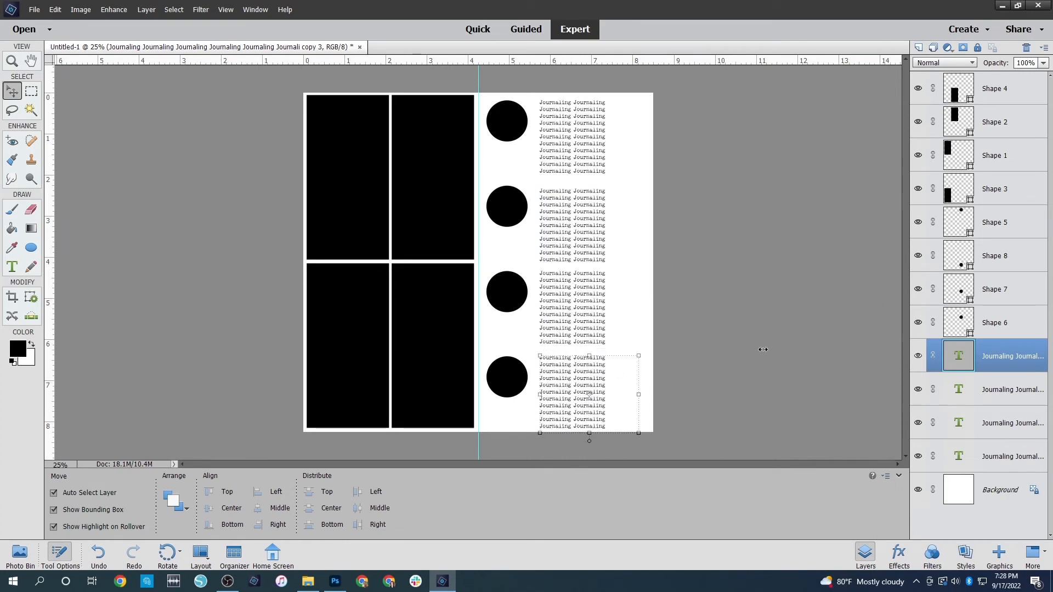
{"action": "left_click", "coordinate": [805, 338]}
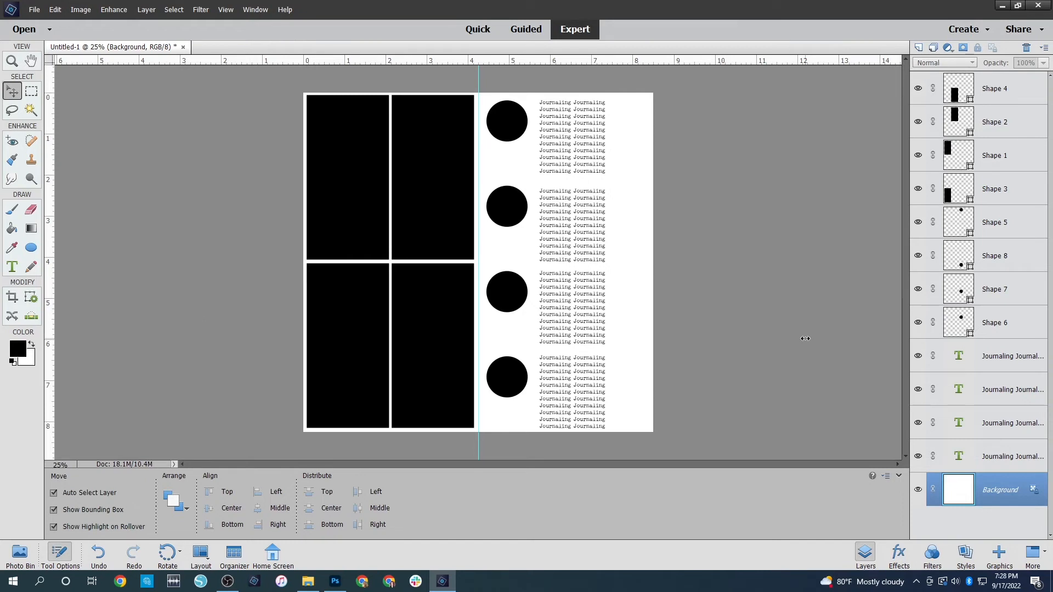
Nudge the lowest journaling block up slightly, then select all four blocks and distribute them evenly by their top edges
{"action": "left_click_drag", "start_coordinate": [662, 206], "coordinate": [500, 211]}
{"action": "left_click", "coordinate": [679, 212]}
{"action": "left_click_drag", "start_coordinate": [500, 80], "coordinate": [521, 350]}
{"action": "left_click", "coordinate": [608, 102]}
{"action": "left_click_drag", "start_coordinate": [571, 383], "coordinate": [570, 378]}
{"action": "left_click_drag", "start_coordinate": [592, 77], "coordinate": [609, 445]}
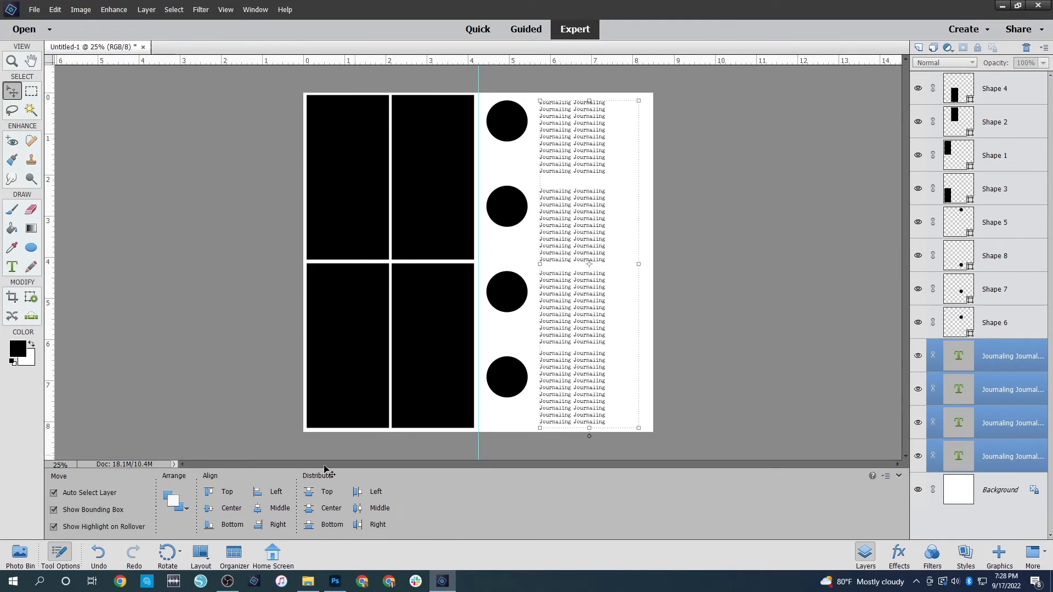
{"action": "left_click", "coordinate": [310, 495]}
Nudge the second, third and fourth circles up to line up with their journaling blocks
{"action": "left_click", "coordinate": [697, 367]}
{"action": "left_click_drag", "start_coordinate": [495, 208], "coordinate": [495, 203]}
{"action": "left_click_drag", "start_coordinate": [505, 286], "coordinate": [513, 283]}
{"action": "left_click_drag", "start_coordinate": [506, 378], "coordinate": [506, 373]}
{"action": "left_click", "coordinate": [715, 354]}
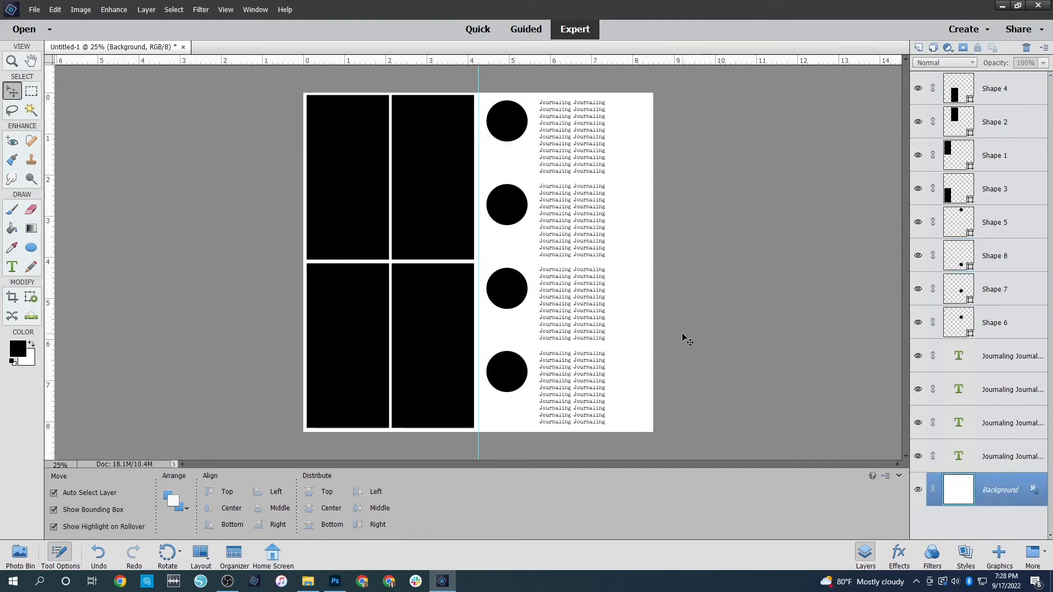
Recolor the top circle light gray
{"action": "left_click", "coordinate": [510, 125]}
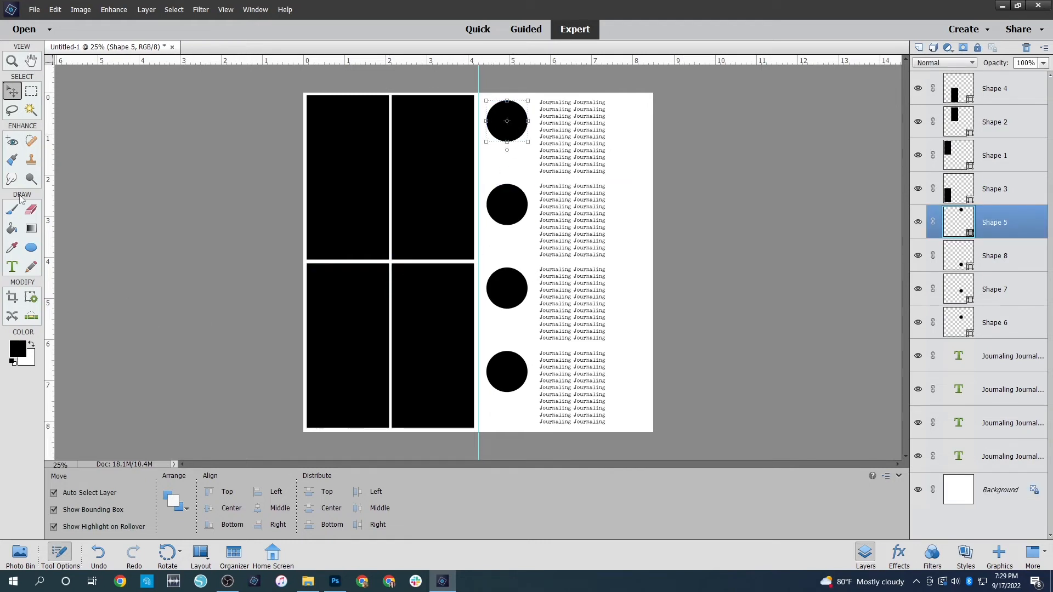
{"action": "left_click", "coordinate": [31, 248]}
{"action": "left_click", "coordinate": [135, 496]}
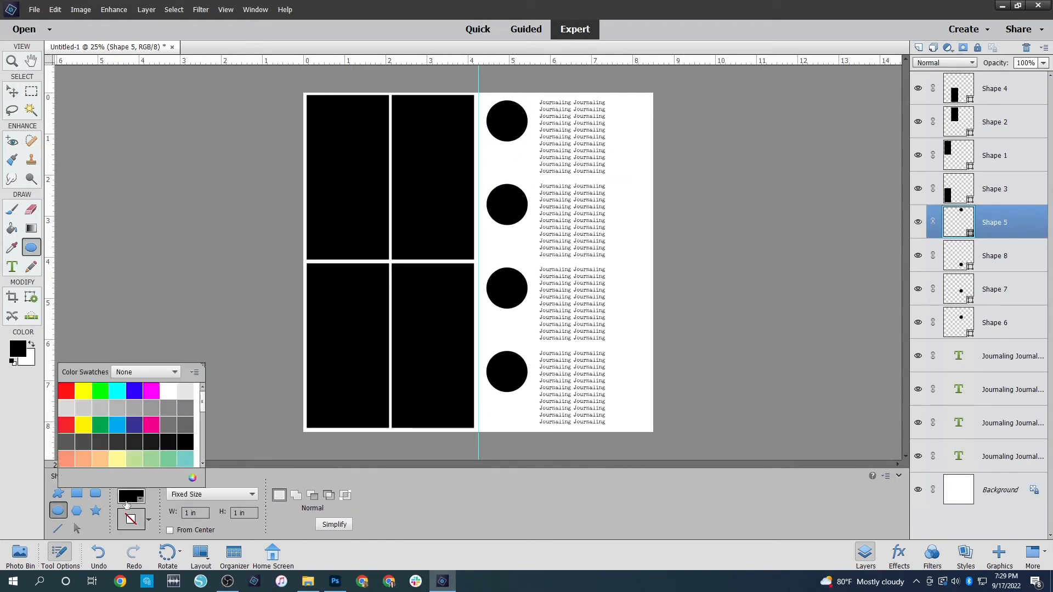
{"action": "left_click", "coordinate": [185, 391]}
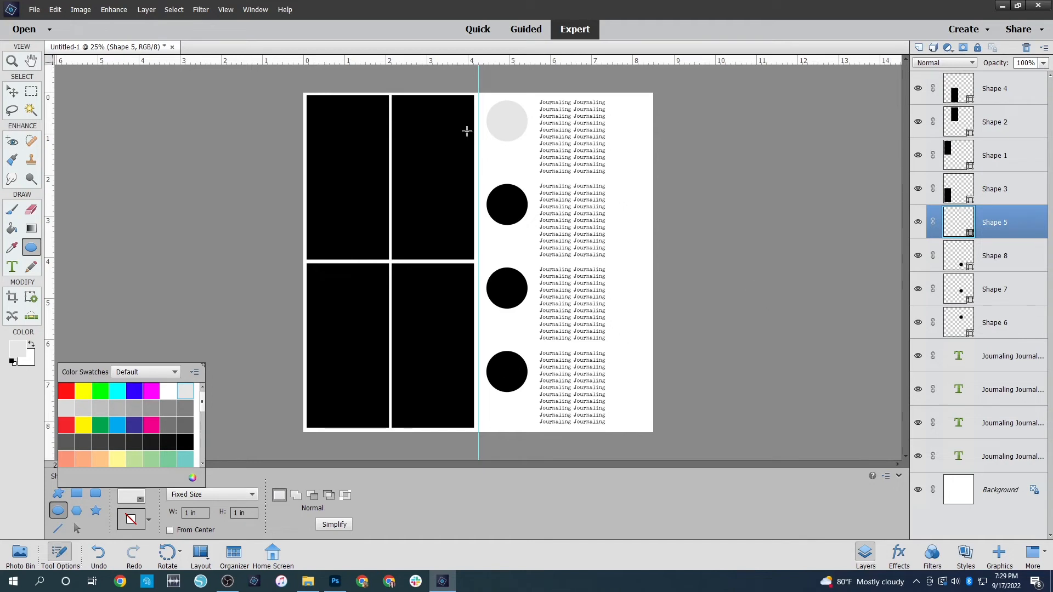
{"action": "left_click", "coordinate": [12, 91]}
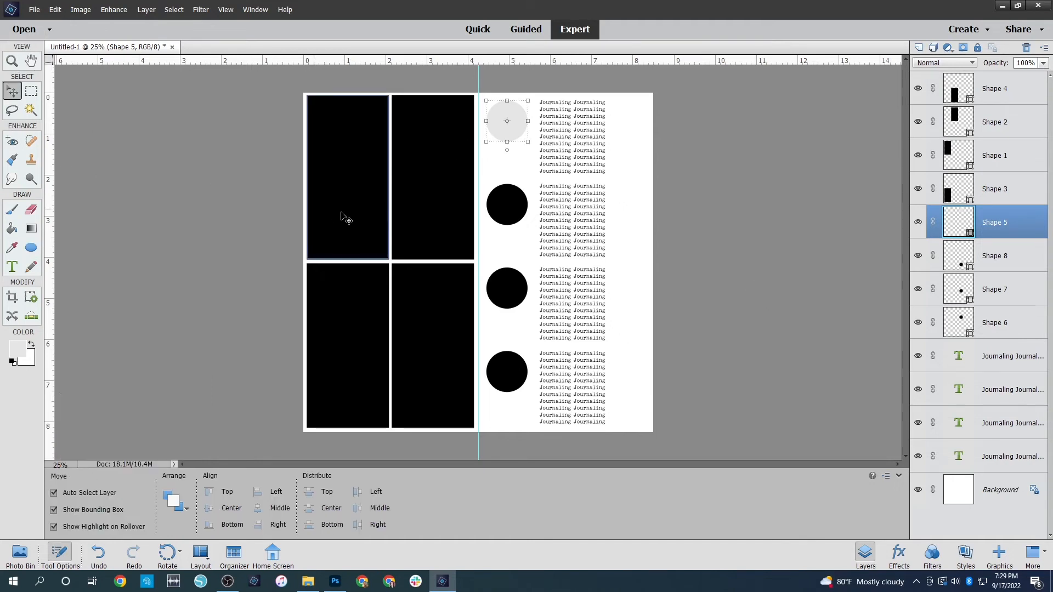
Recolor the upper-left photo rectangle light gray and undo the stray circle drawn beside the page
{"action": "left_click", "coordinate": [327, 213]}
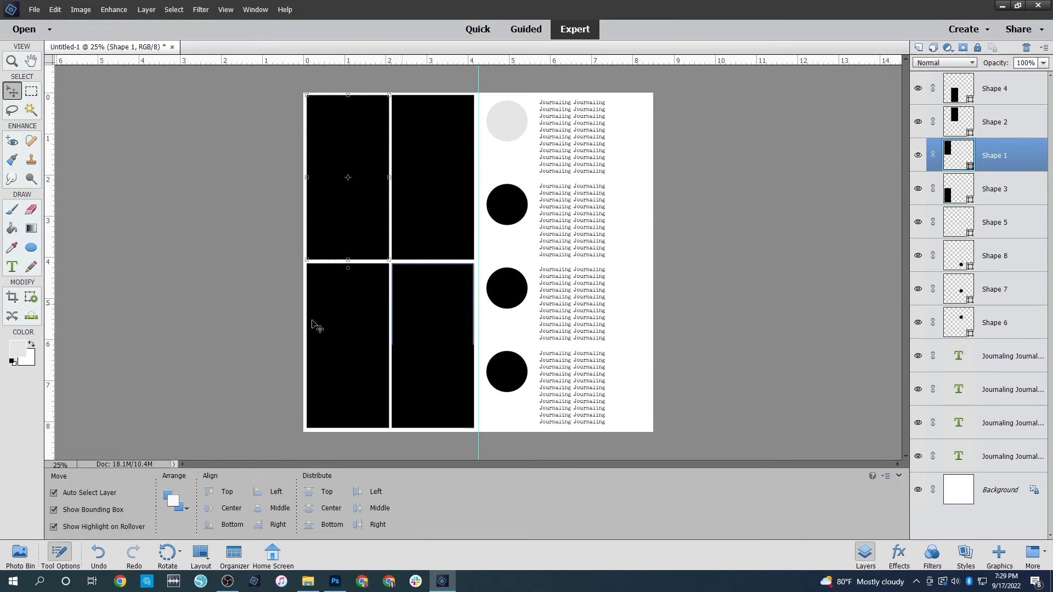
{"action": "left_click", "coordinate": [30, 248]}
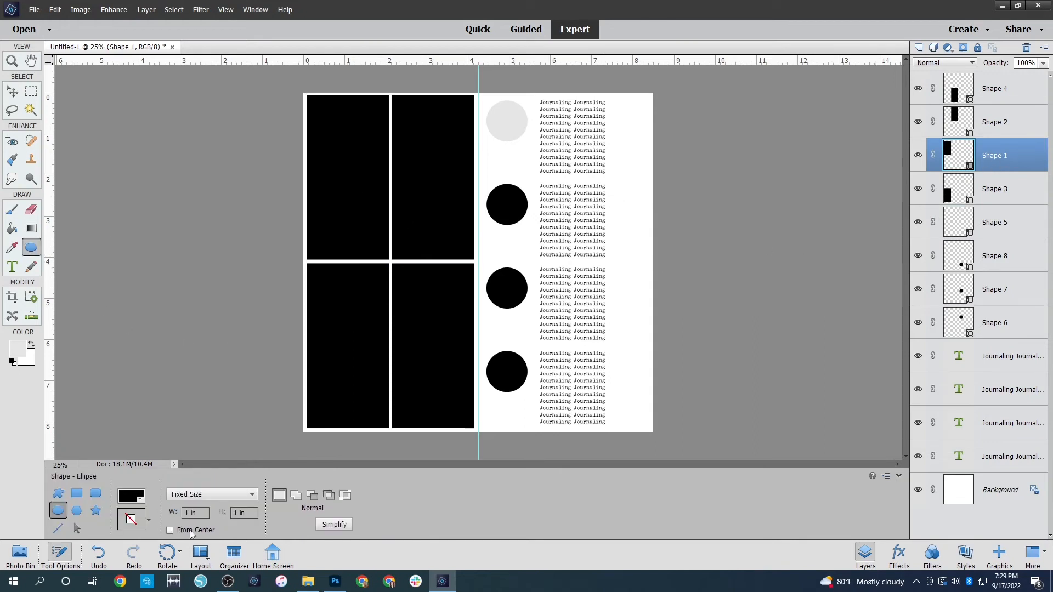
{"action": "left_click", "coordinate": [130, 496]}
{"action": "left_click", "coordinate": [188, 389]}
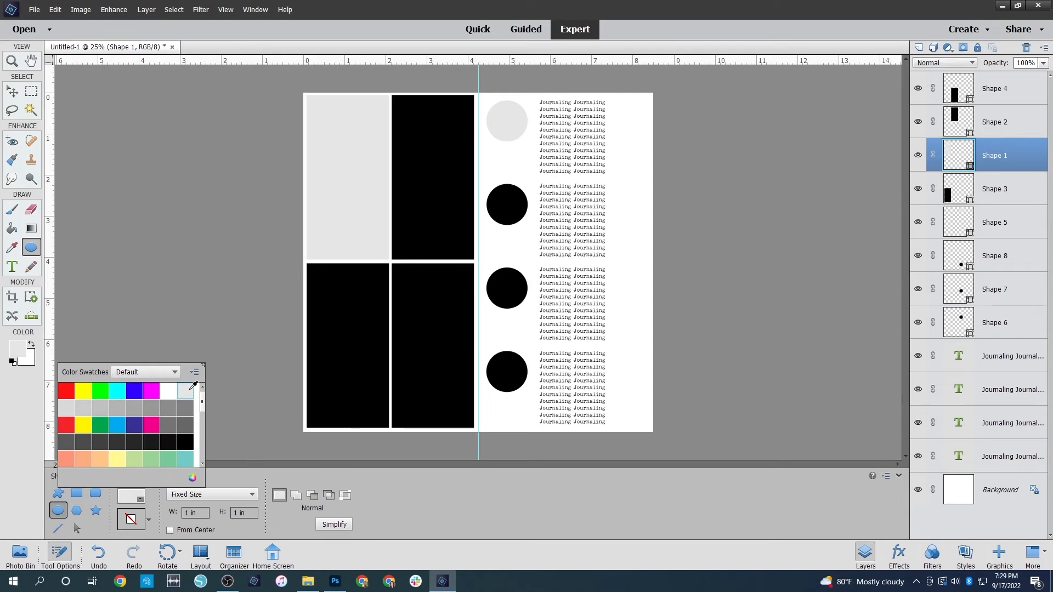
{"action": "left_click", "coordinate": [251, 218]}
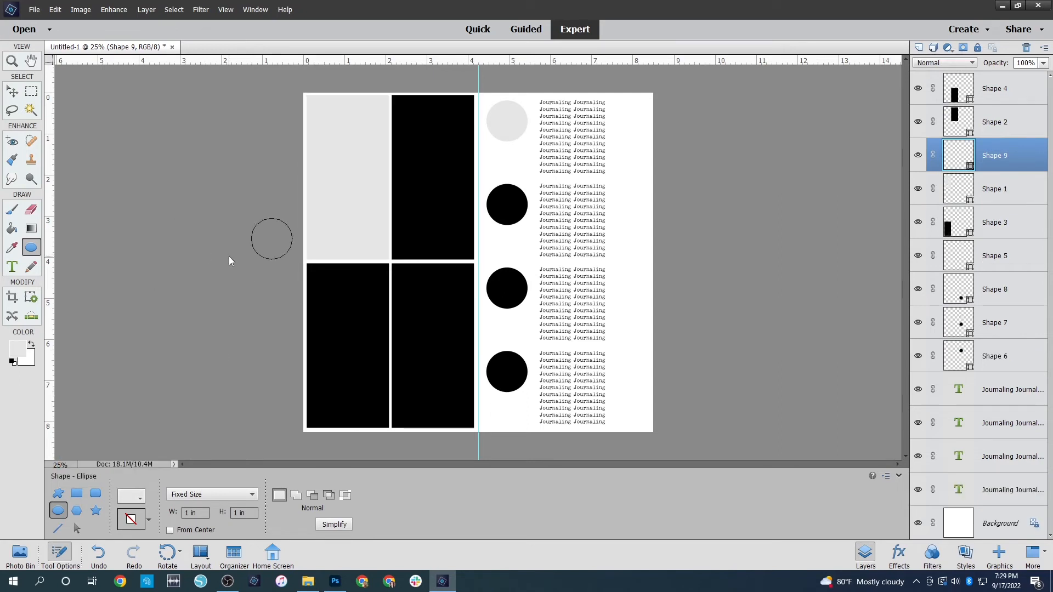
{"action": "key", "text": "ctrl+z"}
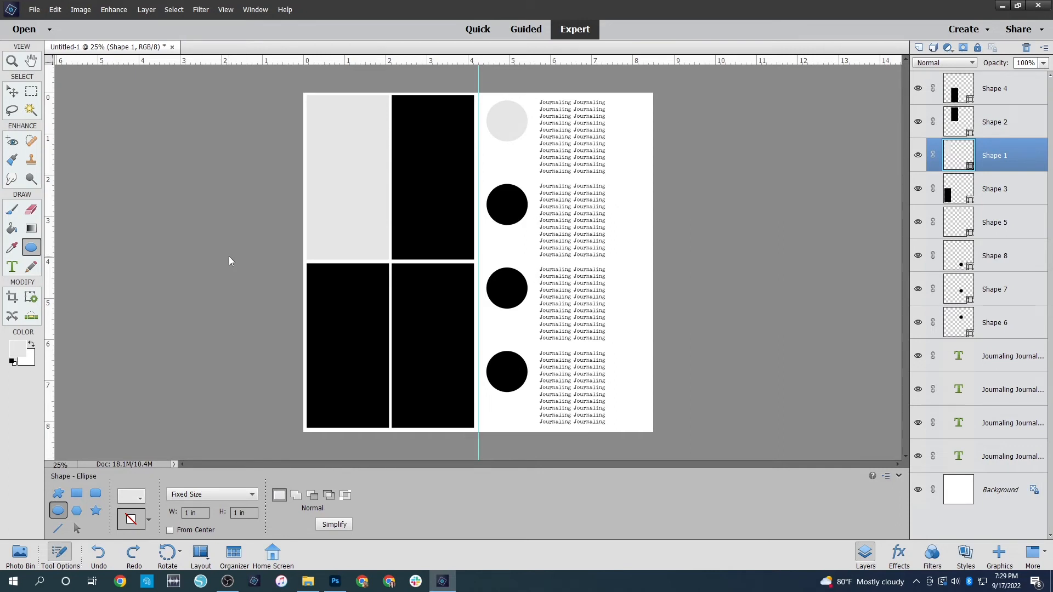
Create a new blank document 6 inches wide and 8 inches high with a white background at 300 pixels/inch
{"action": "key", "text": "ctrl+n"}
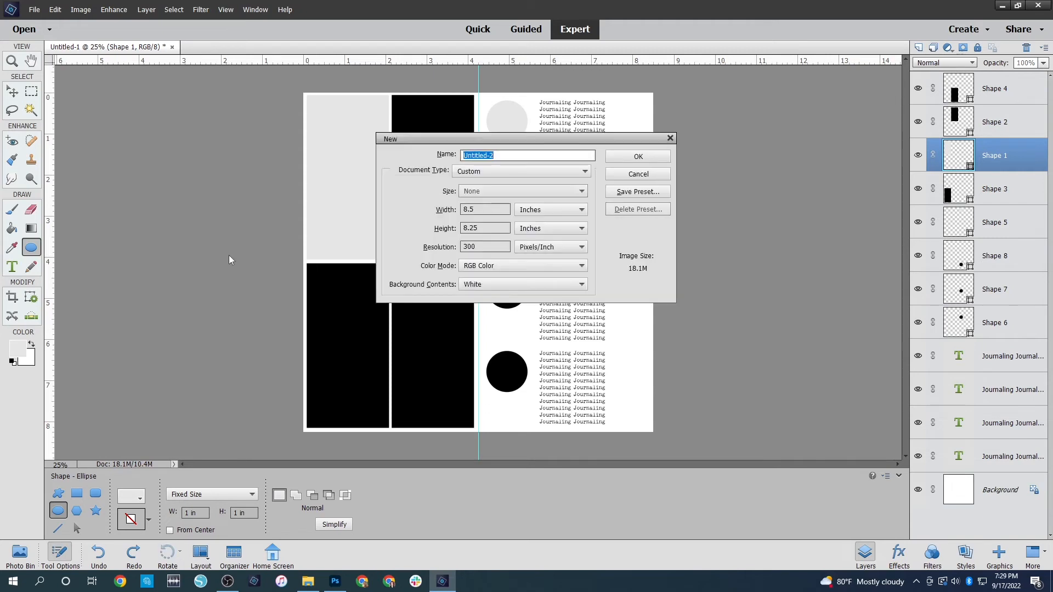
{"action": "double_click", "coordinate": [494, 209]}
{"action": "type", "text": "6"}
{"action": "key", "text": "Tab"}
{"action": "key", "text": "Tab"}
{"action": "type", "text": "8"}
{"action": "key", "text": "Return"}
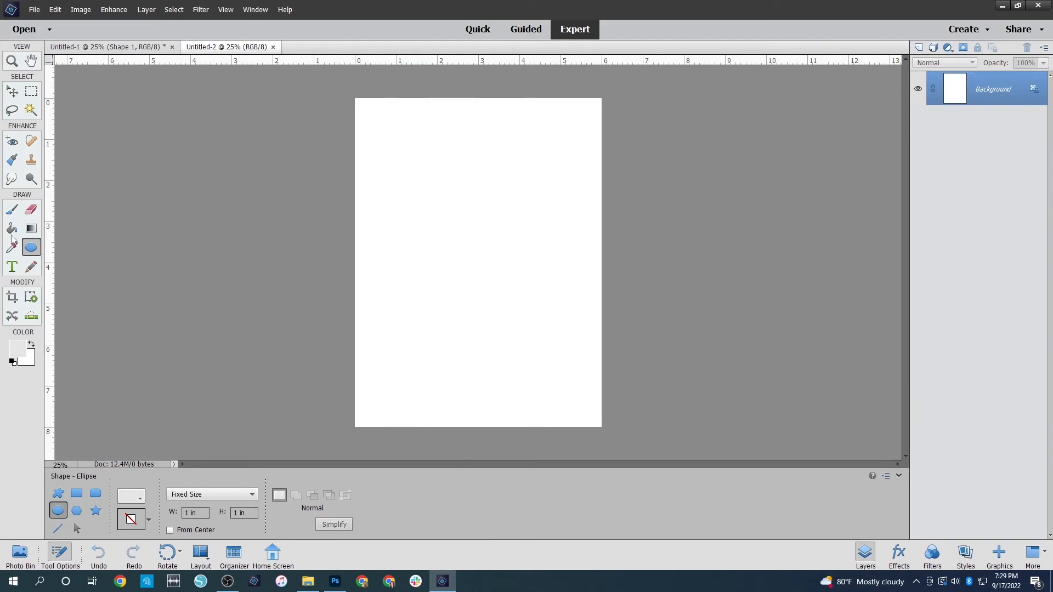
Draw a light gray 6 x 0.25 inch rectangle and position it as a strip across the middle of the page
{"action": "left_click", "coordinate": [77, 493]}
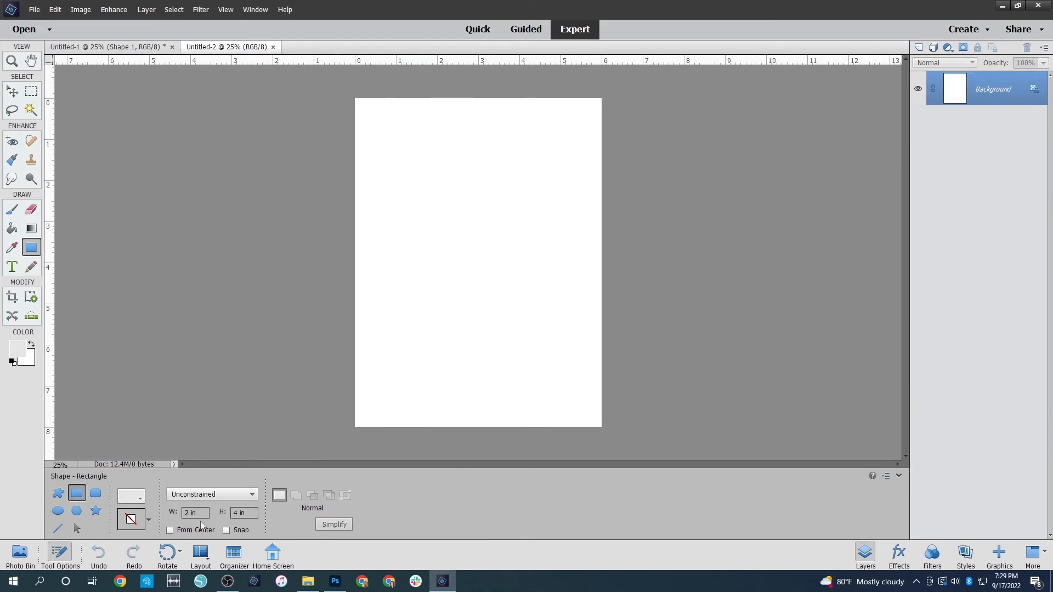
{"action": "left_click", "coordinate": [186, 511]}
{"action": "type", "text": "6"}
{"action": "key", "text": "Tab"}
{"action": "type", "text": ".25"}
{"action": "left_click", "coordinate": [507, 255]}
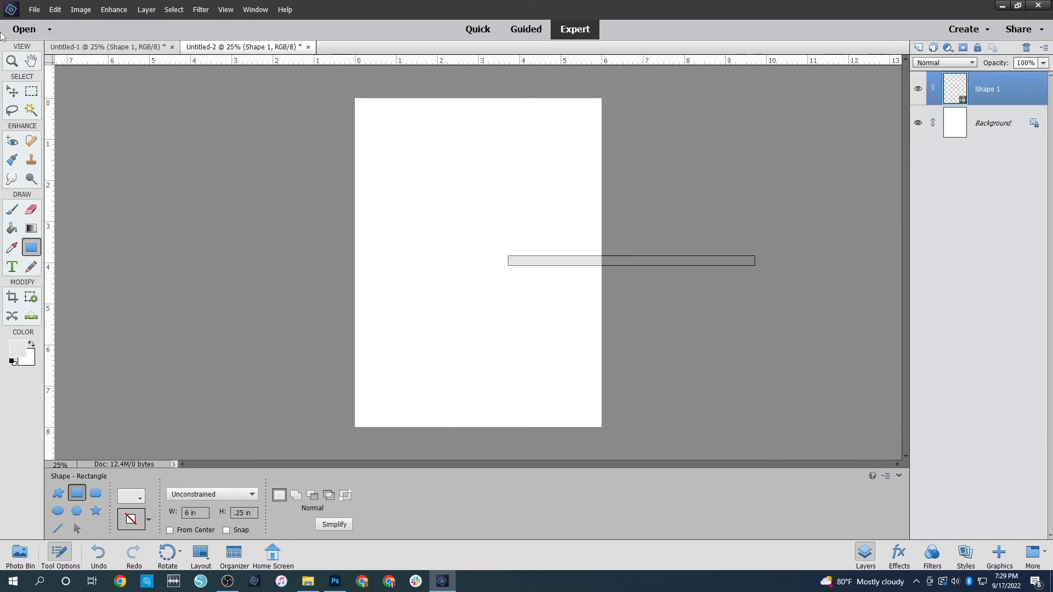
{"action": "left_click", "coordinate": [12, 91]}
{"action": "left_click_drag", "start_coordinate": [570, 264], "coordinate": [432, 265]}
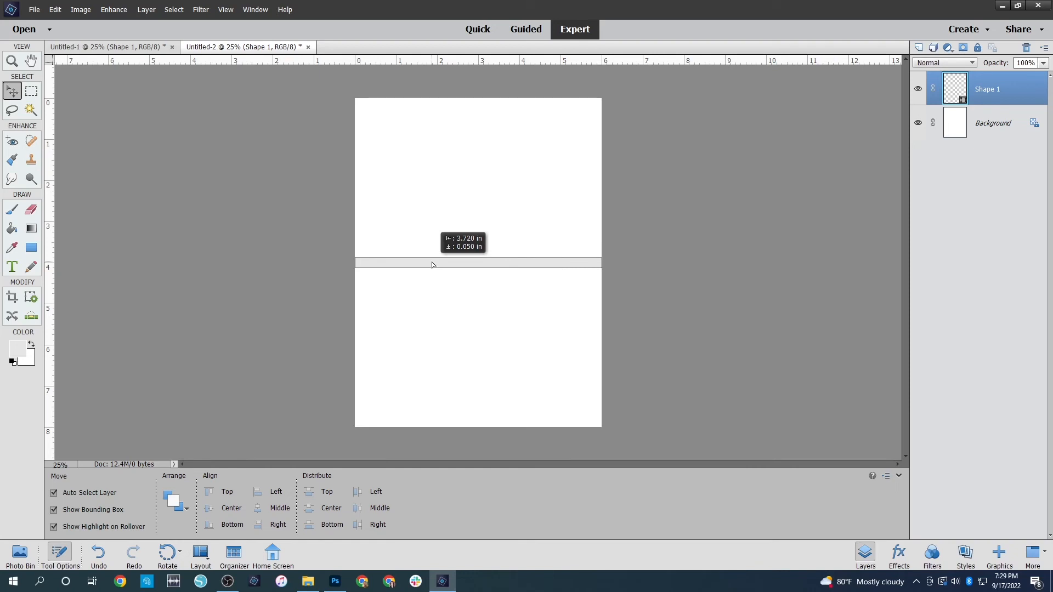
{"action": "left_click", "coordinate": [494, 311]}
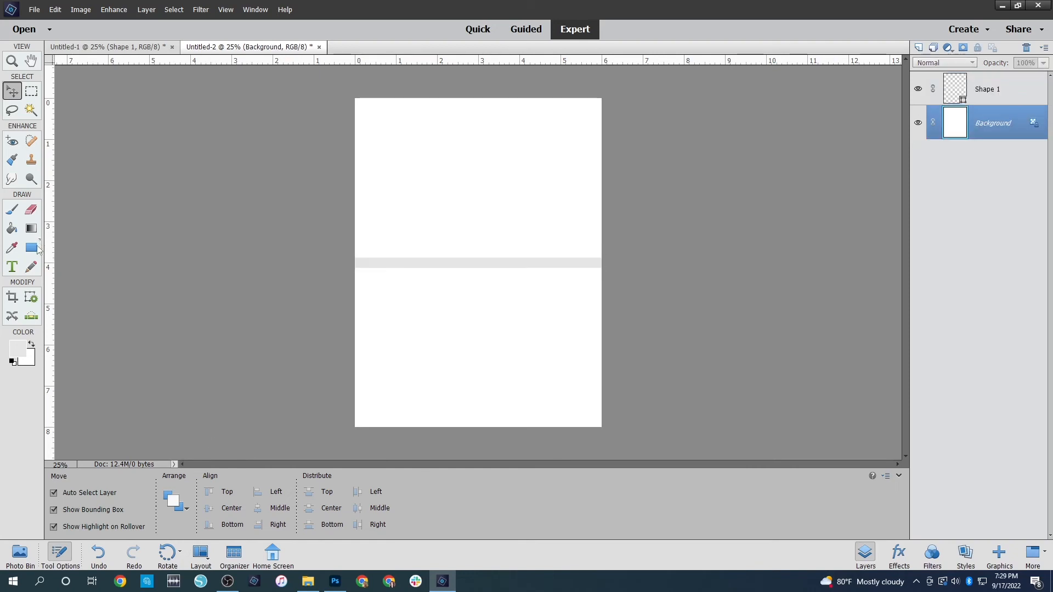
Try a 2 x 2 inch light gray square below the strip and delete it
{"action": "left_click", "coordinate": [31, 248]}
{"action": "left_click_drag", "start_coordinate": [189, 513], "coordinate": [182, 514]}
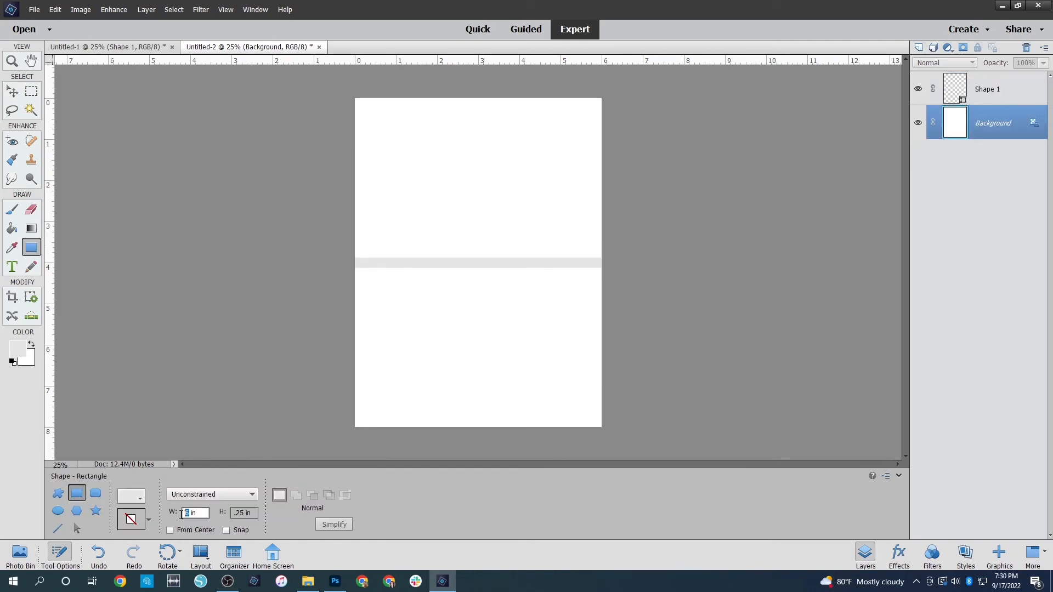
{"action": "type", "text": "2"}
{"action": "key", "text": "Tab"}
{"action": "type", "text": "2"}
{"action": "key", "text": "Return"}
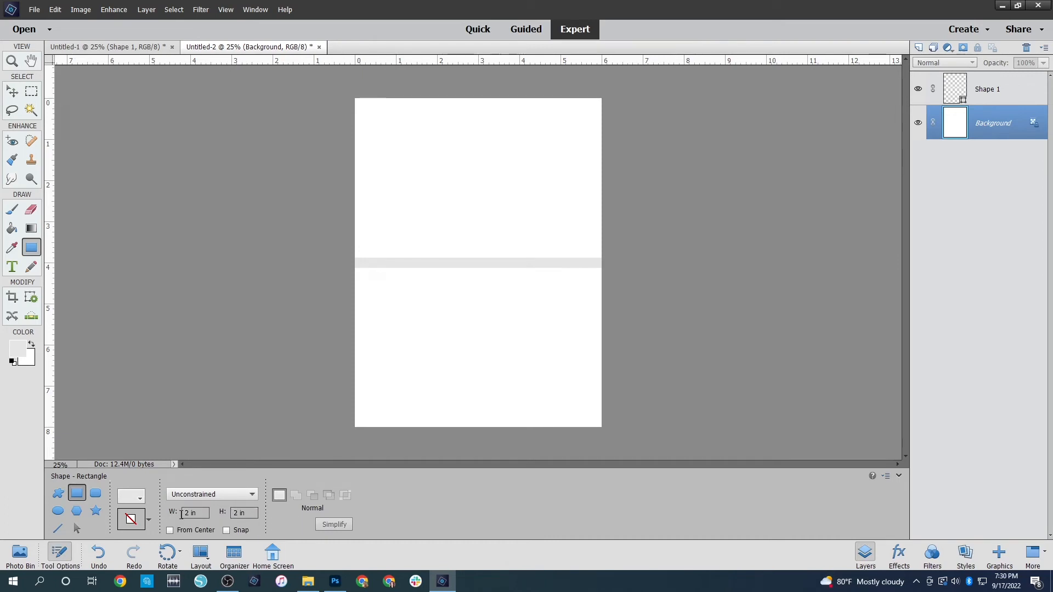
{"action": "left_click", "coordinate": [446, 304]}
{"action": "key", "text": "v"}
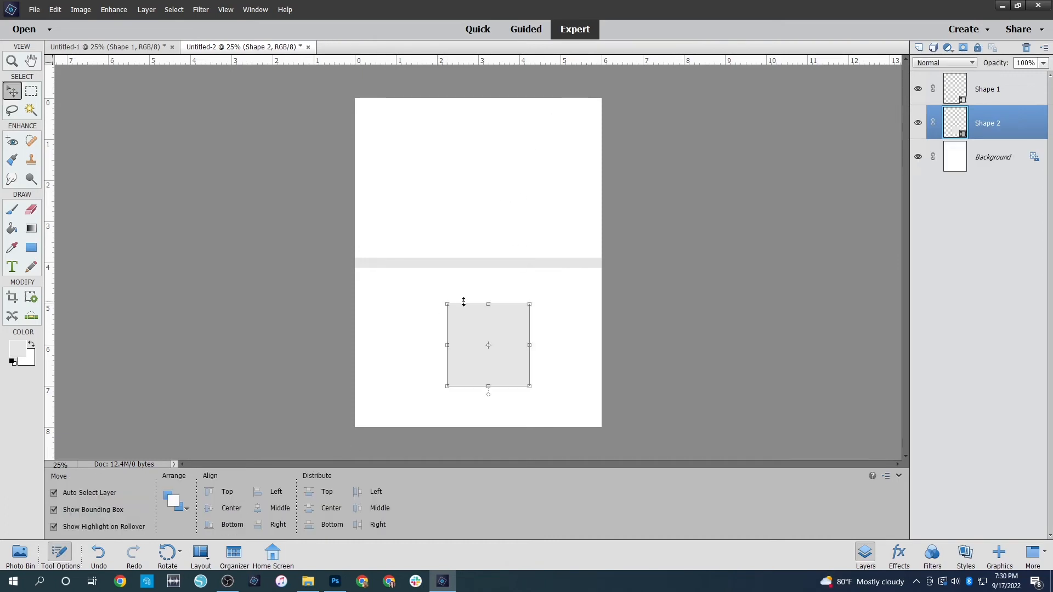
{"action": "key", "text": "Delete"}
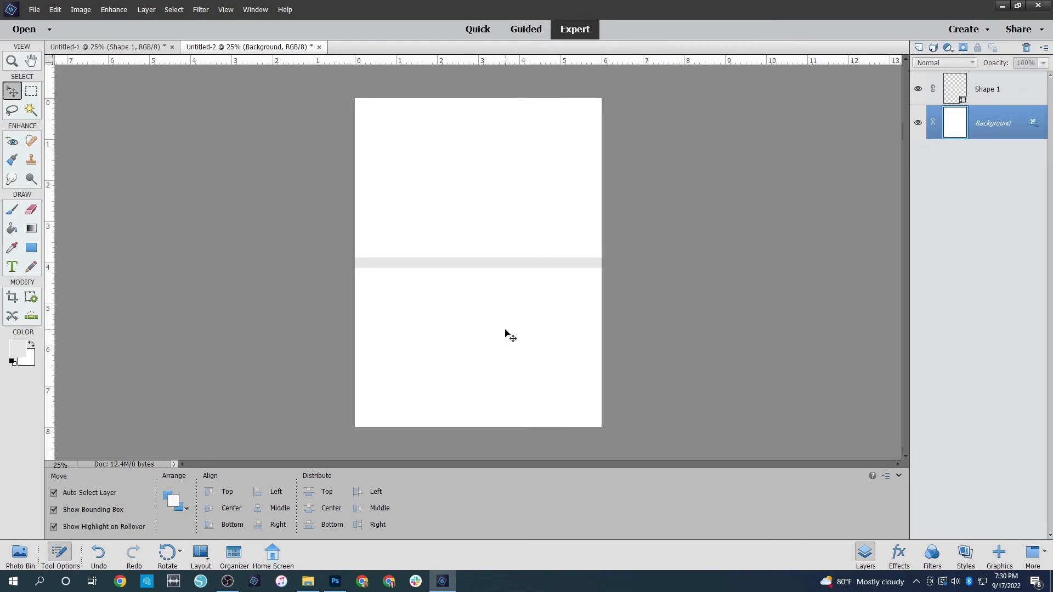
Draw a light gray 1.75 x 1.75 inch square on the page
{"action": "left_click", "coordinate": [30, 249]}
{"action": "double_click", "coordinate": [186, 512]}
{"action": "type", "text": "1.75"}
{"action": "key", "text": "Tab"}
{"action": "type", "text": "1.7"}
{"action": "key", "text": "Num_Lock"}
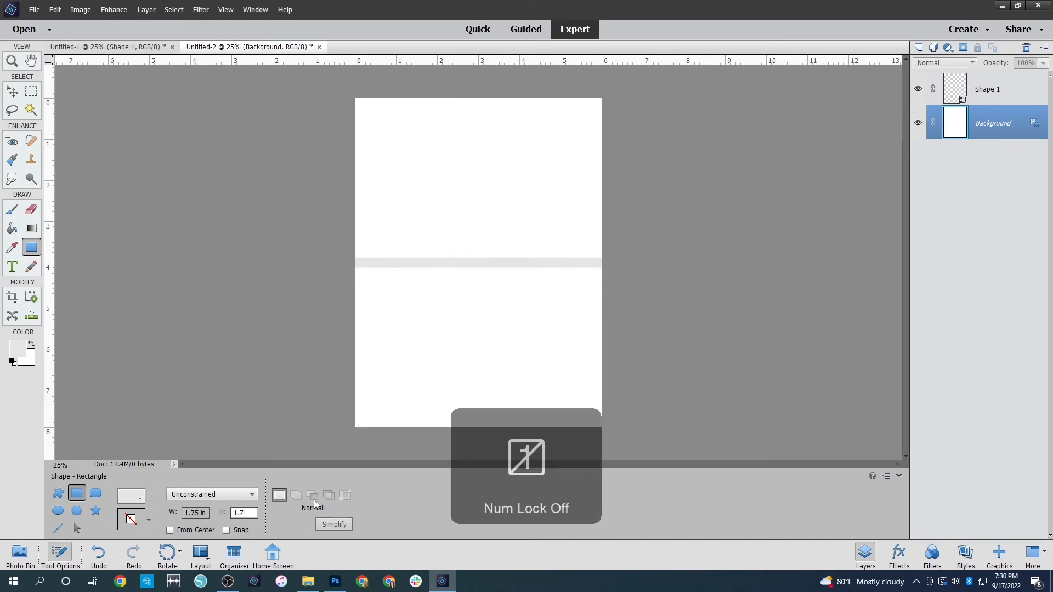
{"action": "key", "text": "Num_Lock"}
{"action": "type", "text": "5"}
{"action": "key", "text": "Return"}
{"action": "left_click", "coordinate": [486, 224]}
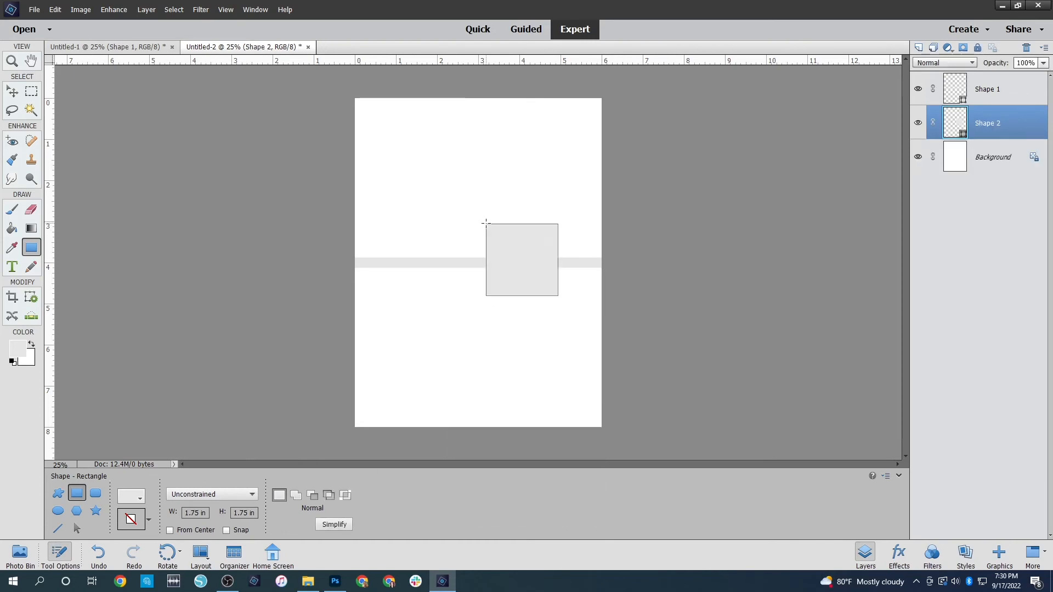
Move the 1.75 inch square to the page's upper-left corner, leaving a small margin along both edges
{"action": "key", "text": "v"}
{"action": "left_click_drag", "start_coordinate": [541, 271], "coordinate": [413, 157]}
{"action": "key", "text": "ctrl+z"}
{"action": "left_click_drag", "start_coordinate": [494, 235], "coordinate": [408, 118]}
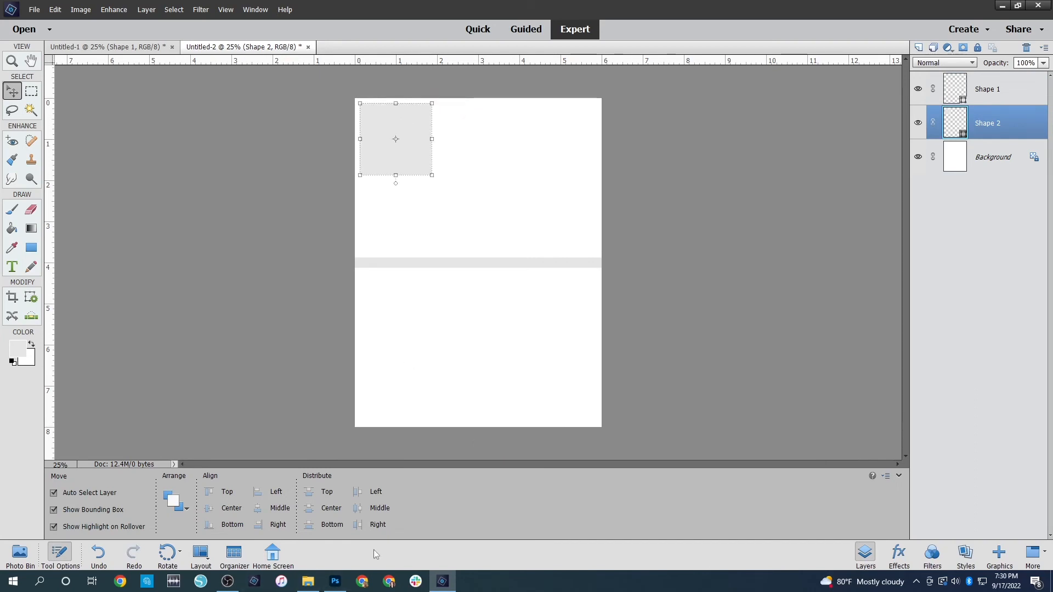
Add three more light gray 1.75 x 1.75 inch squares around the middle and lower half of the page
{"action": "left_click", "coordinate": [21, 247]}
{"action": "left_click", "coordinate": [34, 250]}
{"action": "left_click", "coordinate": [481, 217]}
{"action": "left_click", "coordinate": [441, 288]}
{"action": "left_click", "coordinate": [551, 317]}
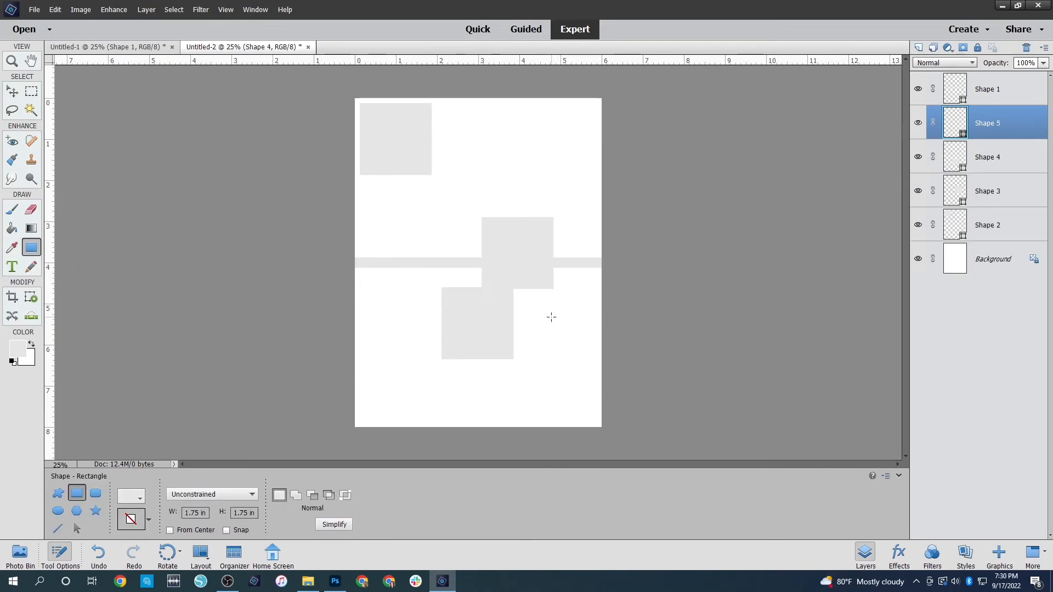
Add two more 1.75 x 1.75 inch squares to the lower half and arrange three squares in a row across the page's top
{"action": "left_click", "coordinate": [412, 348]}
{"action": "left_click", "coordinate": [402, 294]}
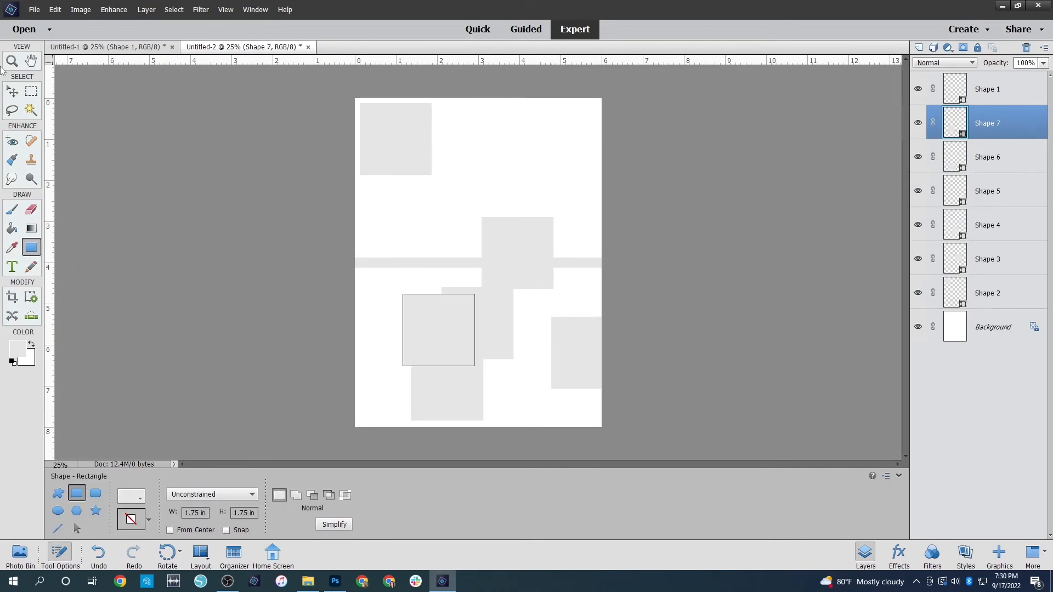
{"action": "left_click", "coordinate": [14, 95]}
{"action": "left_click_drag", "start_coordinate": [540, 239], "coordinate": [496, 125]}
{"action": "left_click_drag", "start_coordinate": [573, 337], "coordinate": [545, 126]}
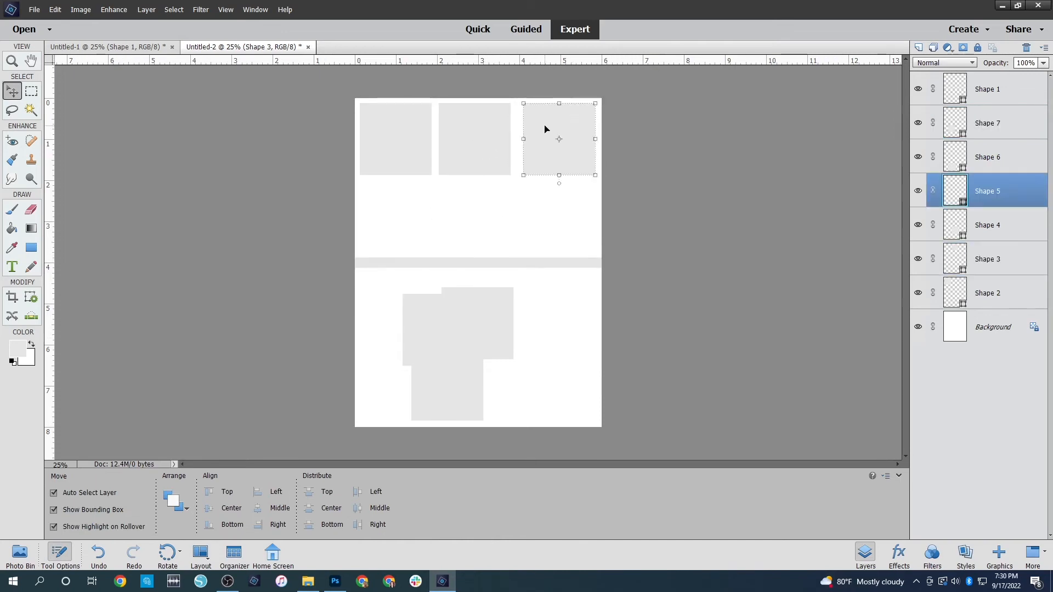
{"action": "left_click", "coordinate": [478, 145]}
{"action": "left_click_drag", "start_coordinate": [477, 145], "coordinate": [481, 141]}
{"action": "left_click_drag", "start_coordinate": [398, 162], "coordinate": [407, 150]}
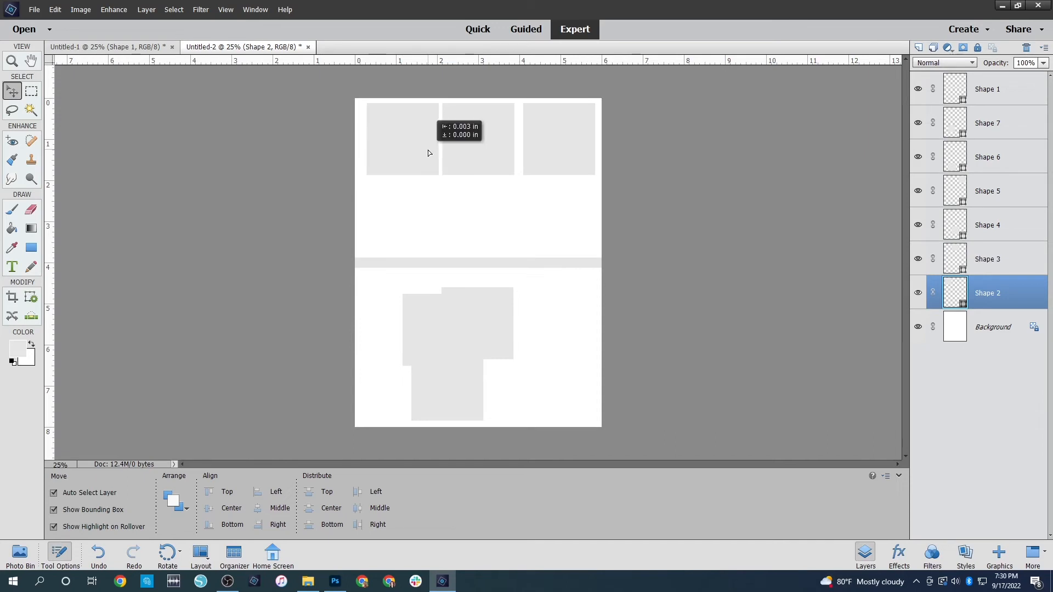
Try to distribute the top row's three squares evenly by their horizontal centers
{"action": "left_click_drag", "start_coordinate": [357, 129], "coordinate": [596, 142]}
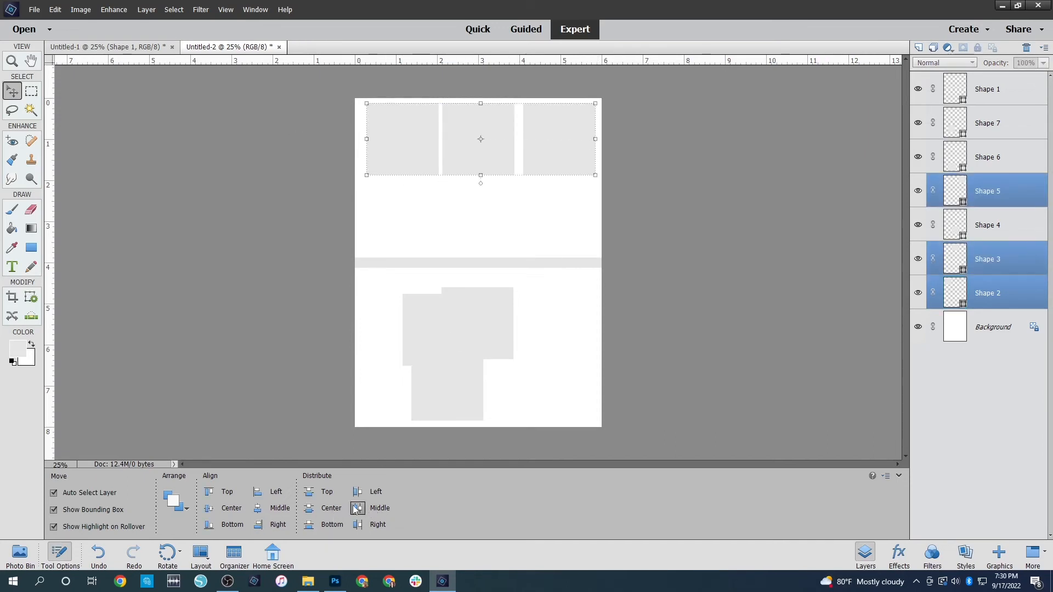
{"action": "left_click", "coordinate": [372, 511]}
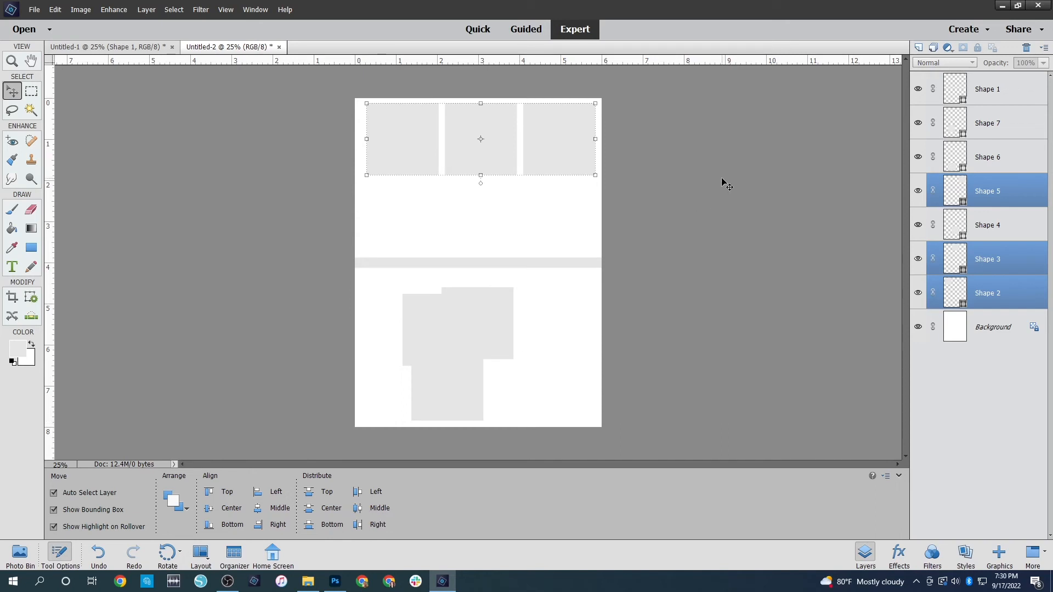
{"action": "key", "text": "ctrl"}
{"action": "key", "text": "ctrl+z"}
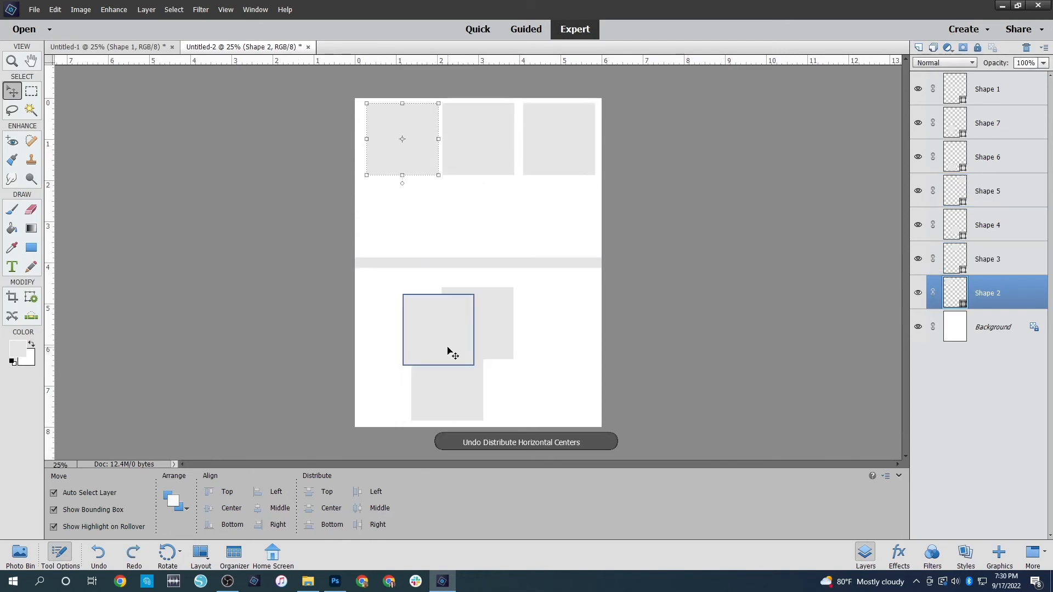
Distribute the three squares in the top row evenly by their left edges
{"action": "left_click_drag", "start_coordinate": [318, 109], "coordinate": [658, 113]}
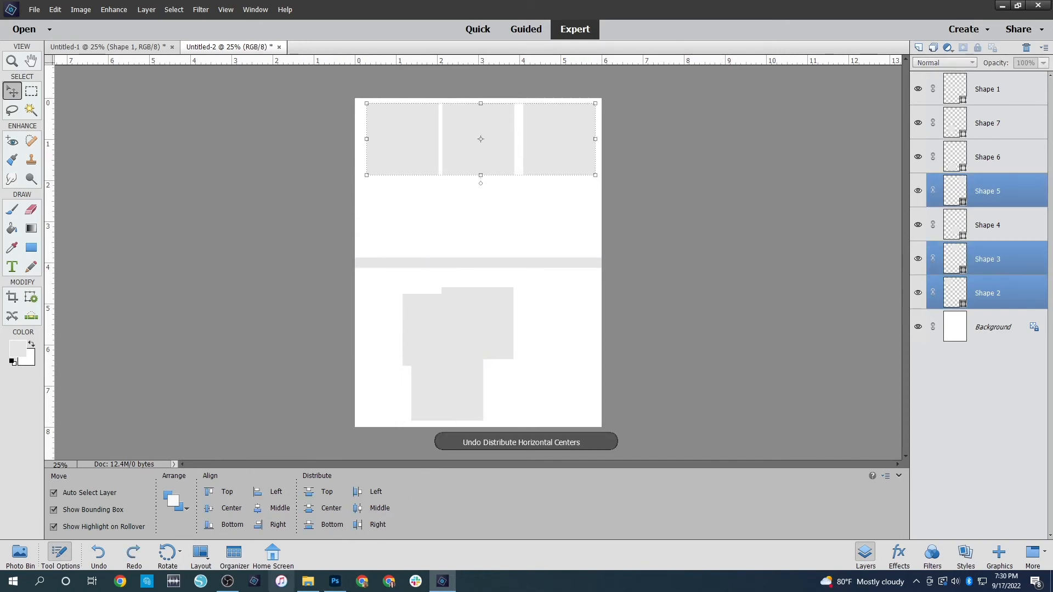
{"action": "left_click", "coordinate": [357, 491]}
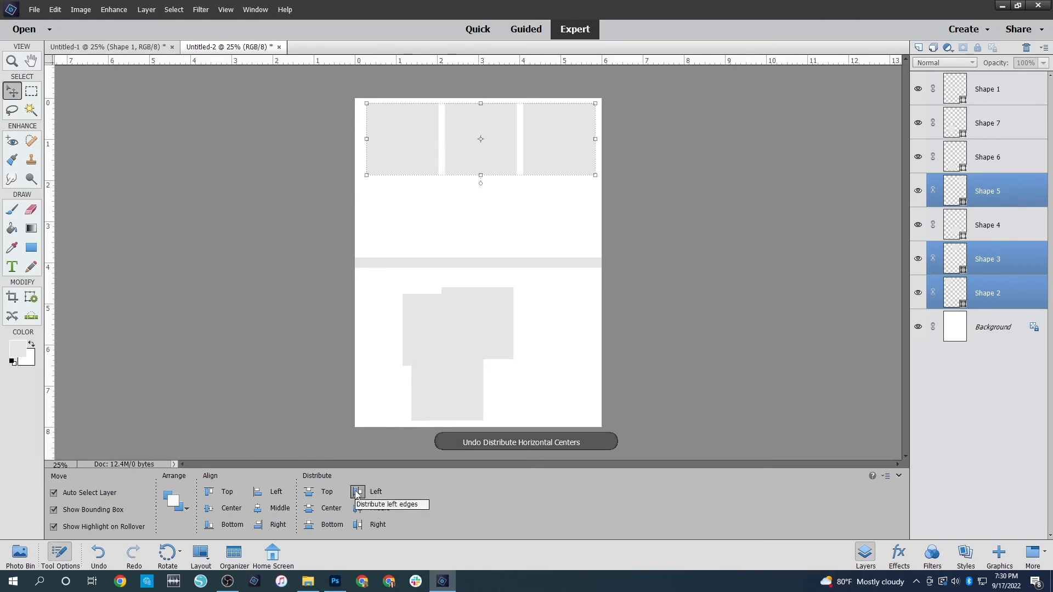
{"action": "left_click", "coordinate": [665, 235]}
Move the three remaining squares into a second row between the top row and the strip, one under each upper square
{"action": "left_click_drag", "start_coordinate": [482, 321], "coordinate": [482, 210]}
{"action": "left_click_drag", "start_coordinate": [420, 321], "coordinate": [401, 209]}
{"action": "left_click_drag", "start_coordinate": [437, 393], "coordinate": [552, 221]}
{"action": "left_click", "coordinate": [701, 232]}
Select all six squares and shift the grid slightly so it sits centered above the strip
{"action": "left_click_drag", "start_coordinate": [647, 159], "coordinate": [323, 224]}
{"action": "mouse_move", "coordinate": [493, 212]}
{"action": "left_mouse_down"}
{"action": "mouse_move", "coordinate": [484, 209]}
{"action": "mouse_move", "coordinate": [495, 214]}
{"action": "left_mouse_up"}
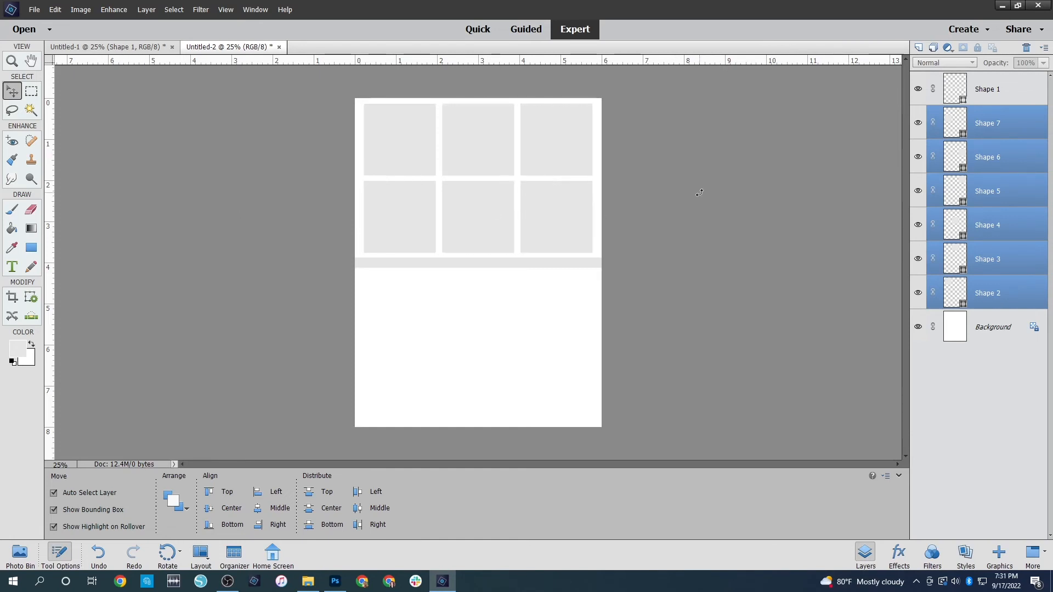
{"action": "left_click", "coordinate": [699, 193]}
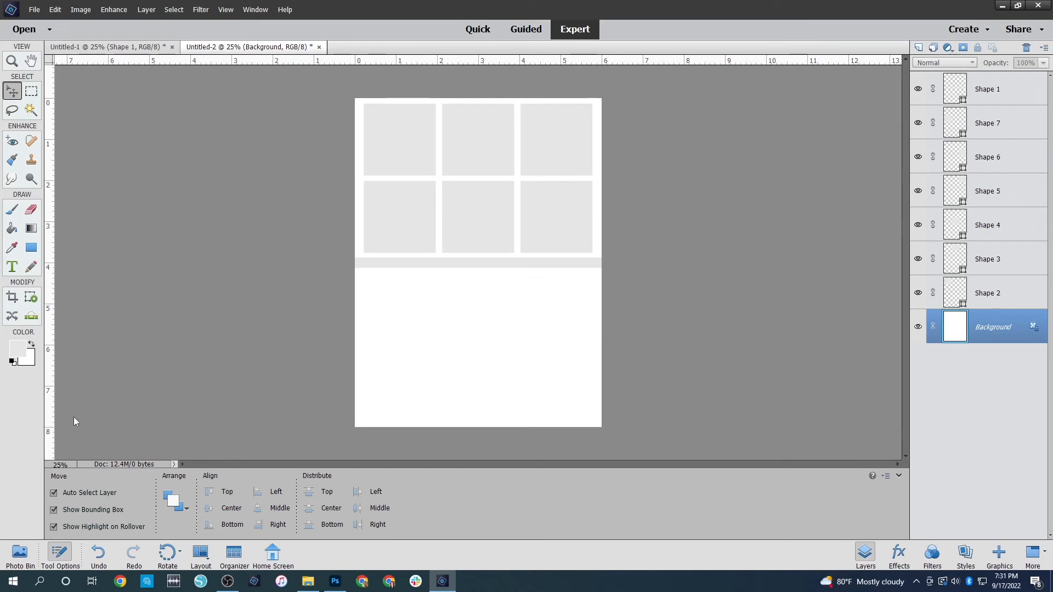
Draw an unconstrained light gray rectangle, about 3.4 x 0.6 inches, centered just below the strip
{"action": "left_click", "coordinate": [31, 247]}
{"action": "left_click_drag", "start_coordinate": [454, 286], "coordinate": [515, 284]}
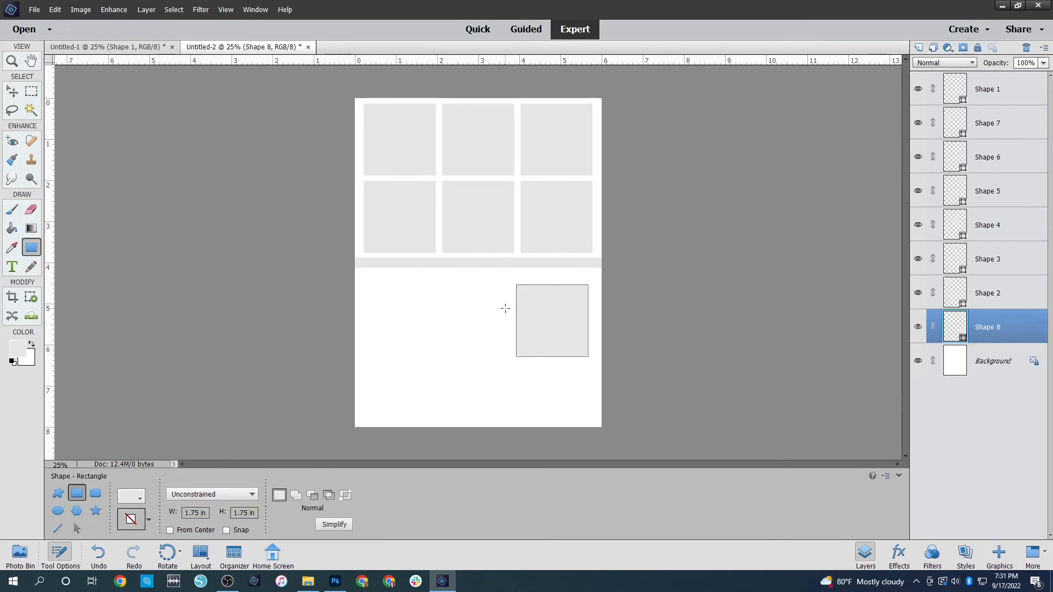
{"action": "key", "text": "ctrl+z"}
{"action": "left_click", "coordinate": [252, 494]}
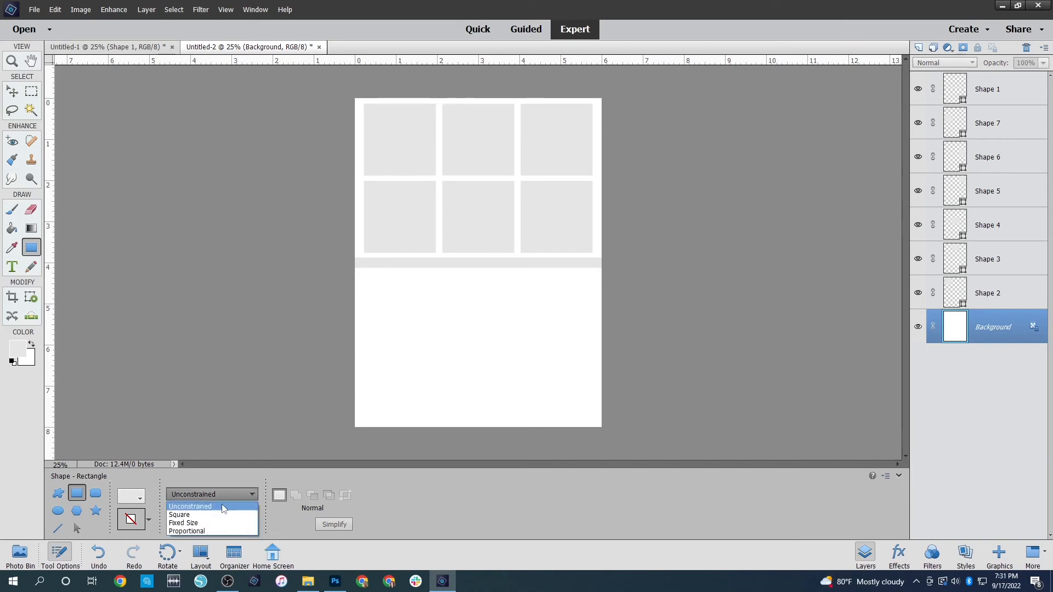
{"action": "left_click", "coordinate": [204, 506]}
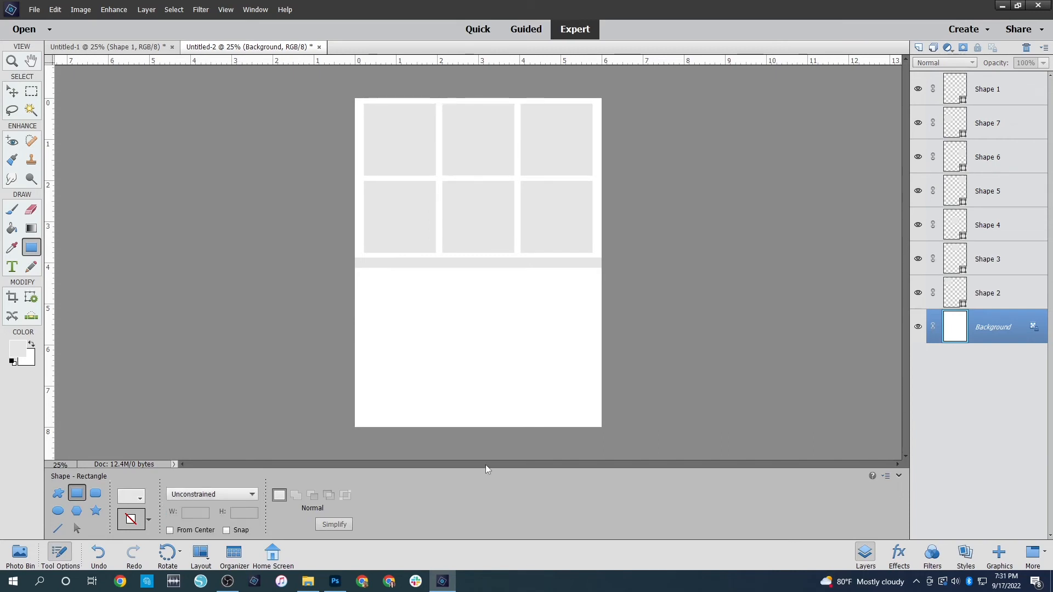
{"action": "left_click_drag", "start_coordinate": [410, 274], "coordinate": [548, 298]}
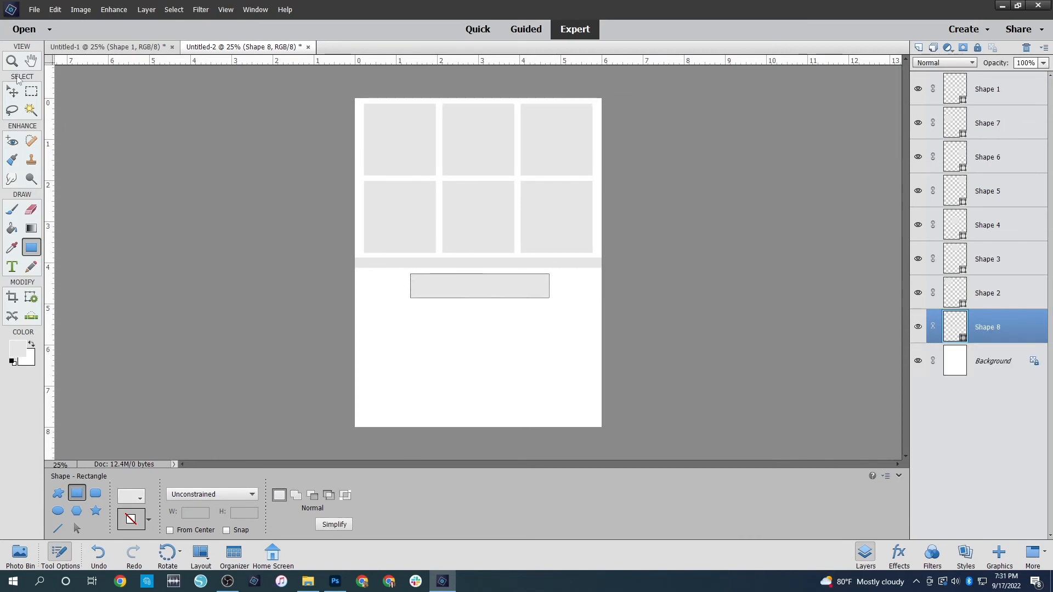
Add a text box across the area below the small rectangle and paste repeated "Journaling" placeholder text into it
{"action": "left_click", "coordinate": [12, 267]}
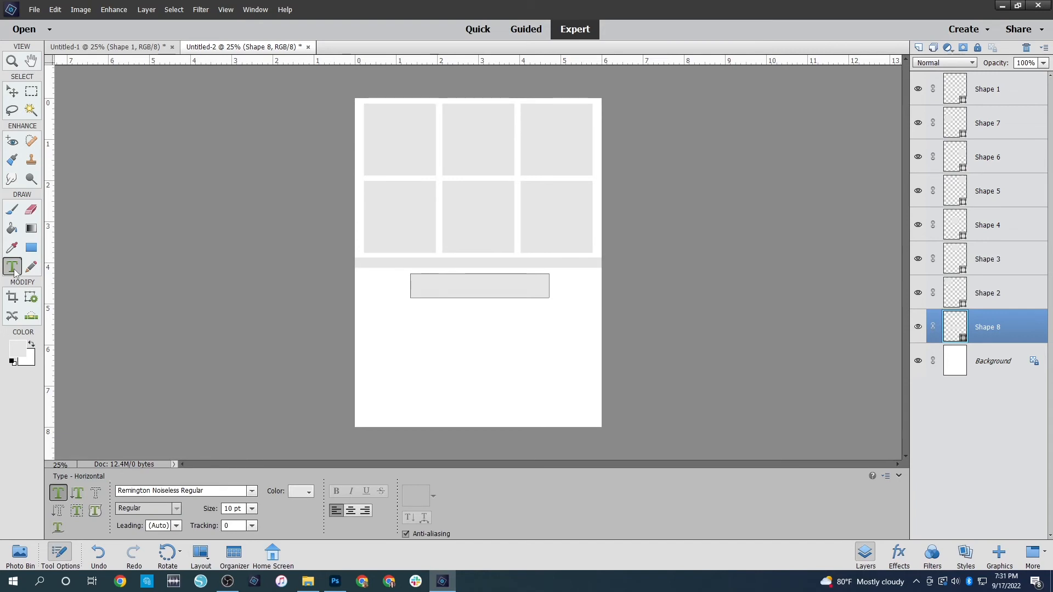
{"action": "left_click_drag", "start_coordinate": [369, 308], "coordinate": [592, 418]}
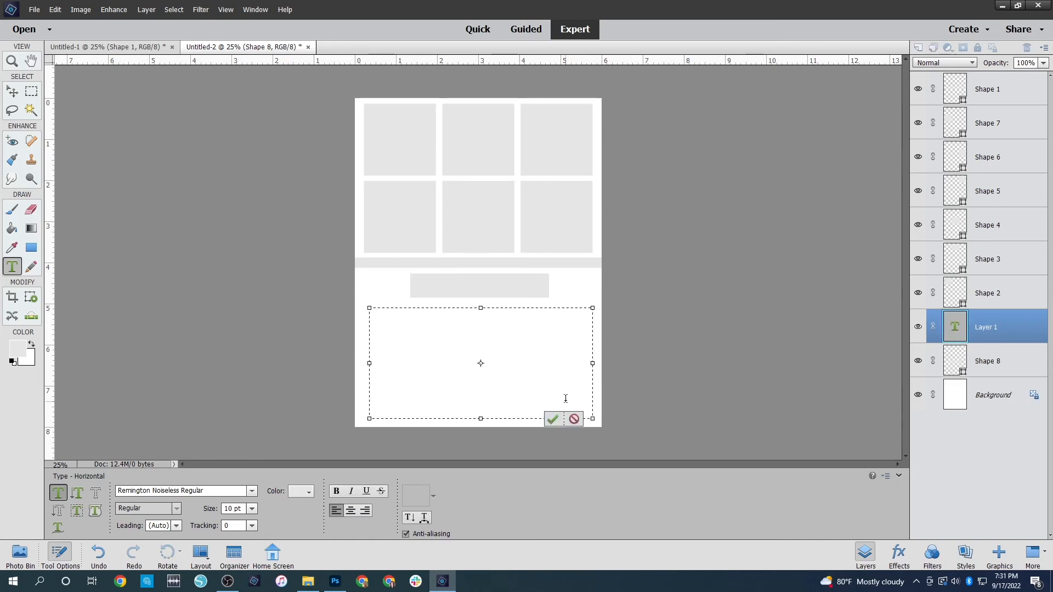
{"action": "key", "text": "ctrl+v"}
{"action": "key", "text": "ctrl+v"}
{"action": "key", "text": "ctrl+v"}
{"action": "key", "text": "ctrl+v"}
{"action": "key", "text": "ctrl+v"}
{"action": "key", "text": "ctrl+v"}
{"action": "key", "text": "ctrl+v"}
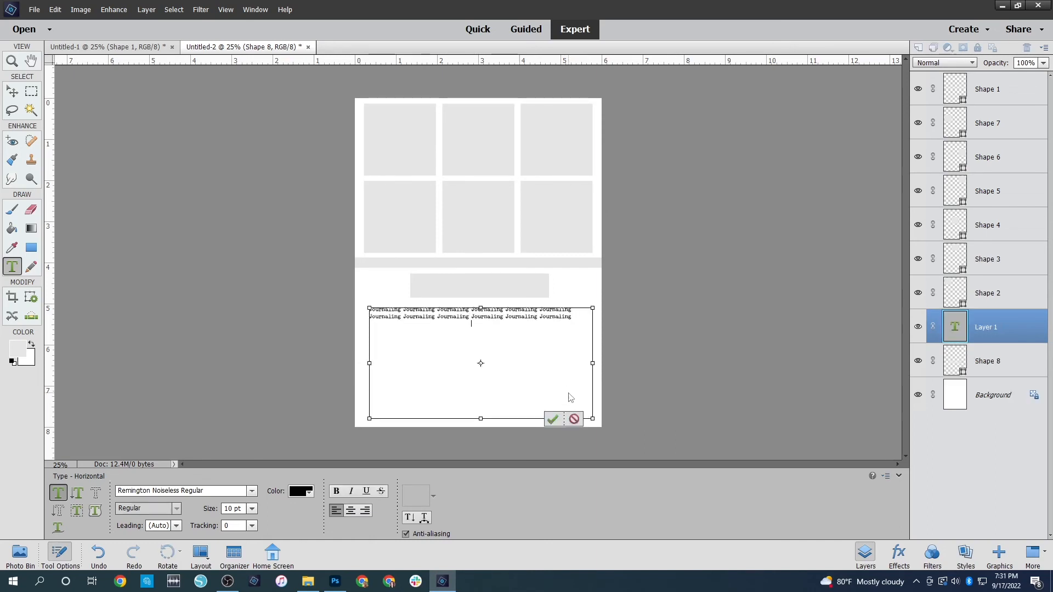
{"action": "key", "text": "ctrl+v"}
{"action": "key", "text": "ctrl+v"}
{"action": "key", "text": "ctrl+v"}
{"action": "key", "text": "ctrl+v"}
{"action": "key", "text": "ctrl+v"}
{"action": "key", "text": "ctrl+v"}
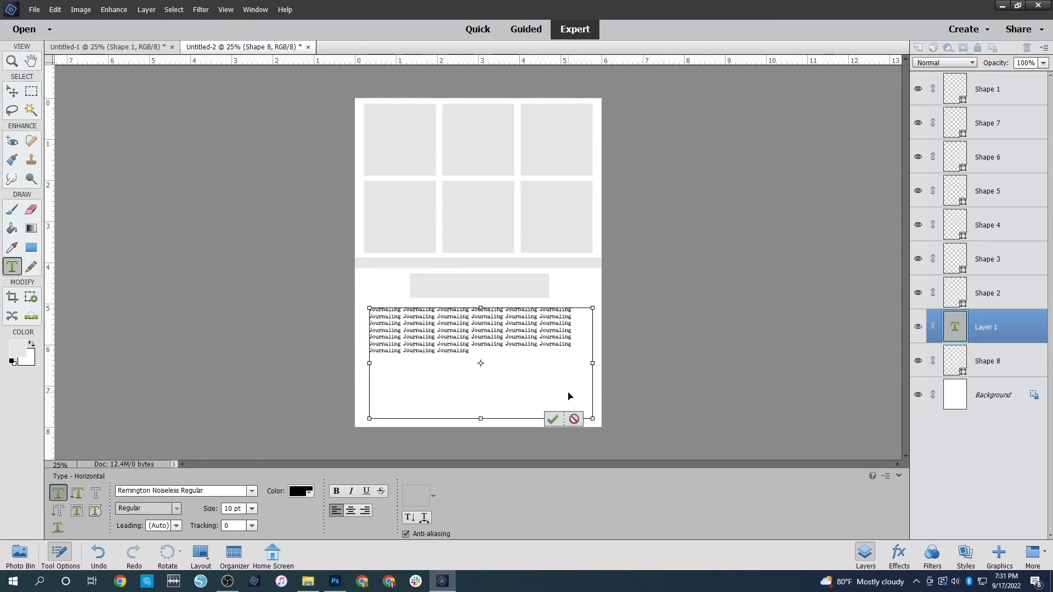
Duplicate the "Journaling" text until it fills the text box down to its lower edge, and commit the text
{"action": "key", "text": "ctrl+a"}
{"action": "left_click", "coordinate": [568, 391]}
{"action": "key", "text": "ctrl+v"}
{"action": "key", "text": "ctrl+v"}
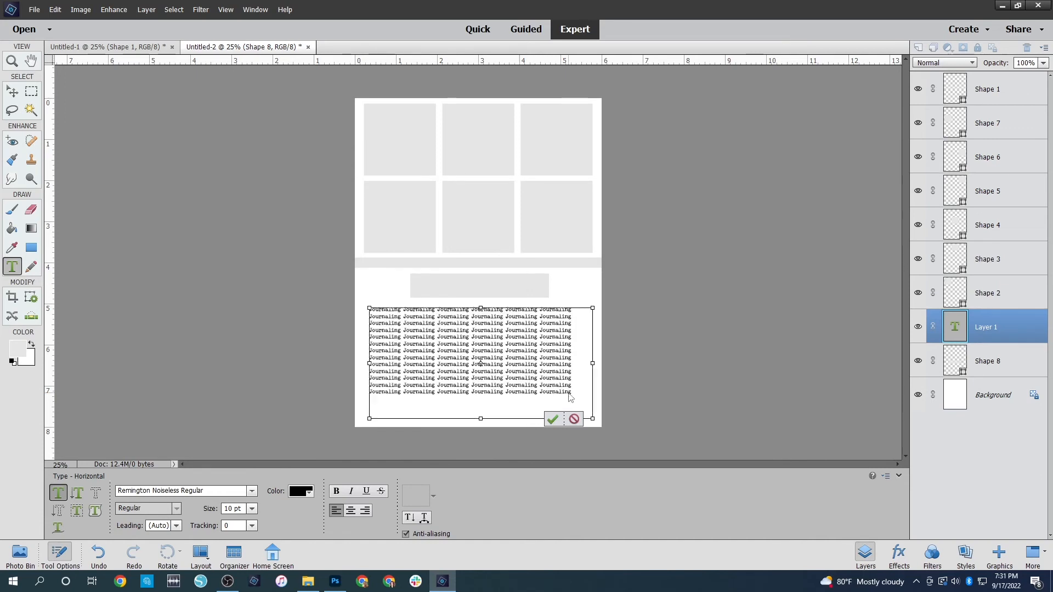
{"action": "key", "text": "ctrl+Return"}
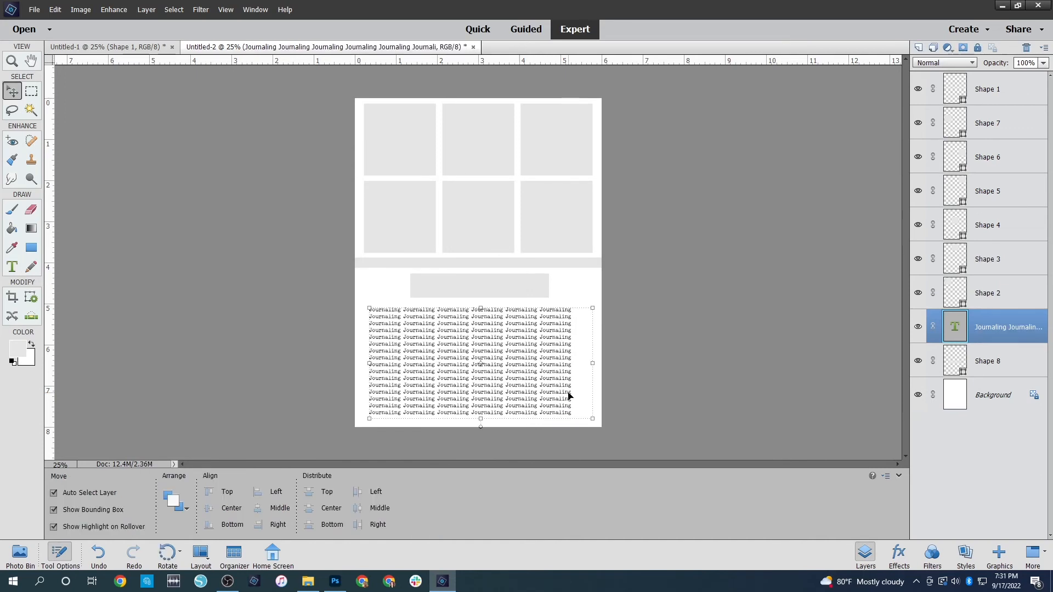